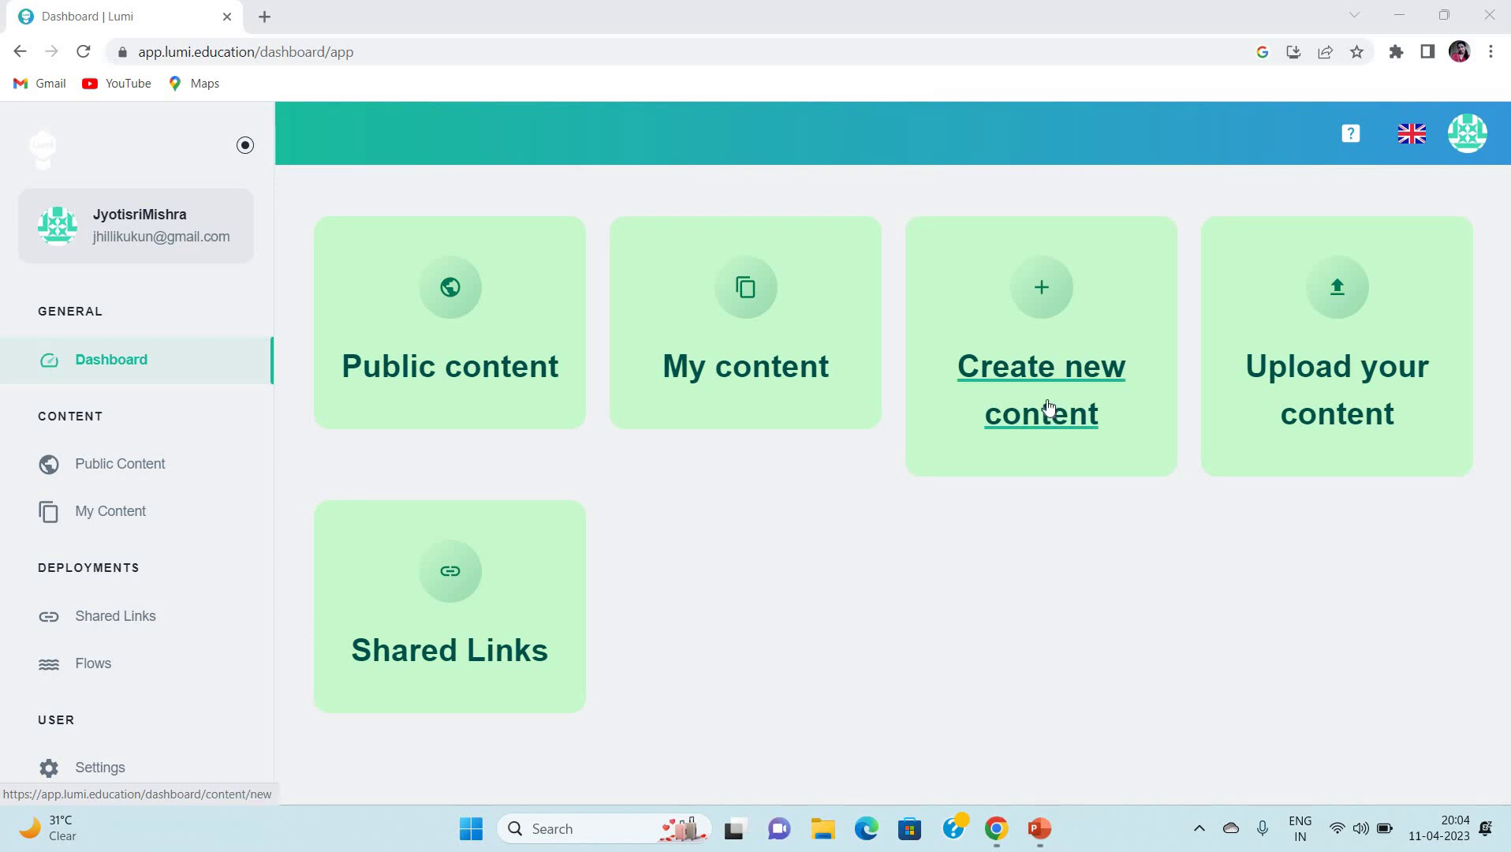
- Create new content using the Quiz (Question Set) content type
{"action": "left_click", "coordinate": [1037, 378]}
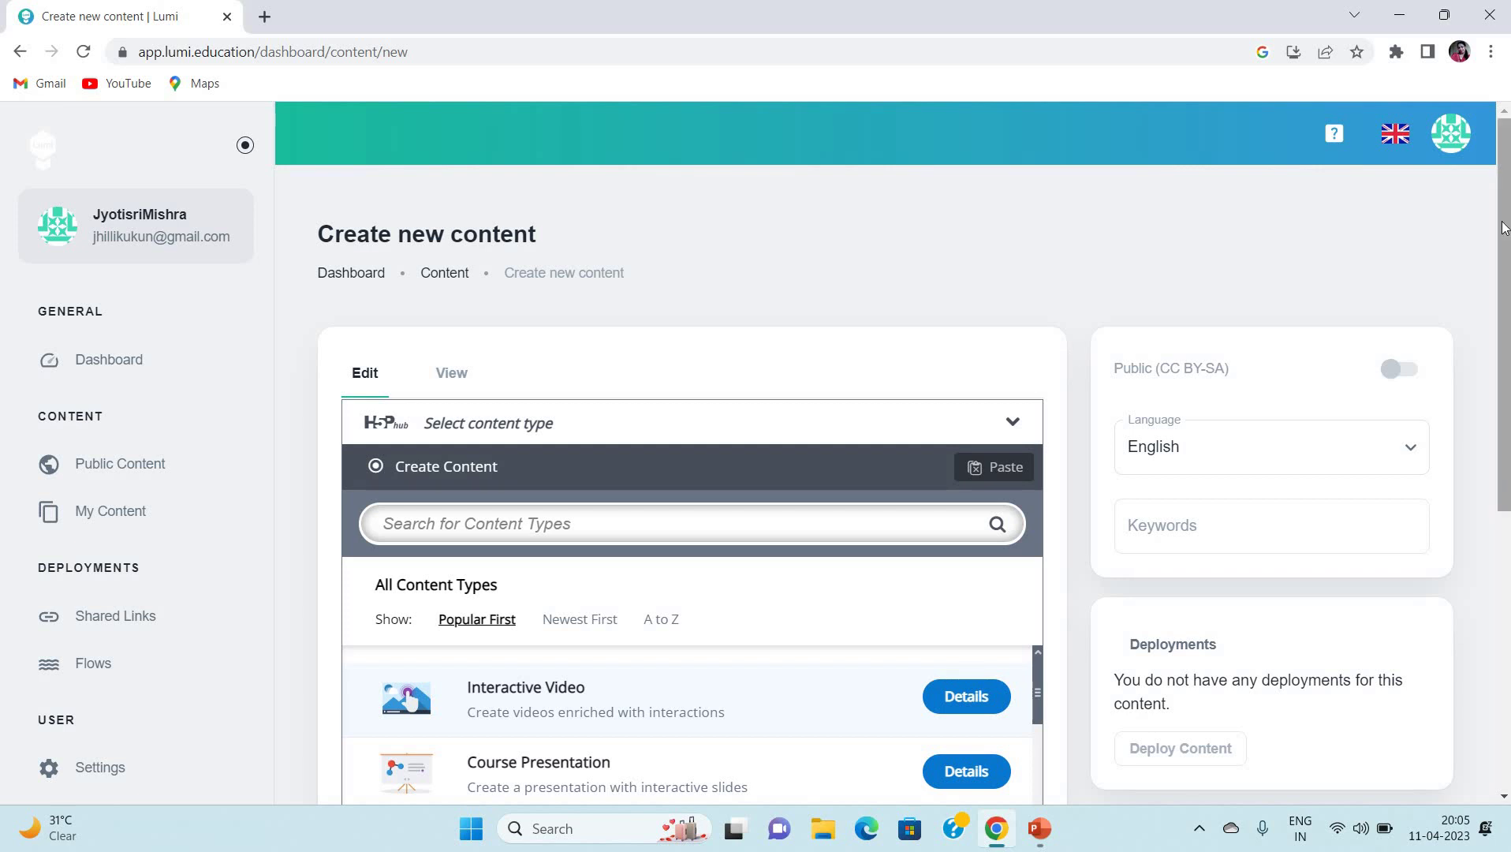
{"action": "left_click_drag", "start_coordinate": [1503, 228], "coordinate": [1504, 346]}
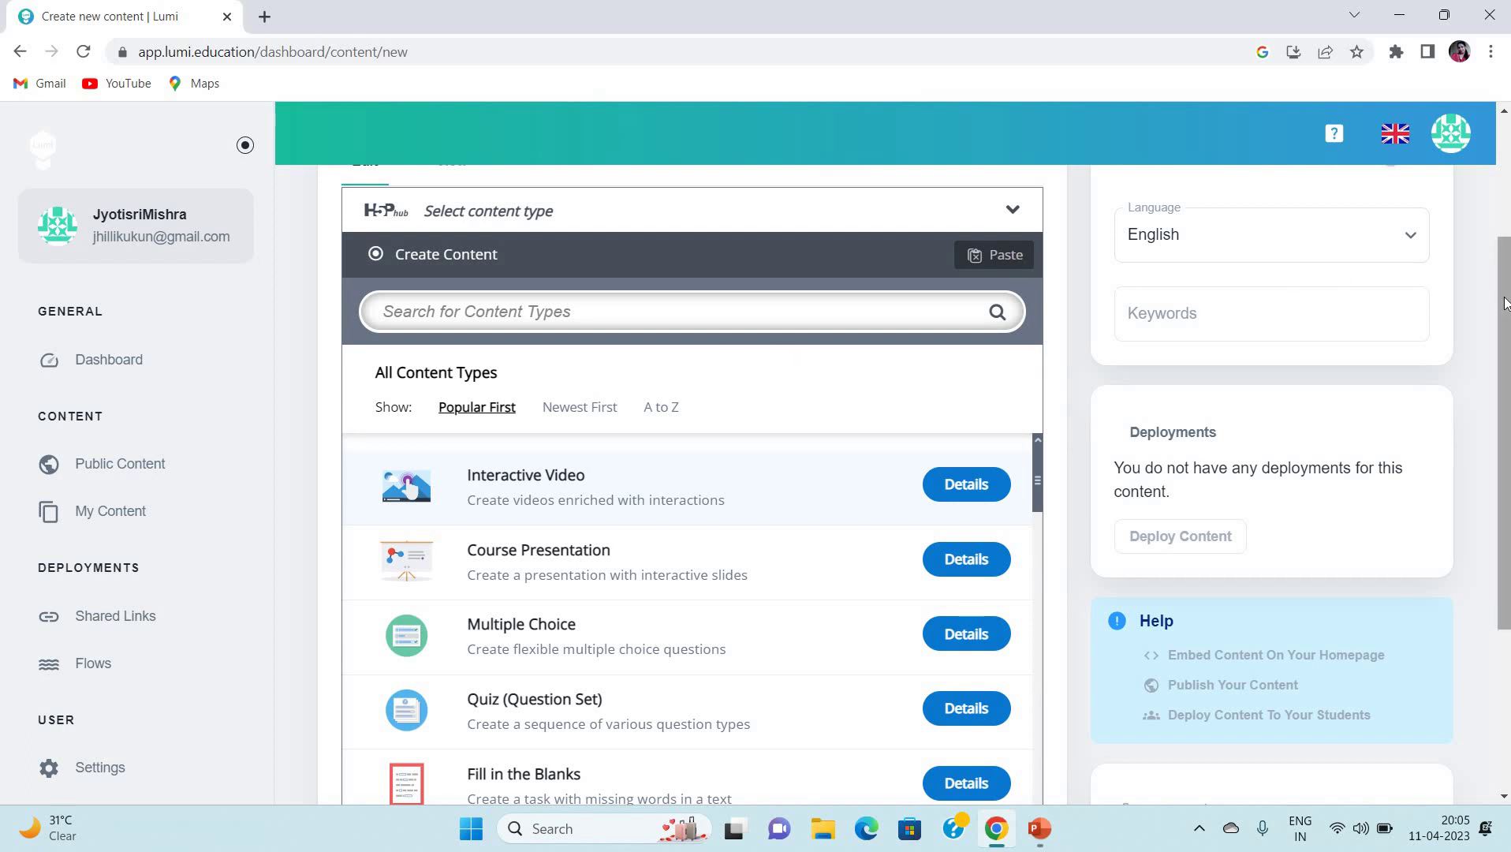
{"action": "left_click_drag", "start_coordinate": [1505, 304], "coordinate": [1505, 367]}
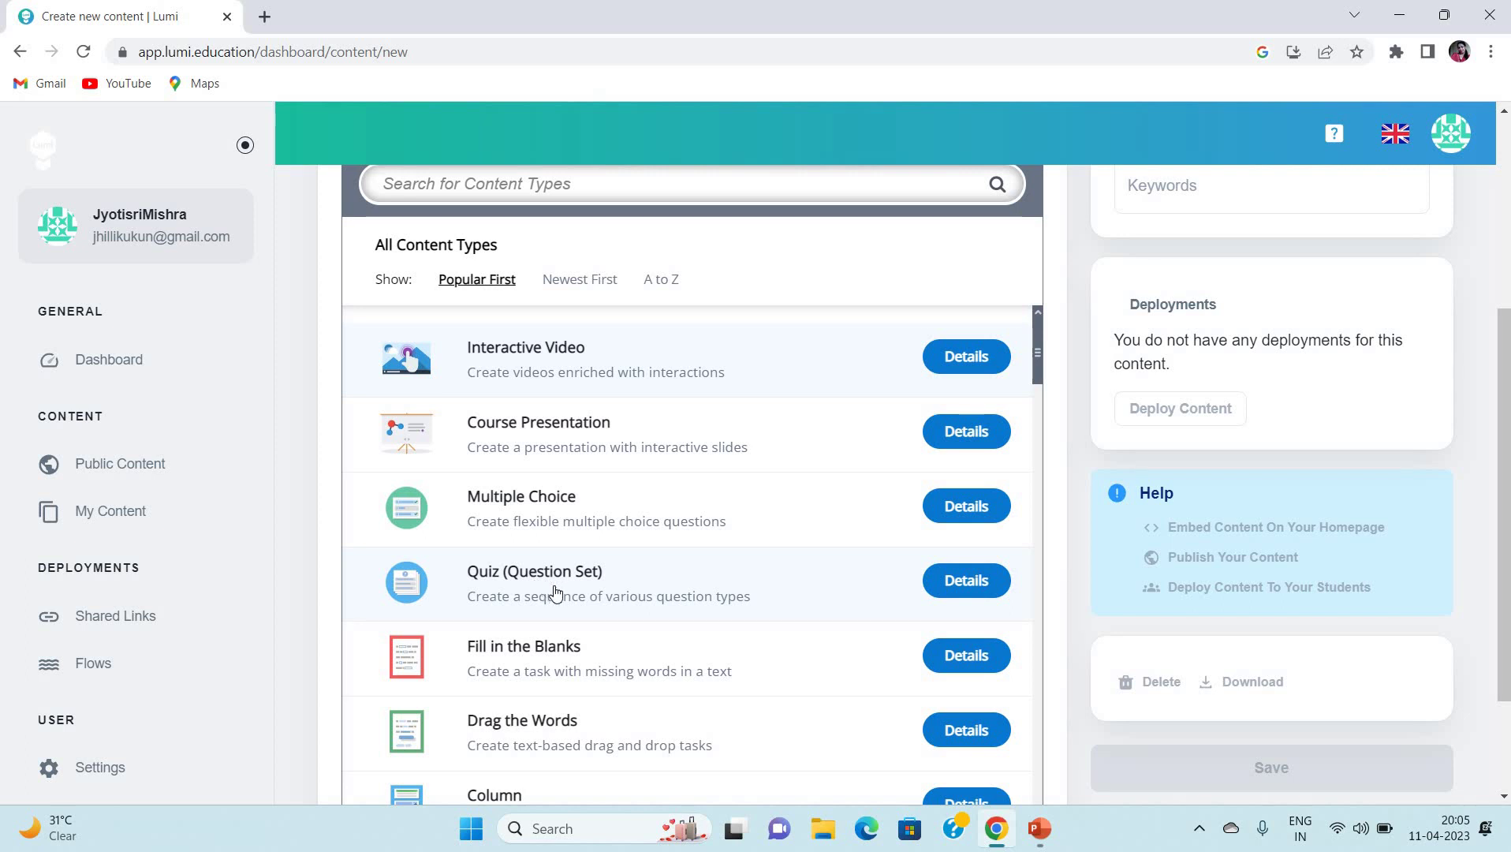
{"action": "left_click", "coordinate": [964, 589]}
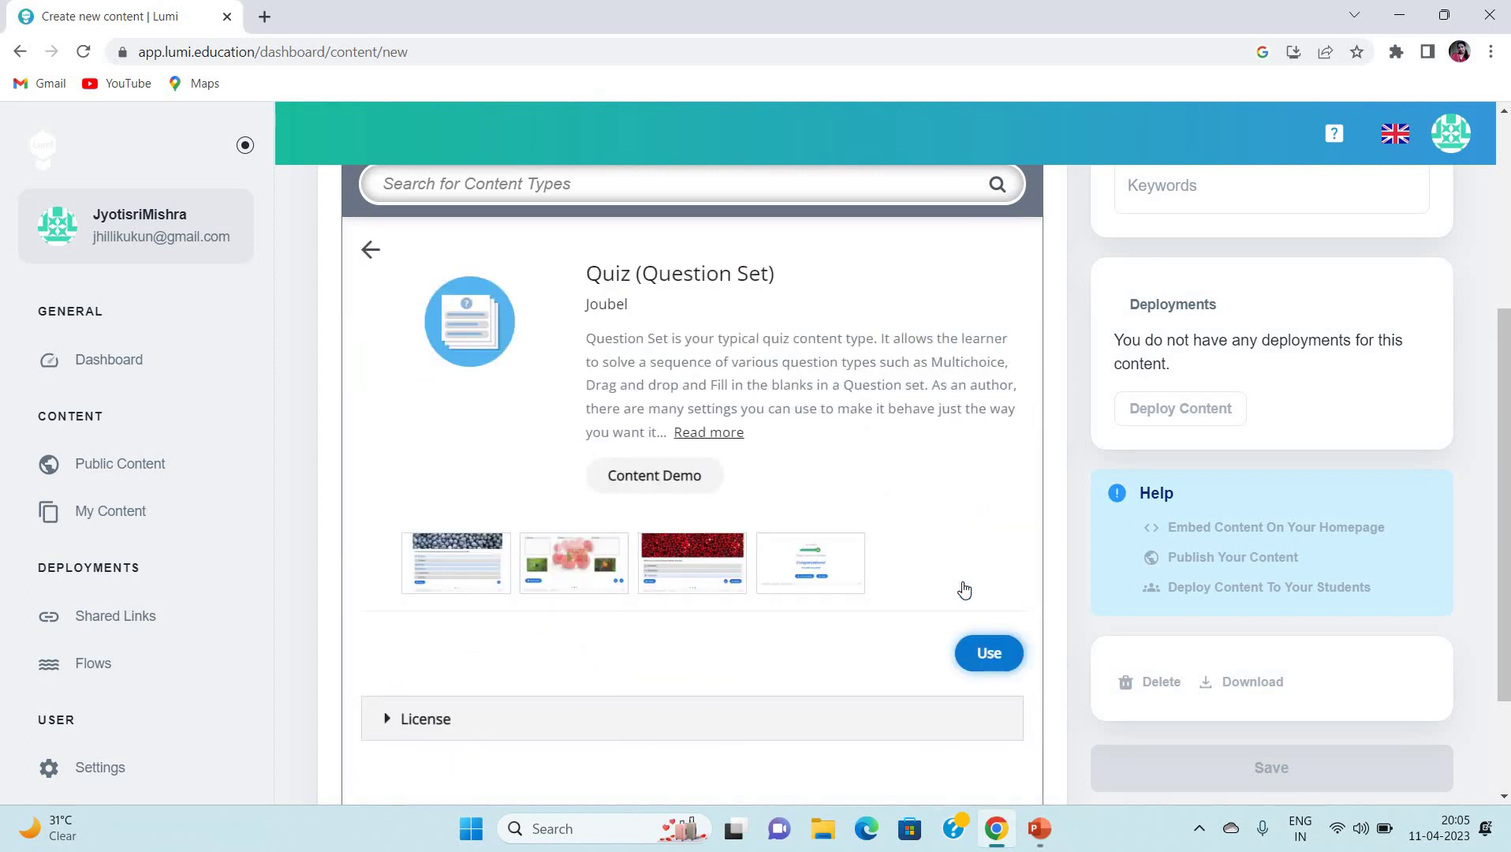
{"action": "left_click", "coordinate": [986, 653]}
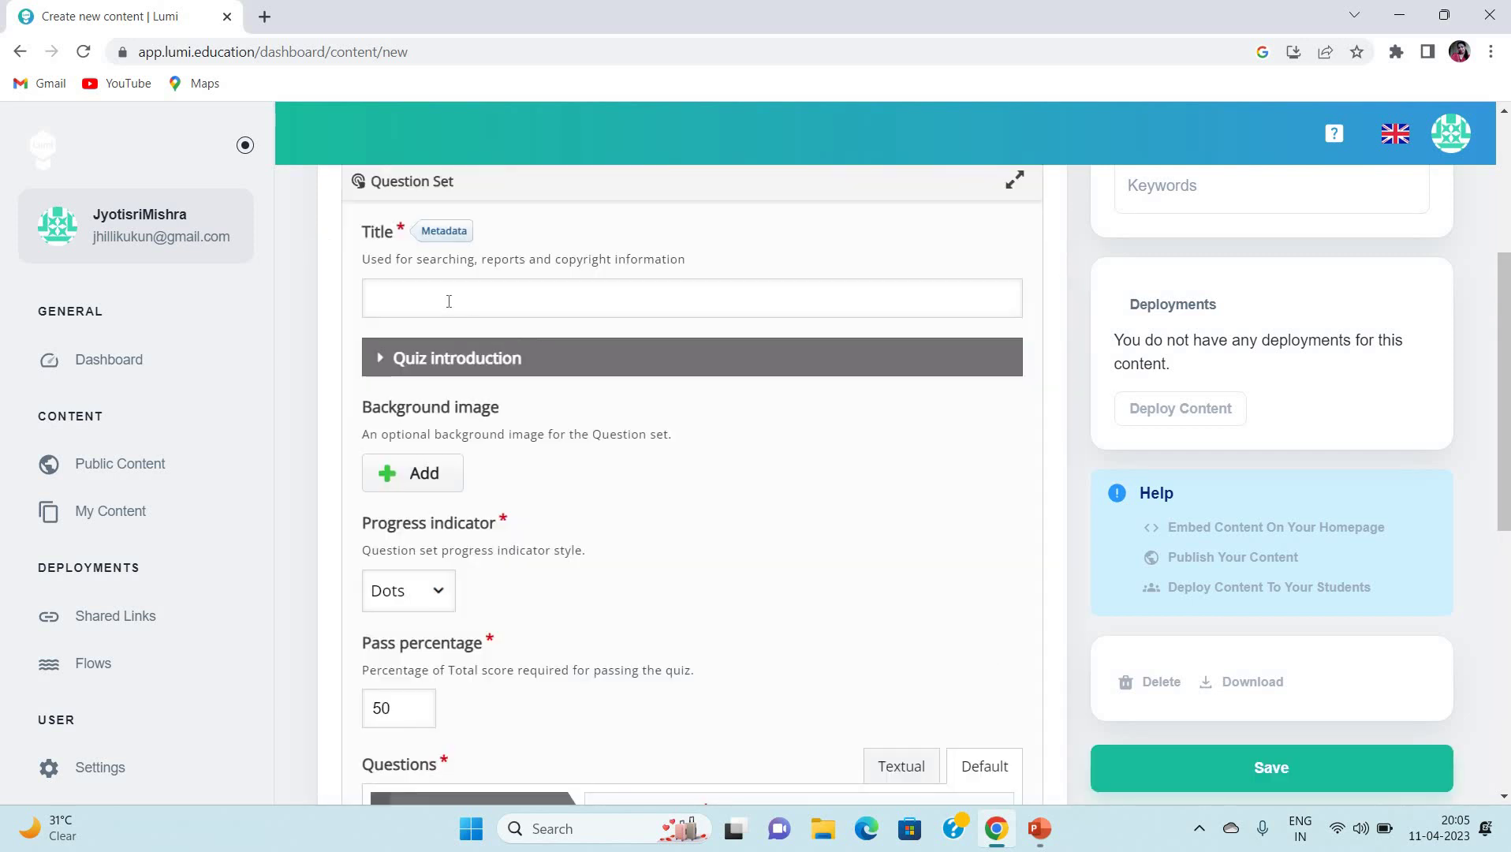
- Title the question set "sample Quiz"
{"action": "left_click", "coordinate": [449, 301]}
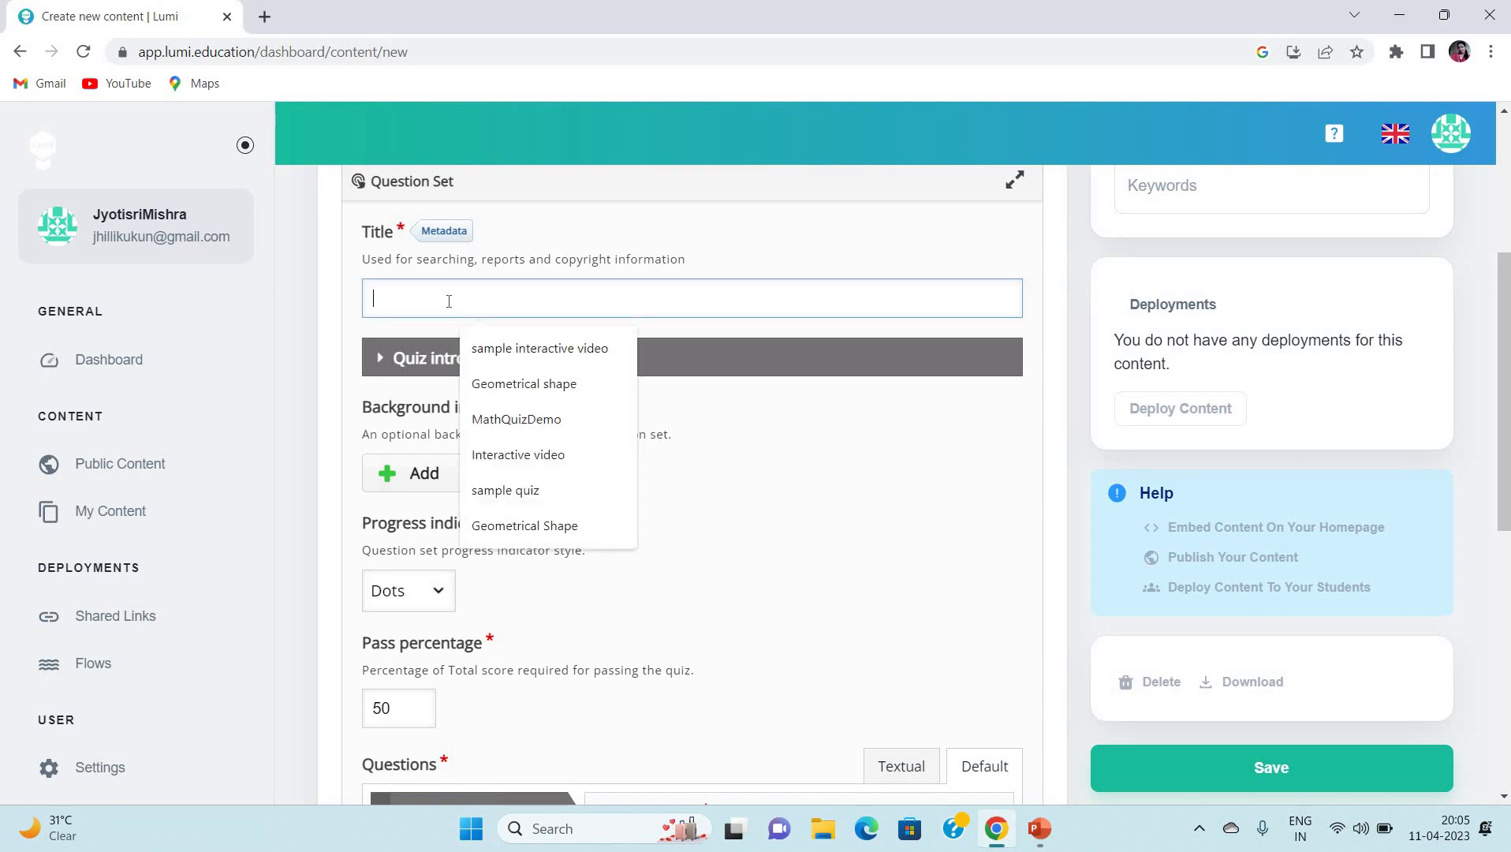
{"action": "type", "text": "s"}
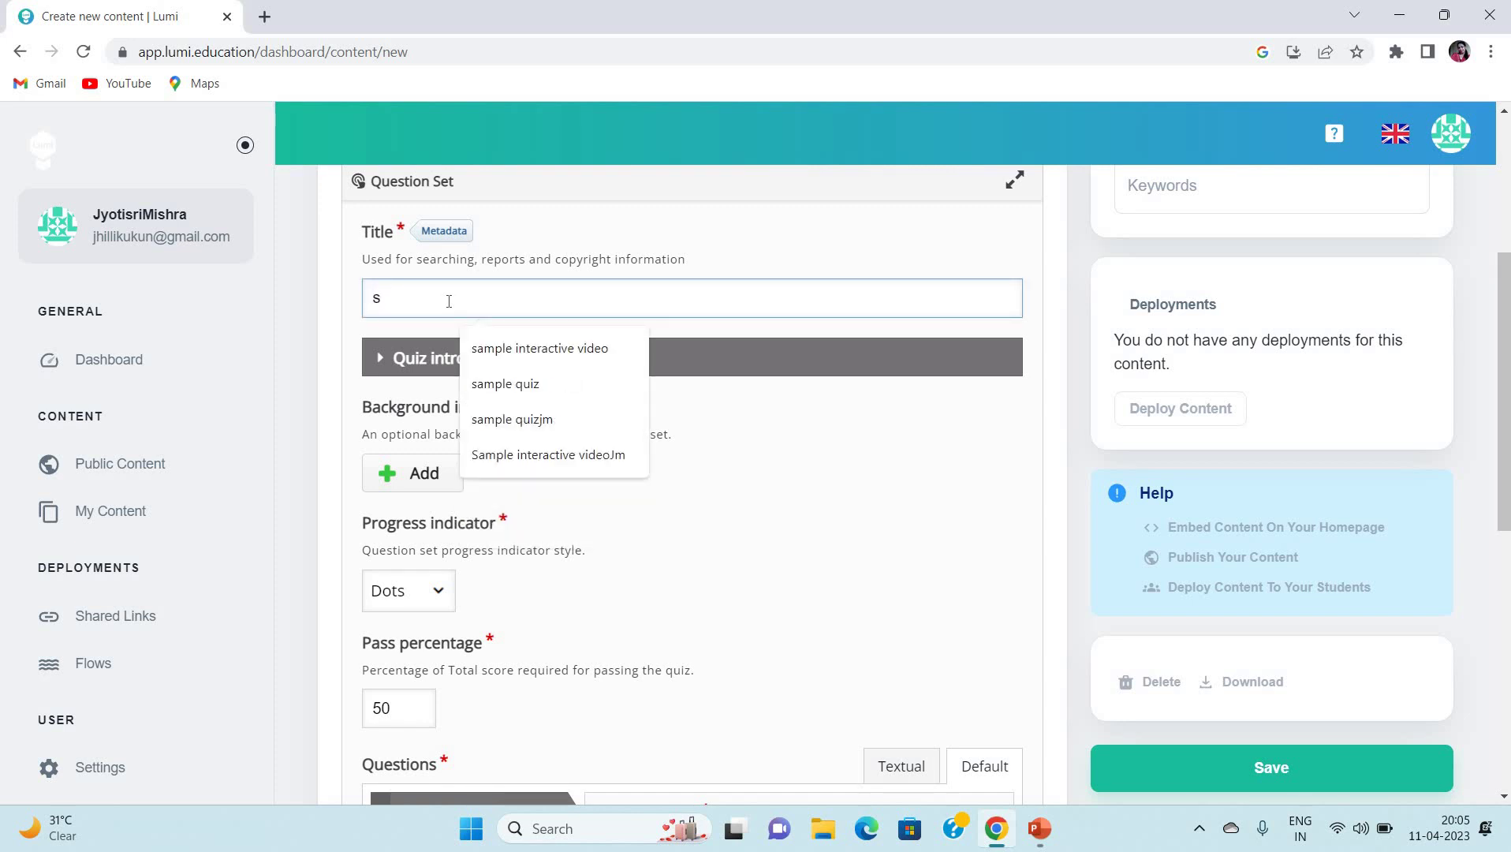
{"action": "type", "text": "ample"}
{"action": "type", "text": "Q"}
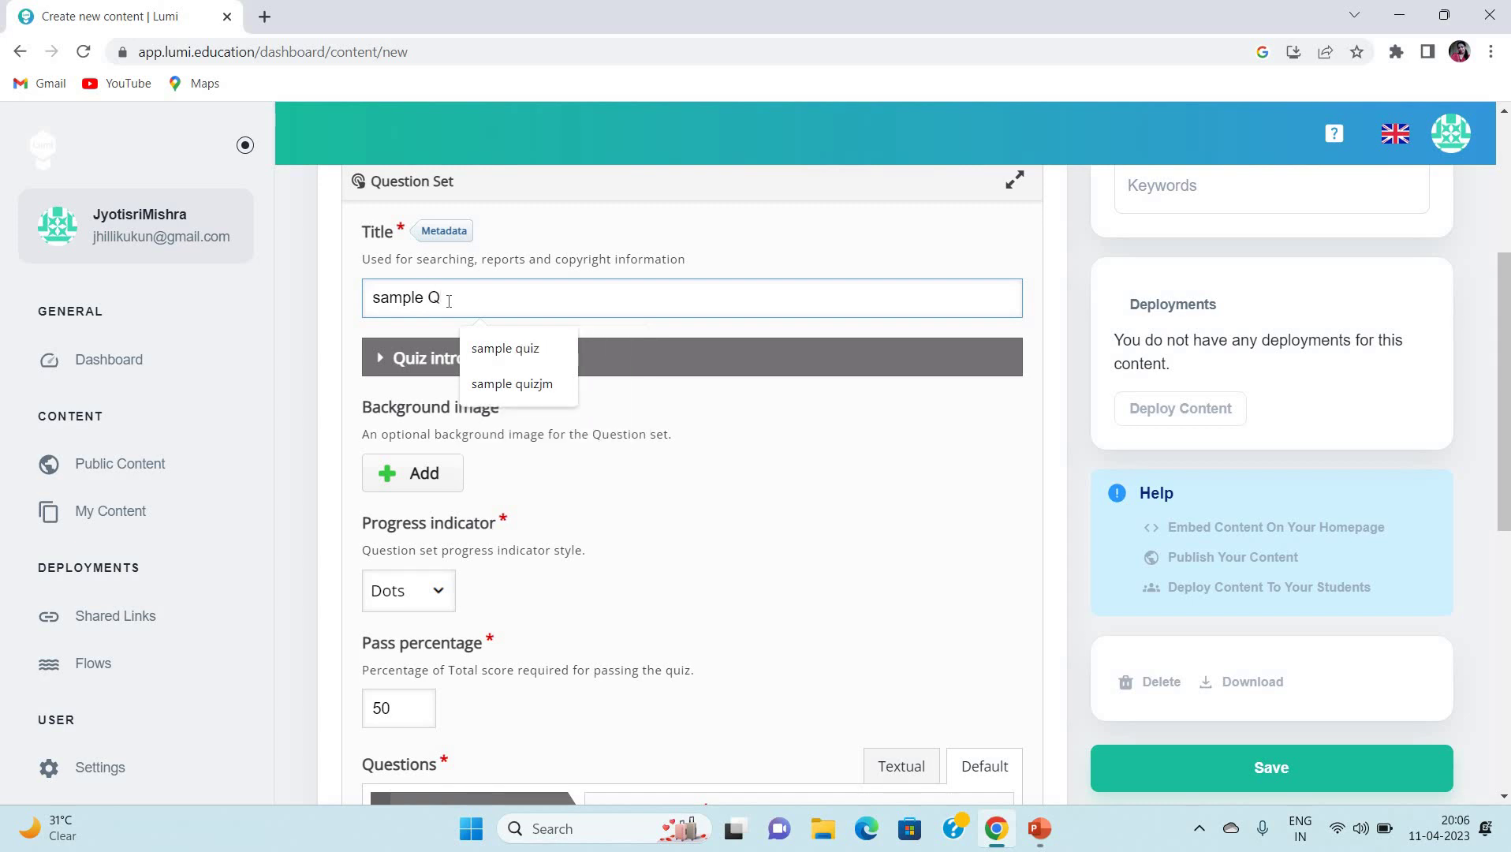
{"action": "type", "text": "uiz"}
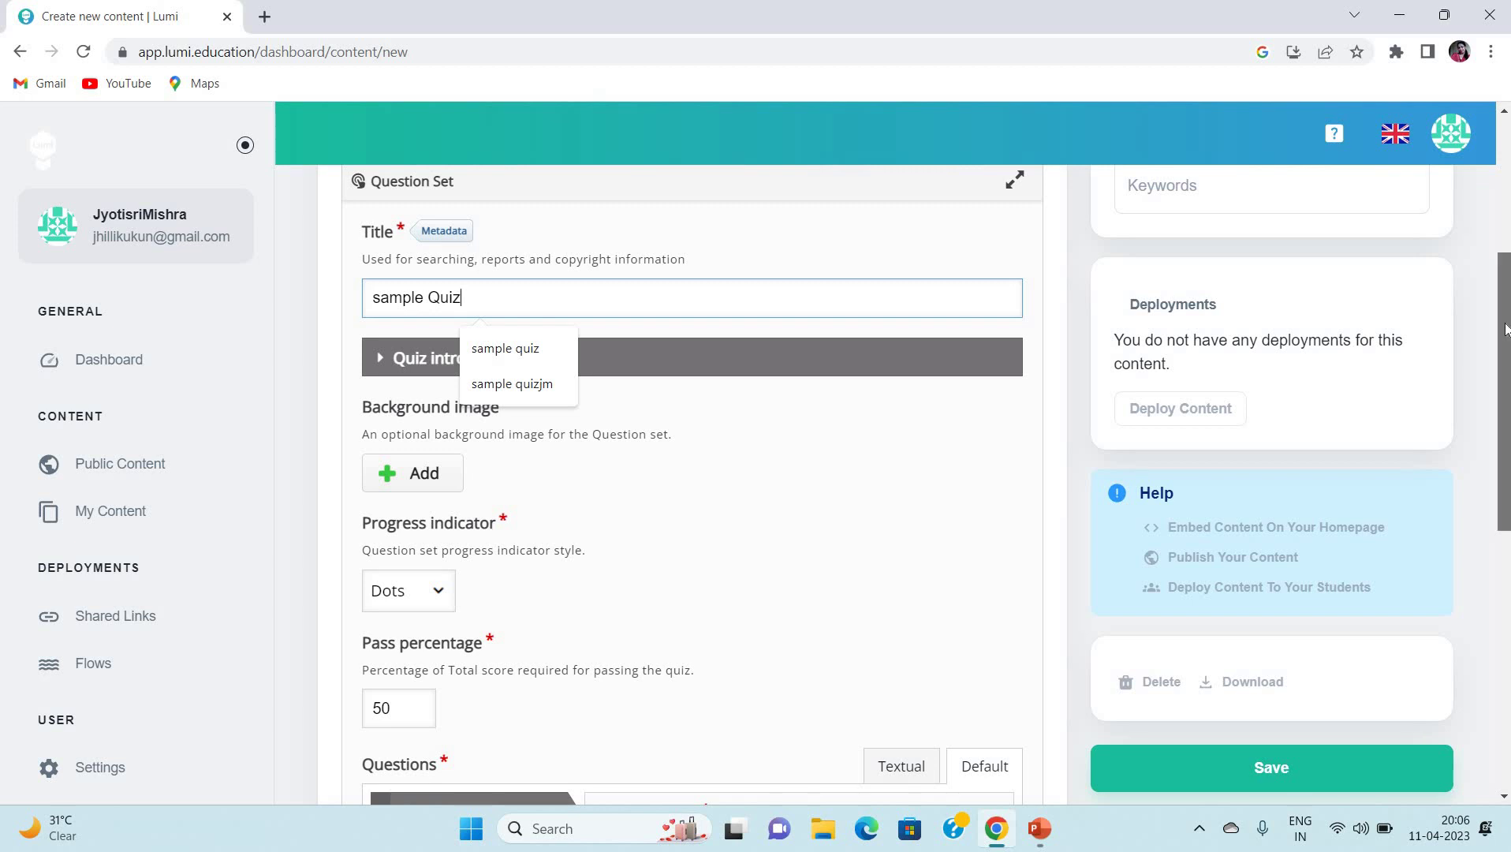
- Set the first question's type to Drag and Drop
{"action": "scroll", "coordinate": [879, 283], "scroll_direction": "down", "scroll_amount": 2}
{"action": "left_click", "coordinate": [879, 283]}
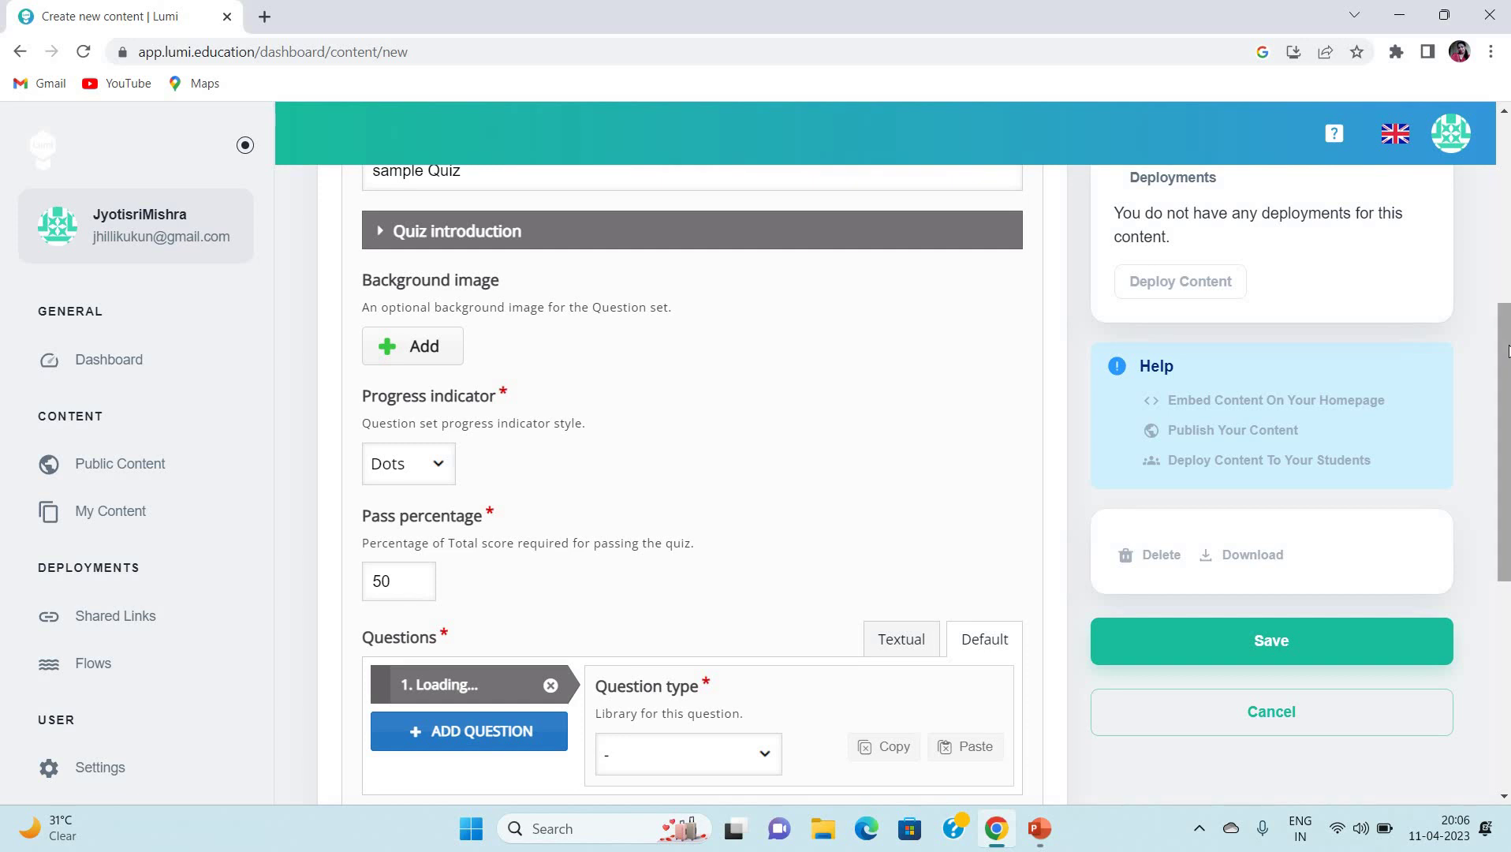
{"action": "left_click_drag", "start_coordinate": [1508, 351], "coordinate": [1486, 310]}
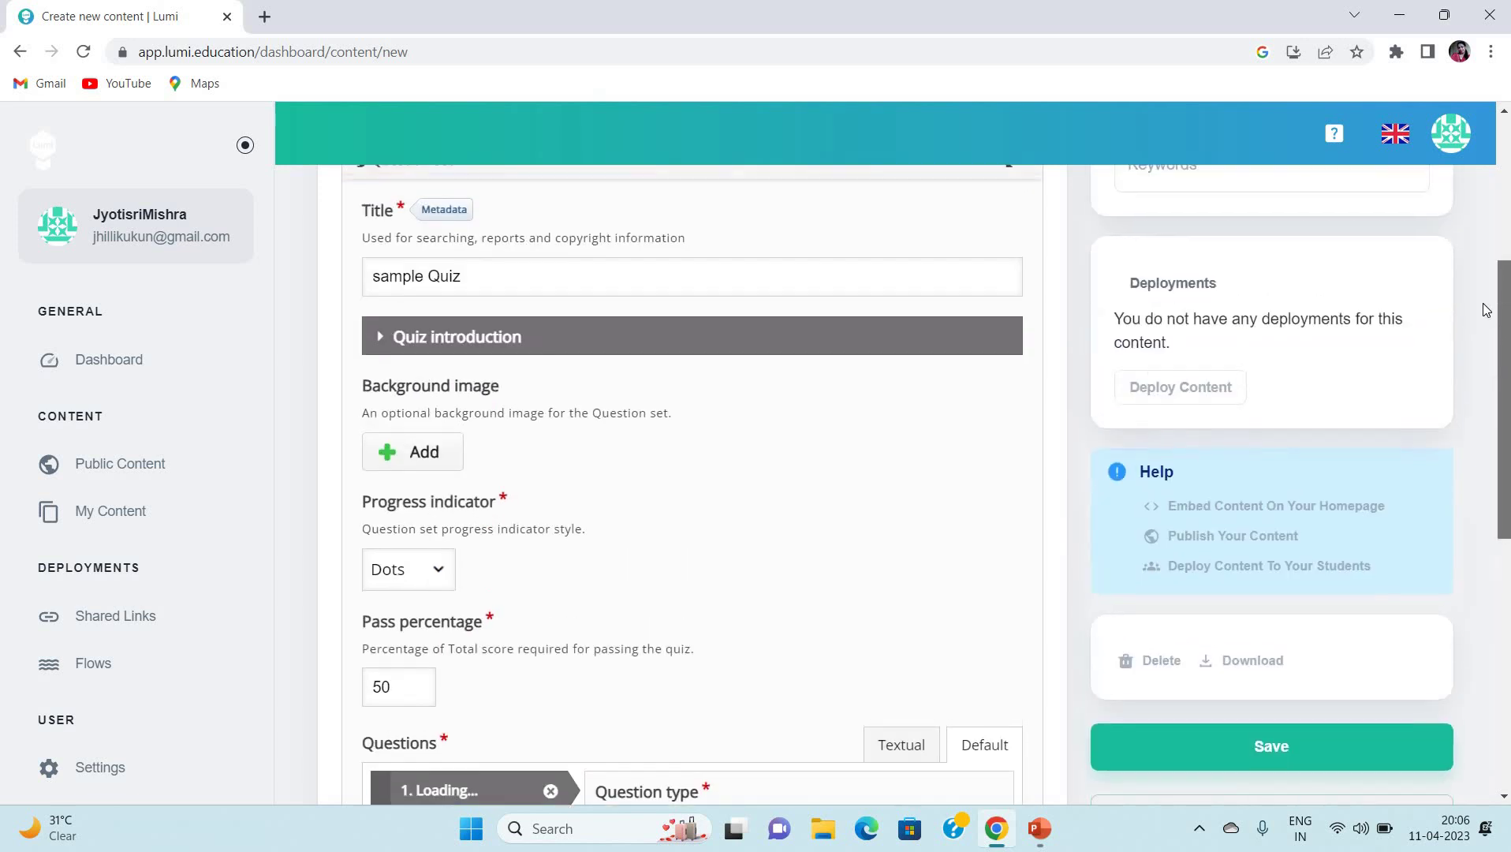
{"action": "scroll", "coordinate": [1483, 331], "scroll_direction": "down", "scroll_amount": 2}
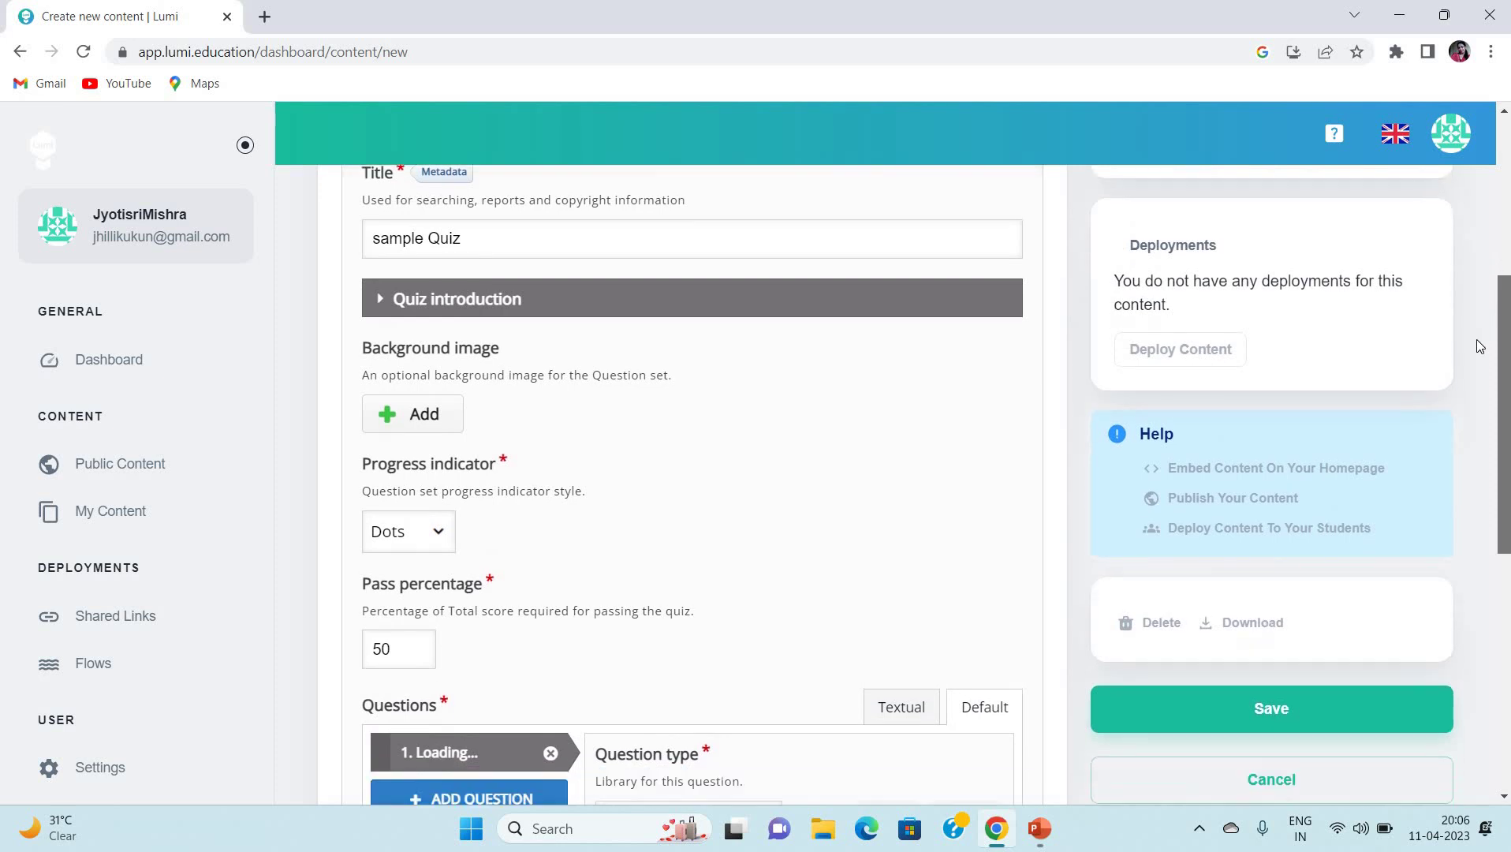
{"action": "scroll", "coordinate": [1475, 394], "scroll_direction": "down", "scroll_amount": 3}
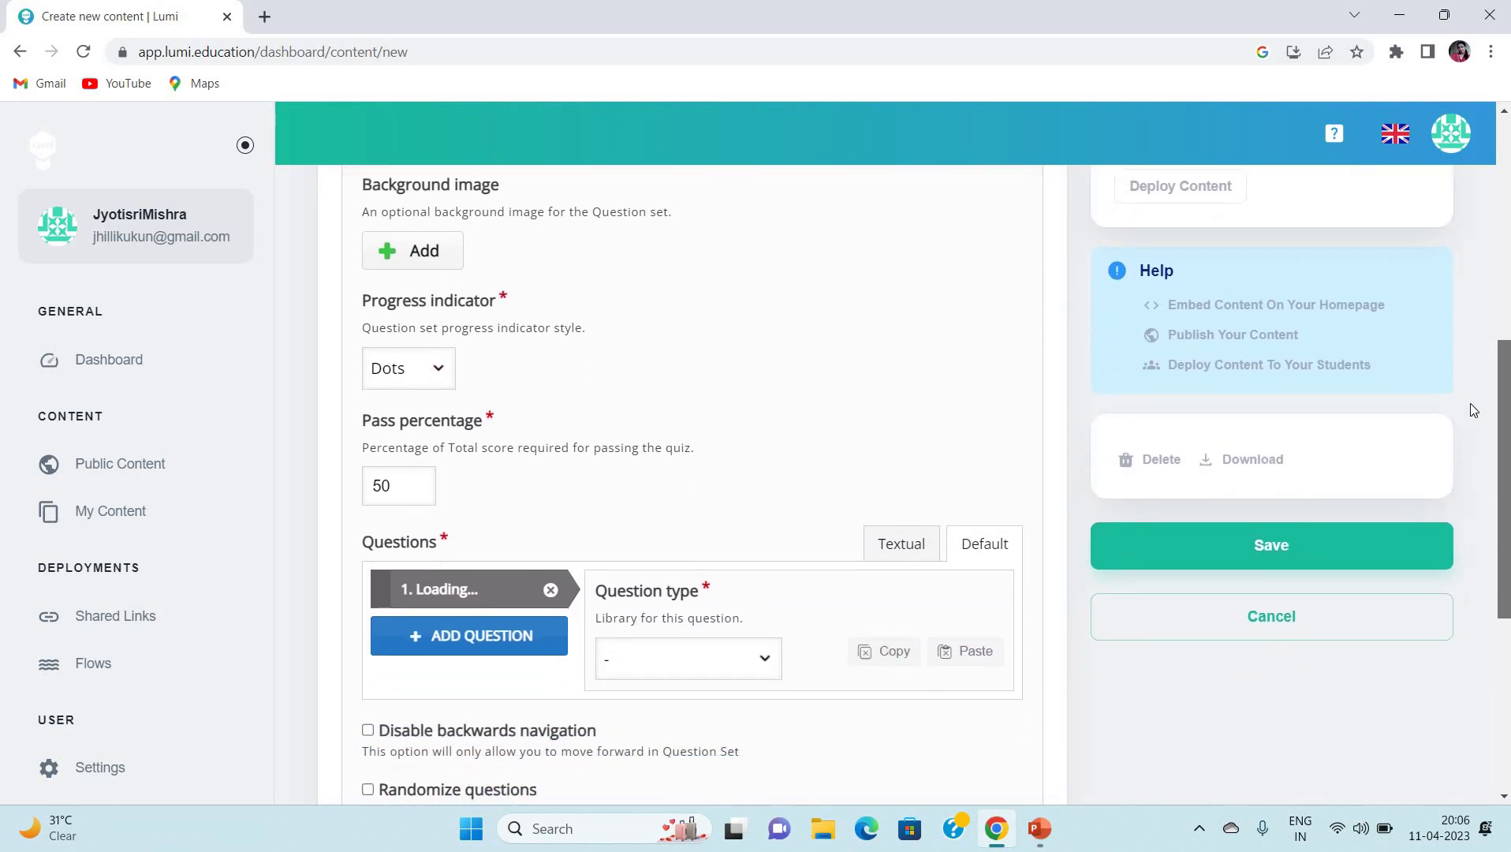
{"action": "scroll", "coordinate": [1468, 450], "scroll_direction": "down", "scroll_amount": 3}
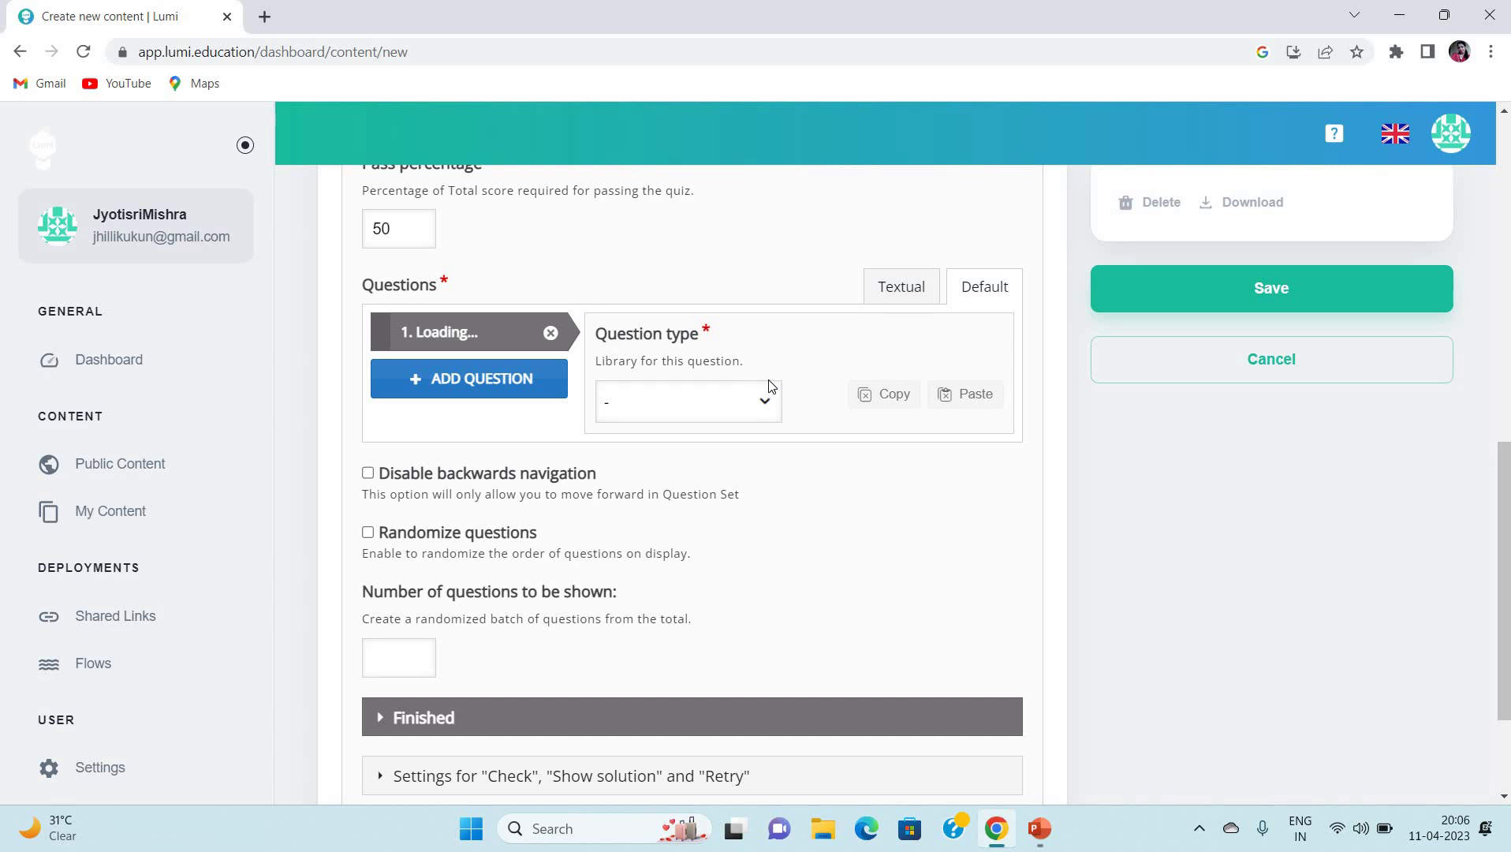
{"action": "scroll", "coordinate": [772, 387], "scroll_direction": "up", "scroll_amount": 1}
{"action": "scroll", "coordinate": [772, 390], "scroll_direction": "up", "scroll_amount": 5}
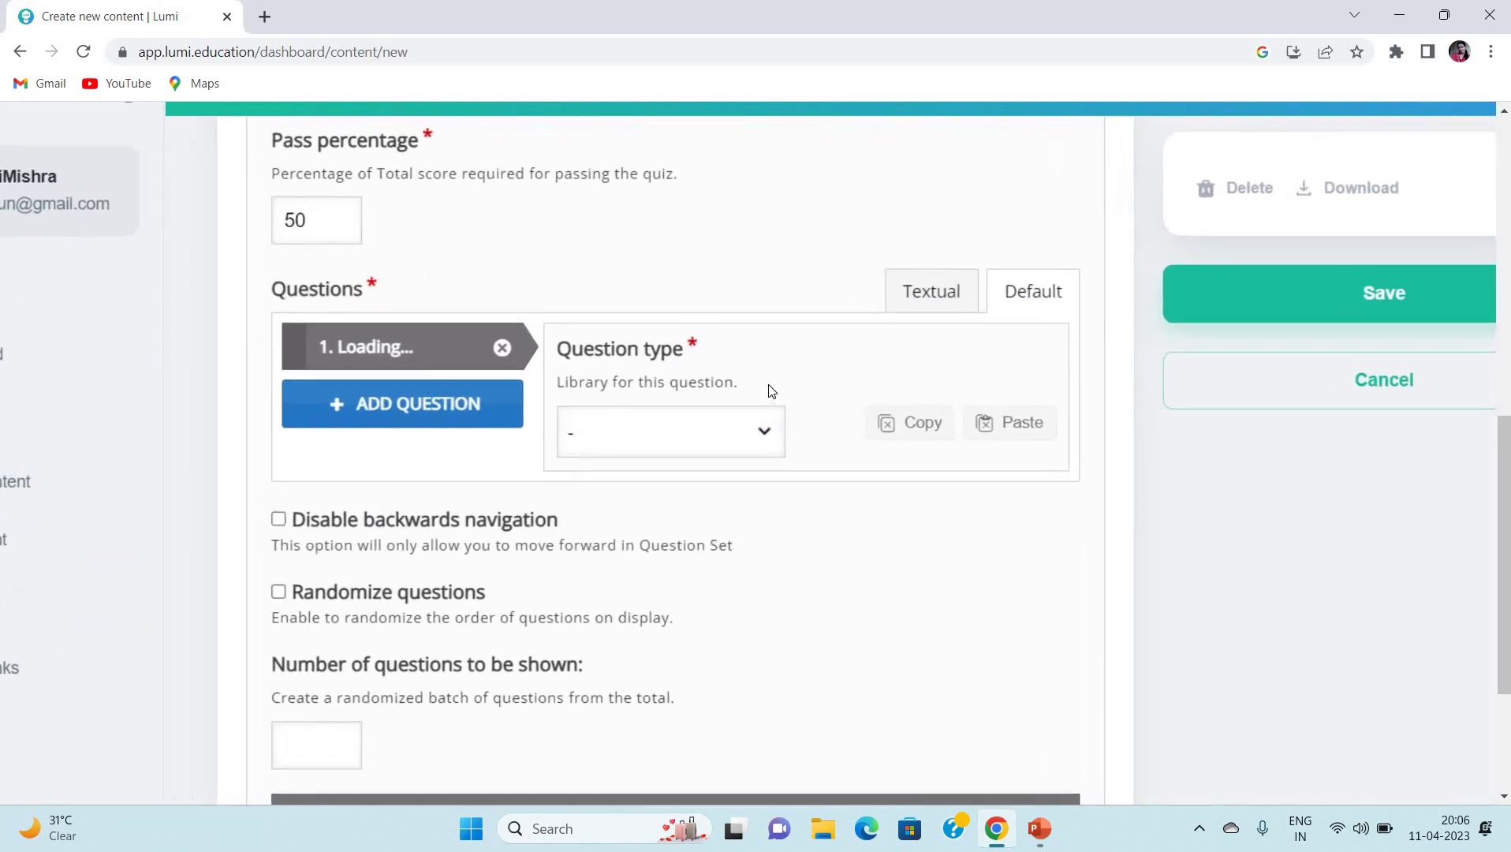
{"action": "left_click", "coordinate": [763, 445]}
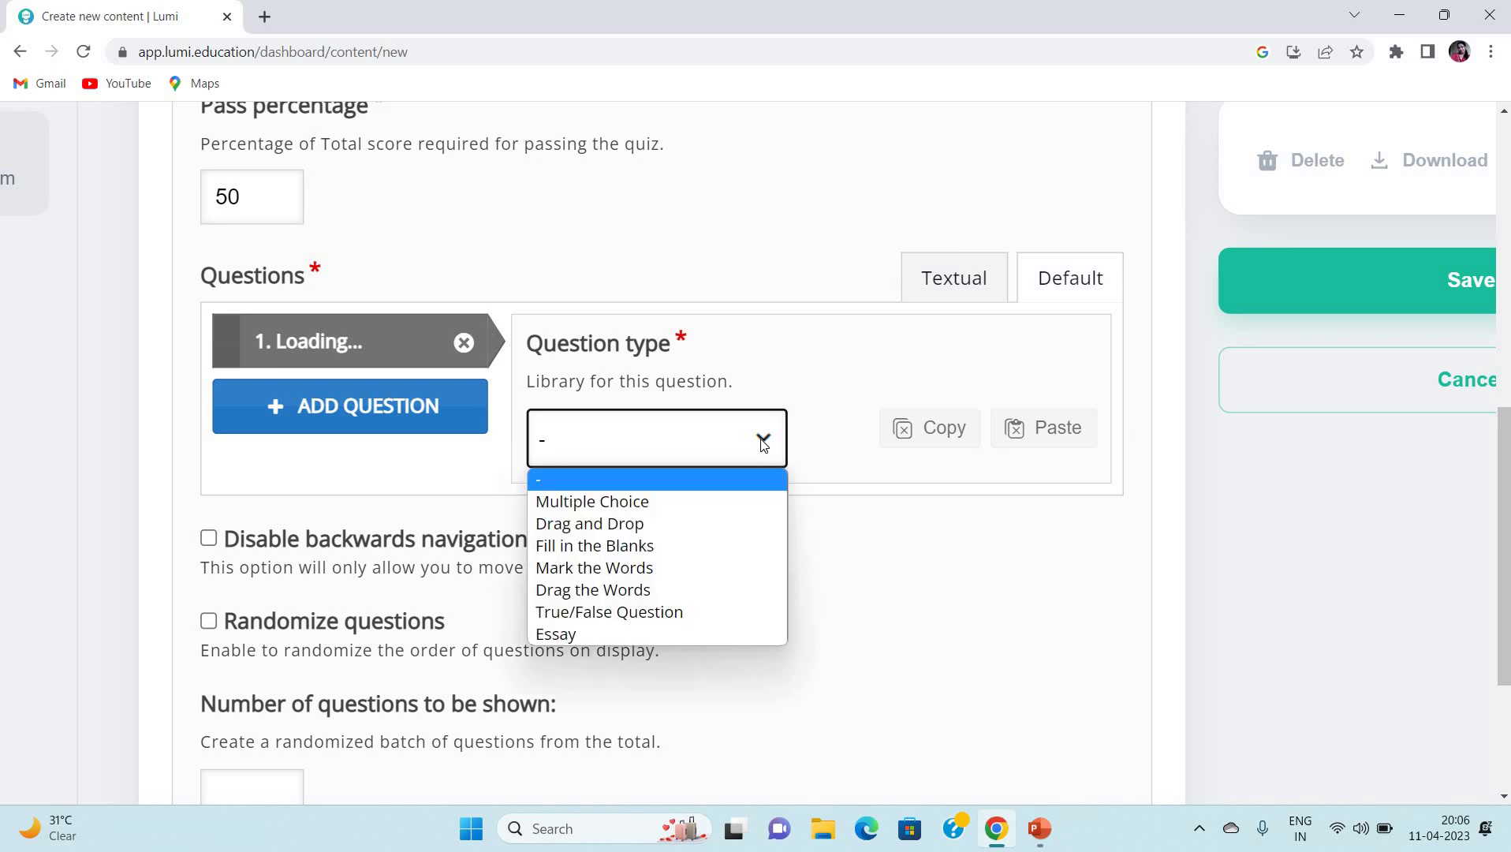
{"action": "left_click", "coordinate": [715, 520]}
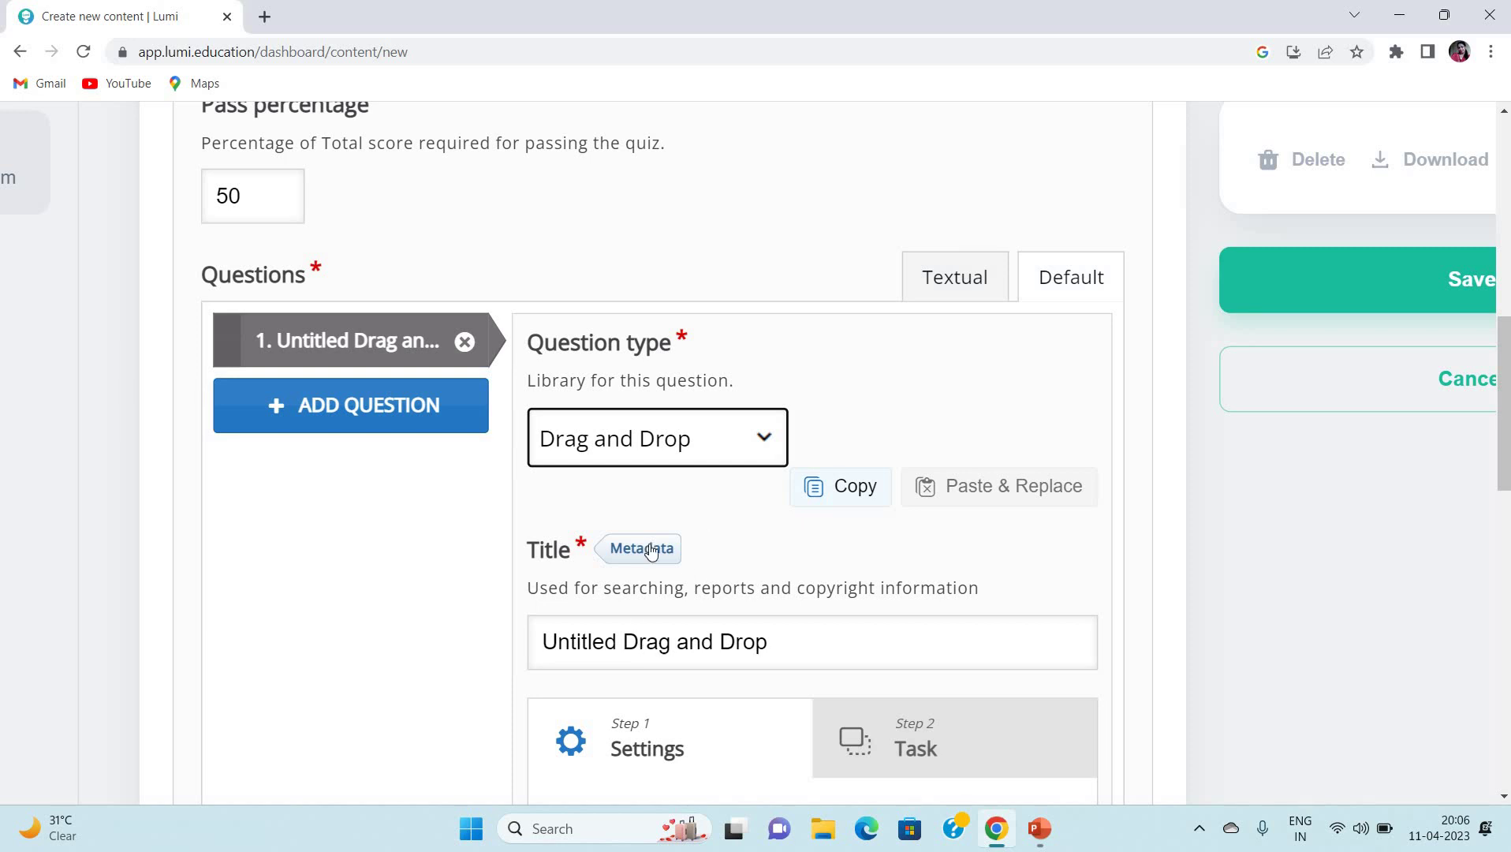
- Remove "Untitled" from the first question's title so that it reads "Drag and Drop"
{"action": "left_click", "coordinate": [620, 640]}
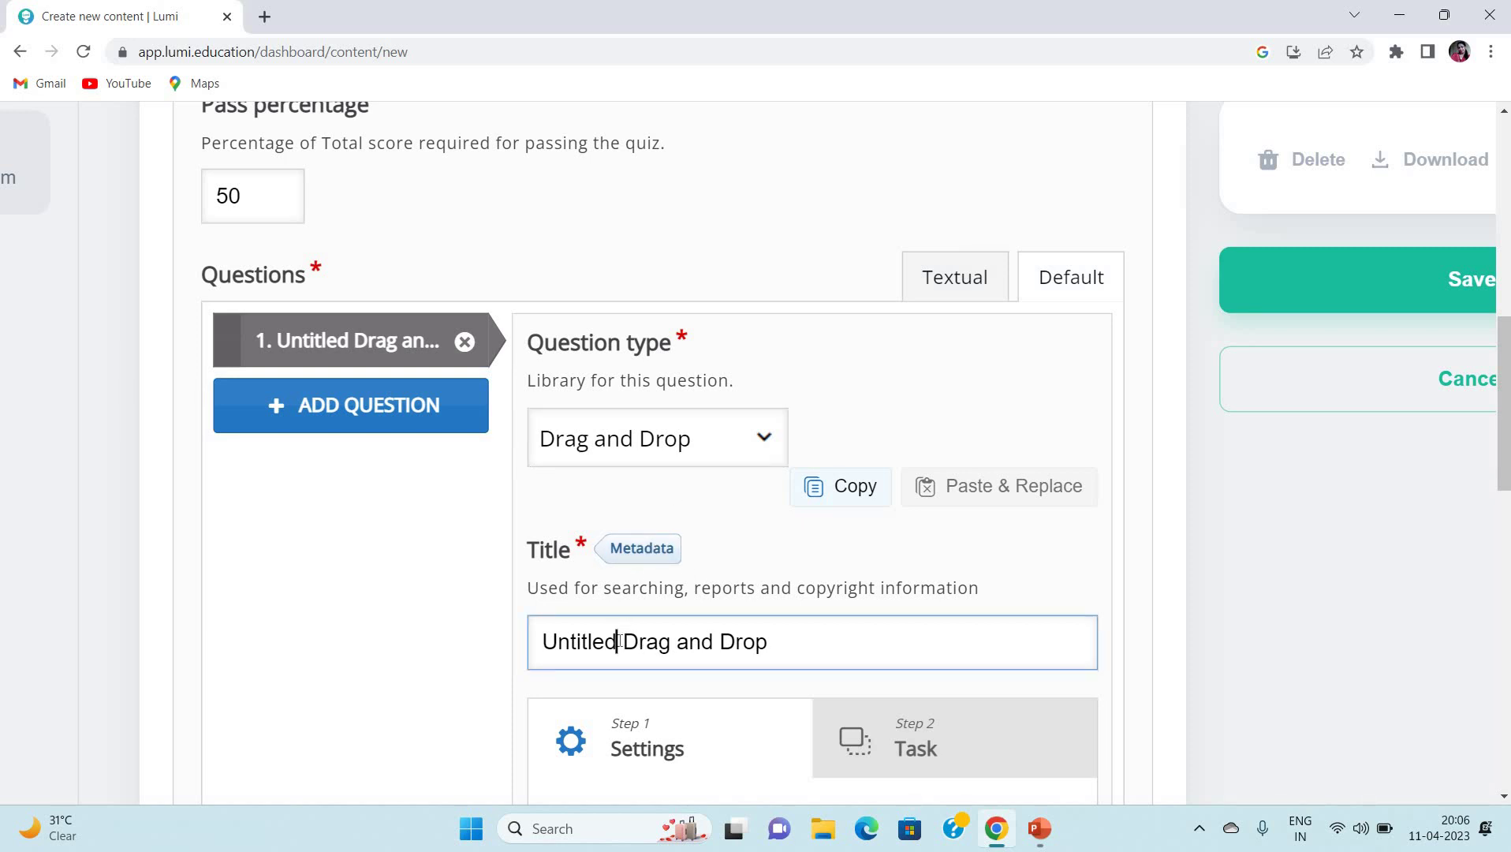
{"action": "key", "text": "BackSpace"}
{"action": "key", "text": "BackSpace"}
{"action": "key", "text": "BackSpace"}
{"action": "key", "text": "BackSpace"}
{"action": "key", "text": "BackSpace"}
{"action": "key", "text": "BackSpace"}
{"action": "key", "text": "BackSpace"}
{"action": "key", "text": "BackSpace"}
{"action": "key", "text": "BackSpace"}
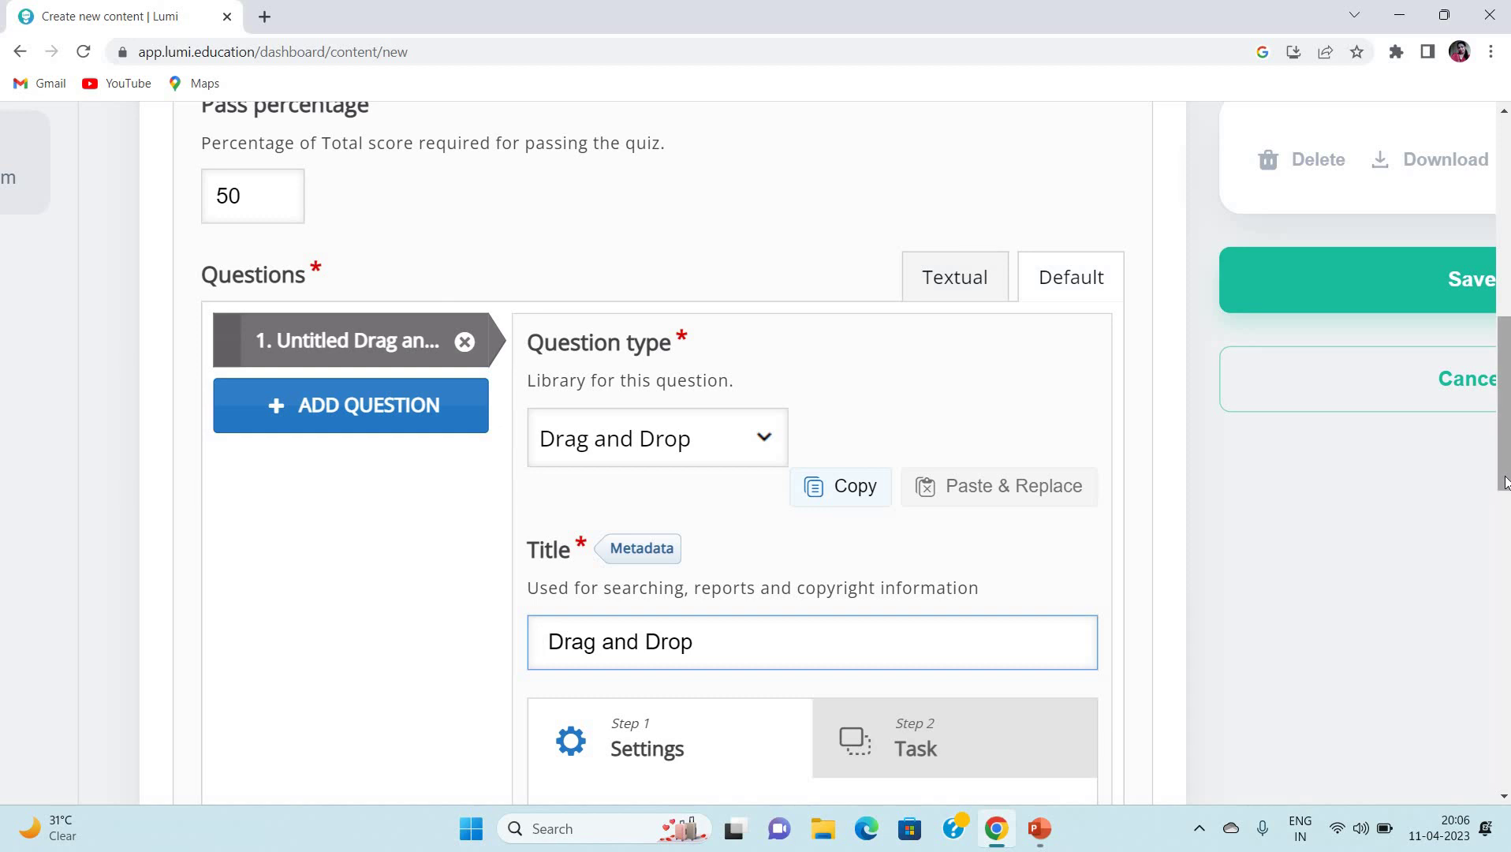
- Set the question's metadata license to Attribution-ShareAlike (CC BY-SA) and save the metadata
{"action": "scroll", "coordinate": [1506, 507], "scroll_direction": "down", "scroll_amount": 2}
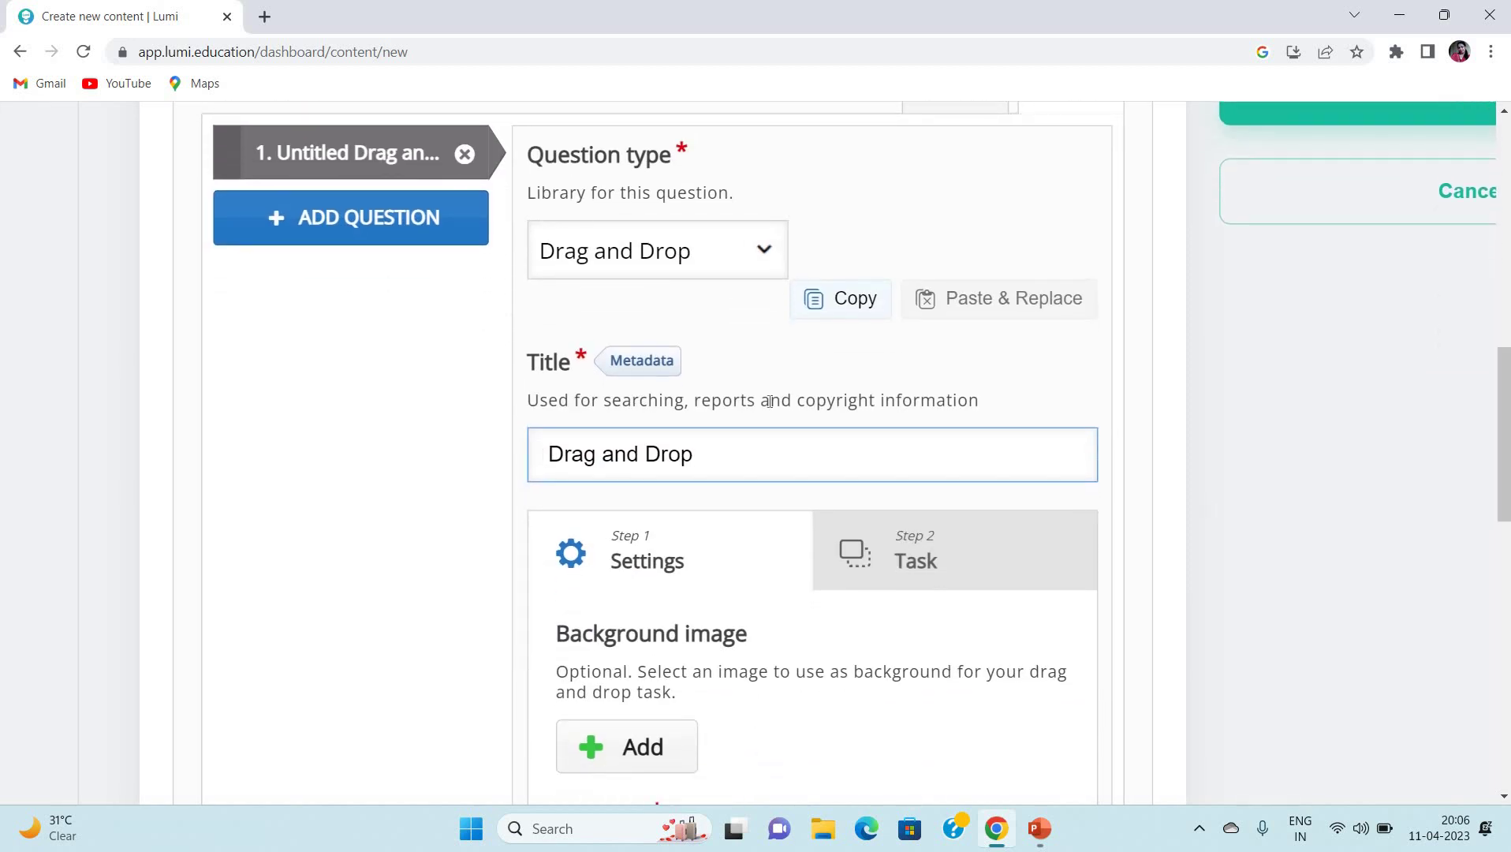
{"action": "left_click", "coordinate": [668, 368]}
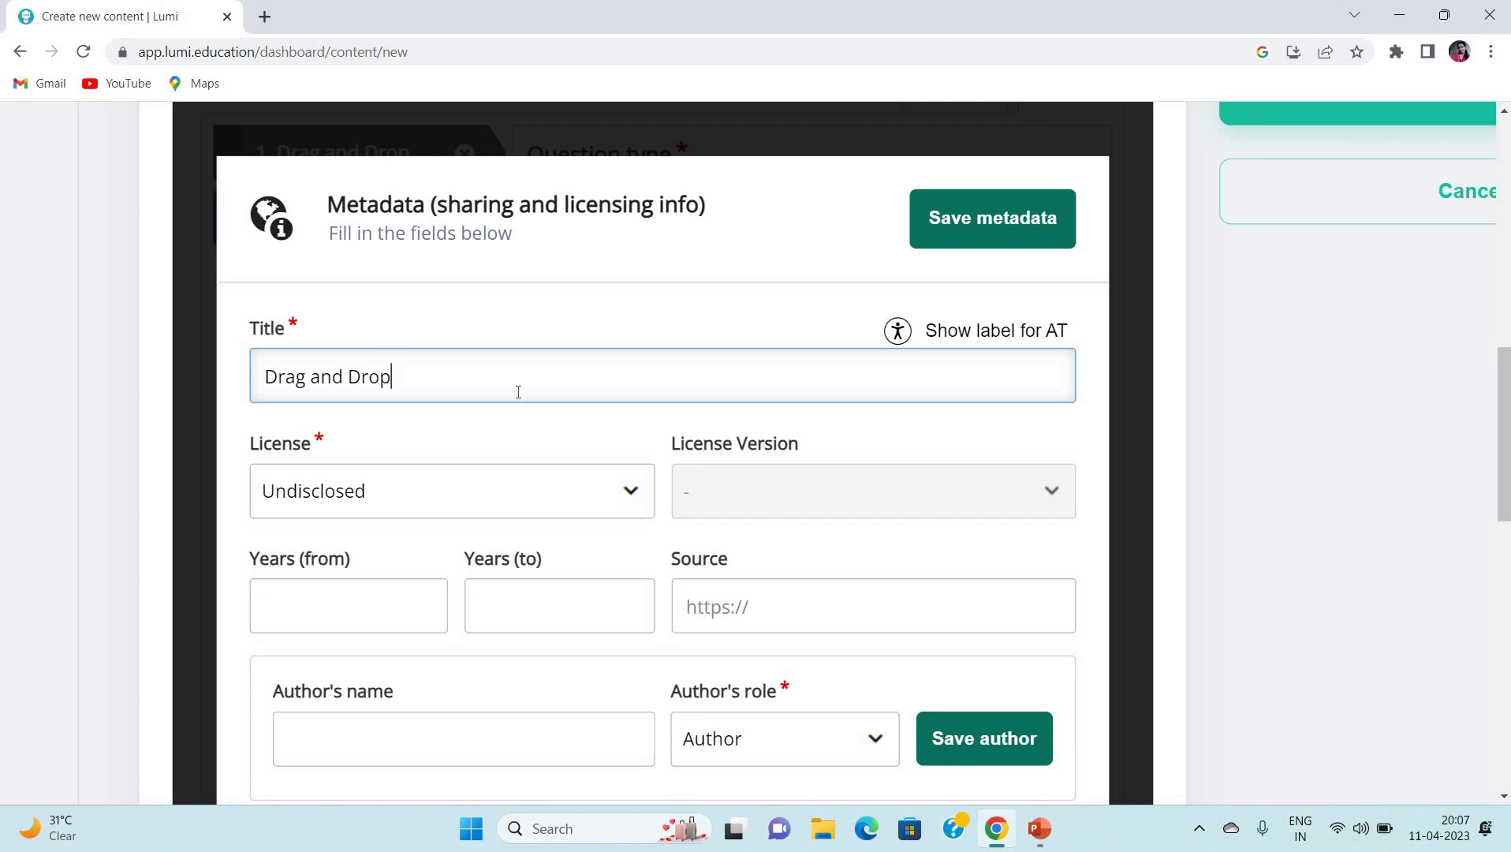
{"action": "left_click", "coordinate": [637, 494]}
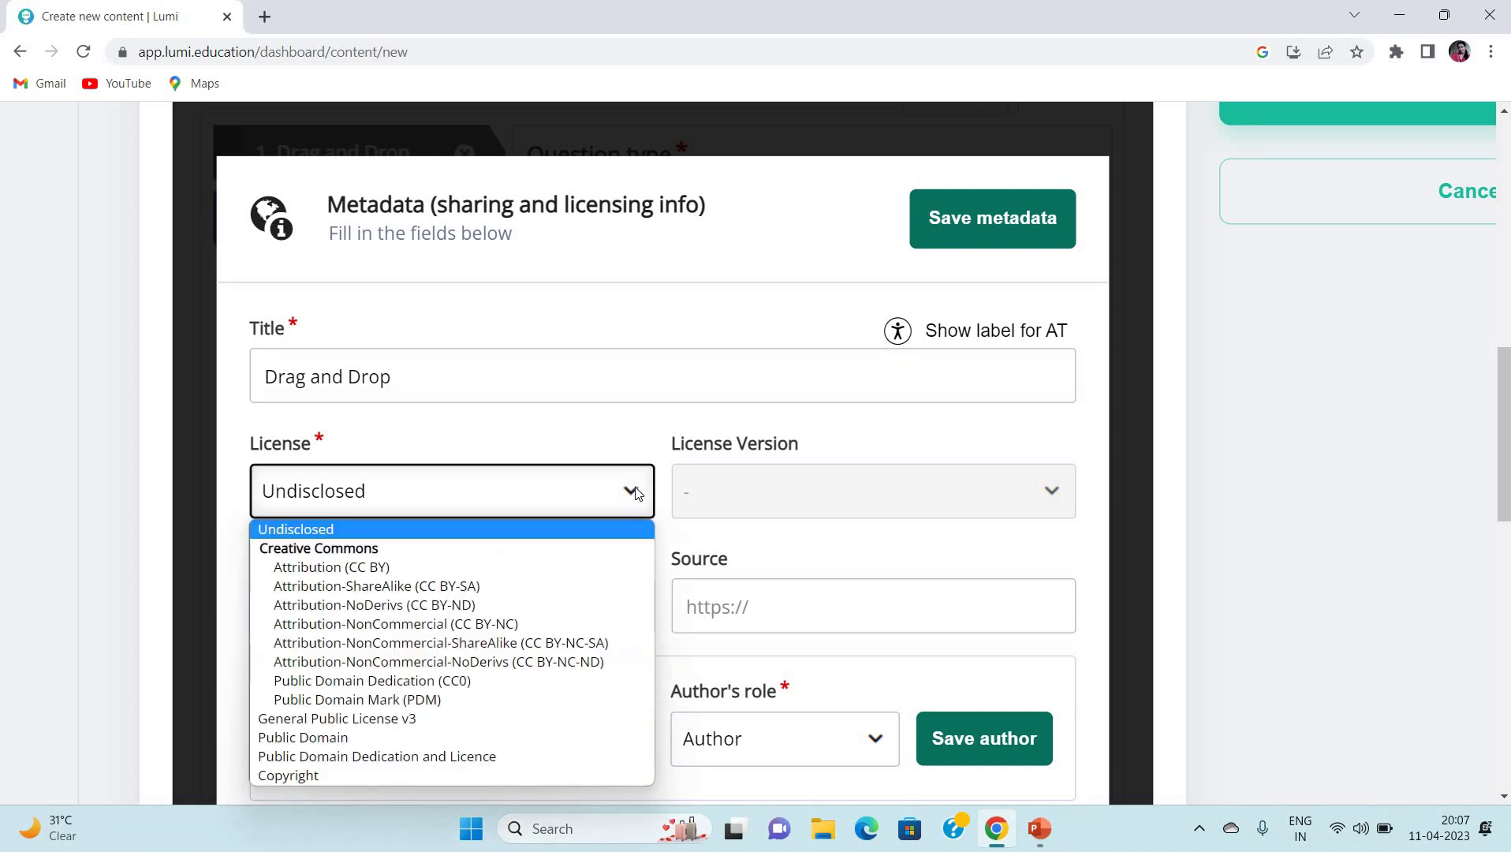
{"action": "left_click", "coordinate": [550, 594]}
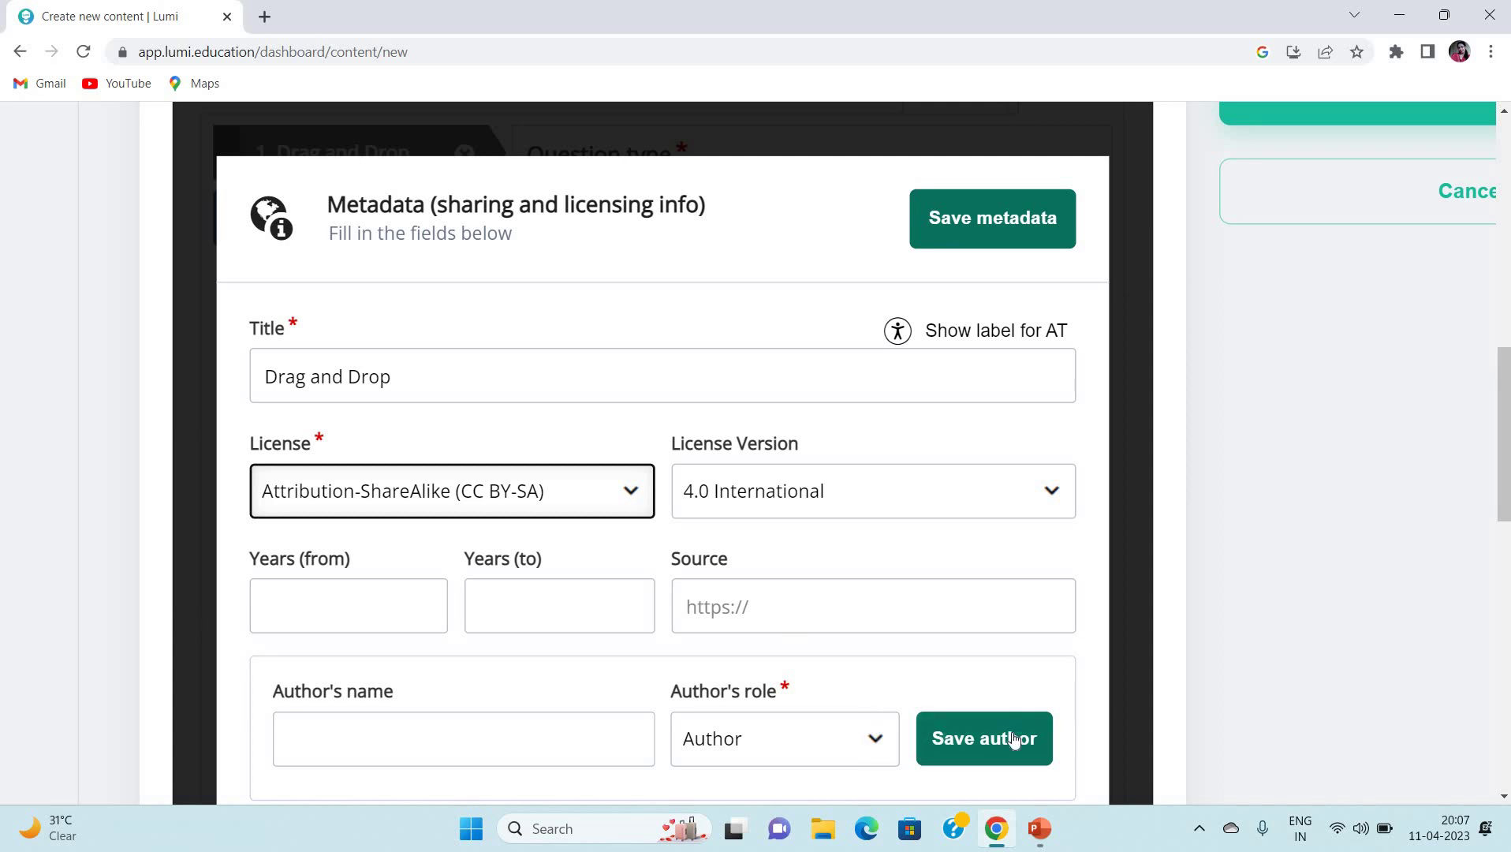
{"action": "left_click", "coordinate": [964, 233]}
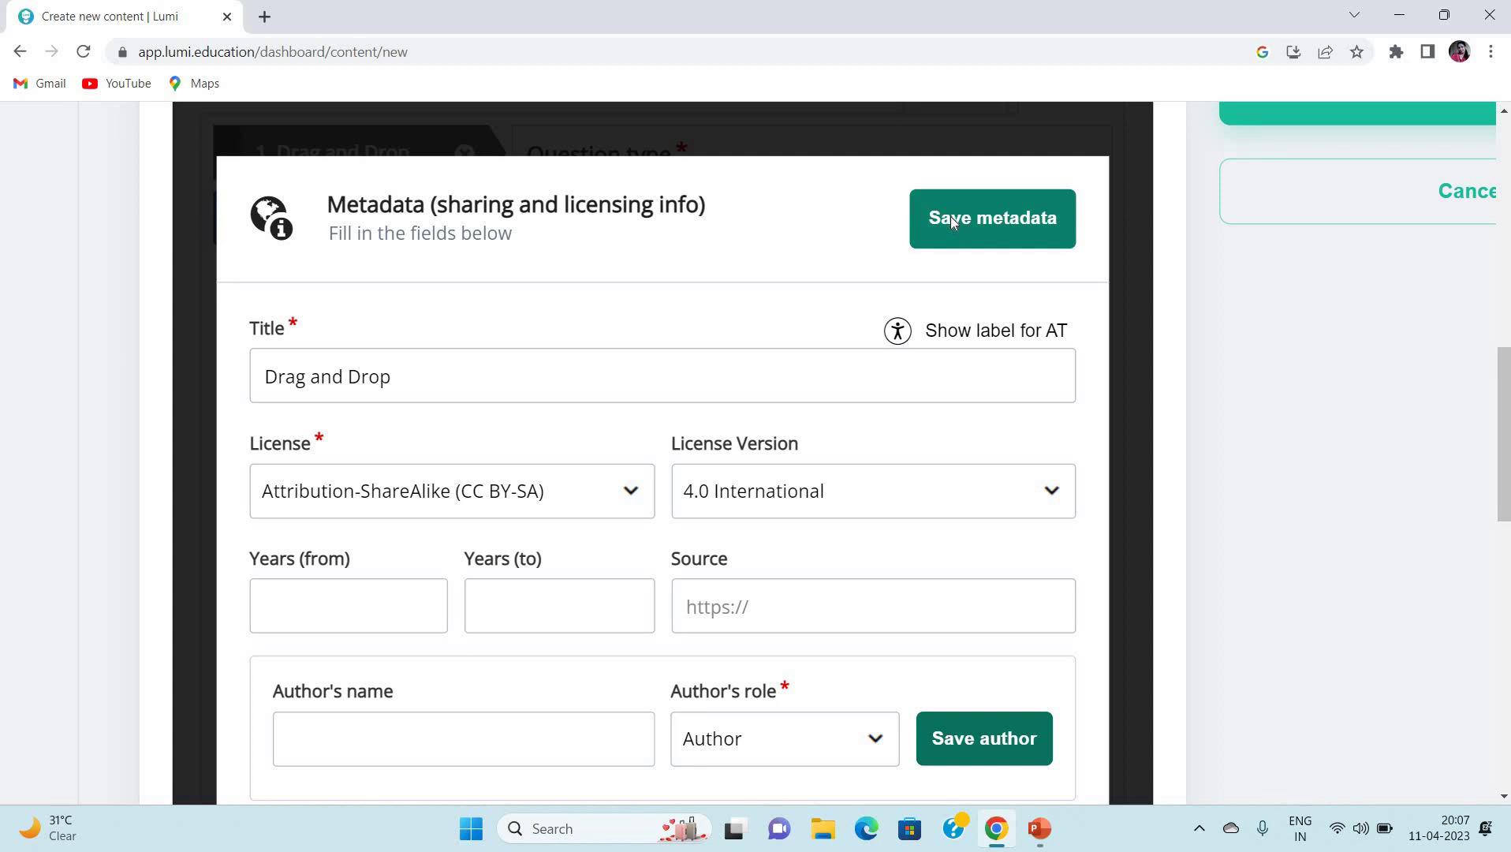
{"action": "left_click", "coordinate": [950, 216]}
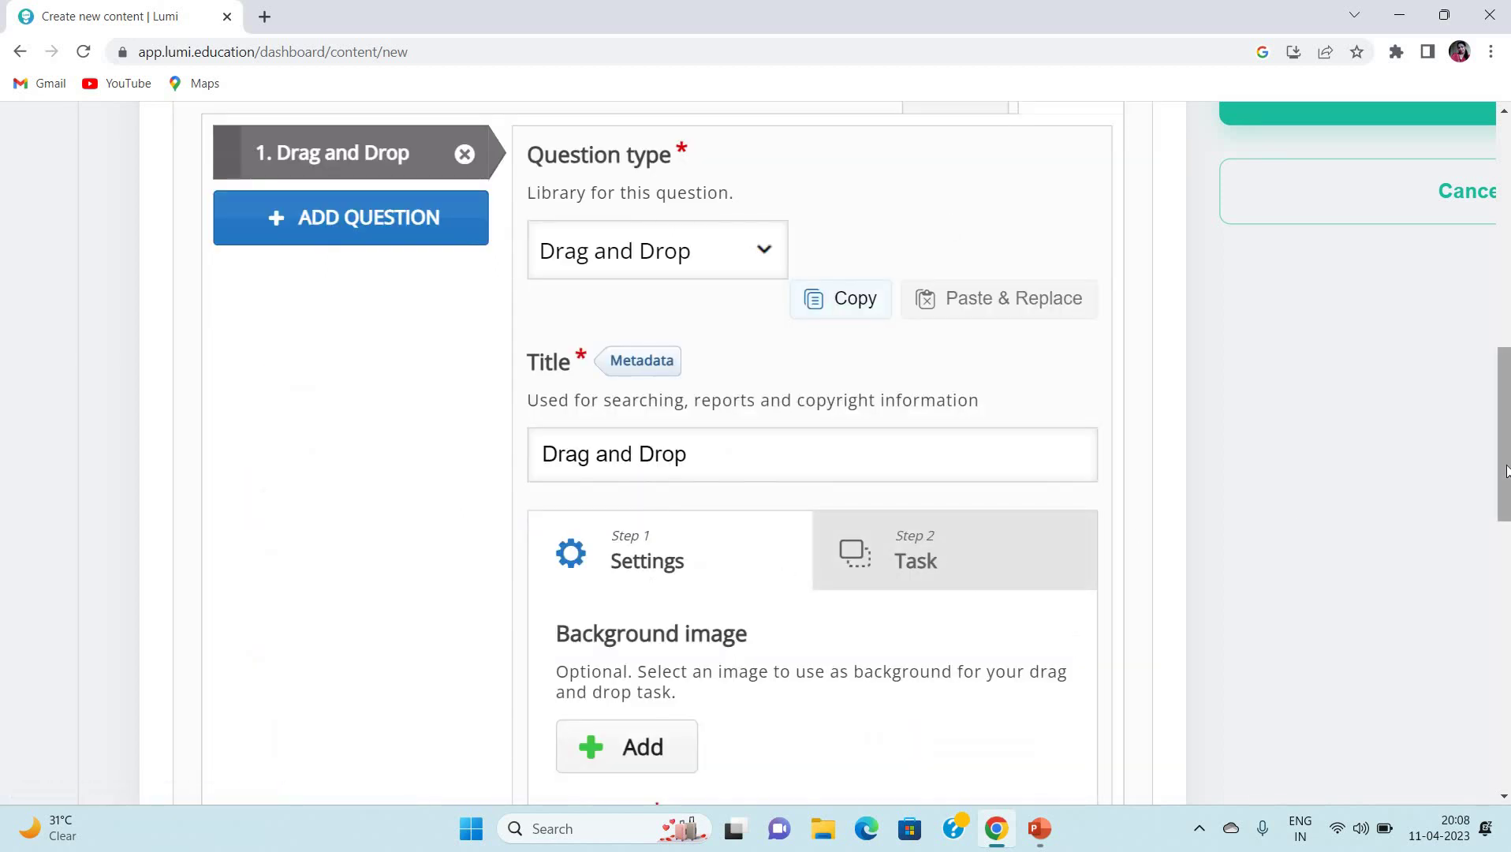
- Look over the Drag and Drop question's settings and open its Task step
{"action": "scroll", "coordinate": [1506, 470], "scroll_direction": "down", "scroll_amount": 4}
{"action": "scroll", "coordinate": [847, 478], "scroll_direction": "up", "scroll_amount": 1}
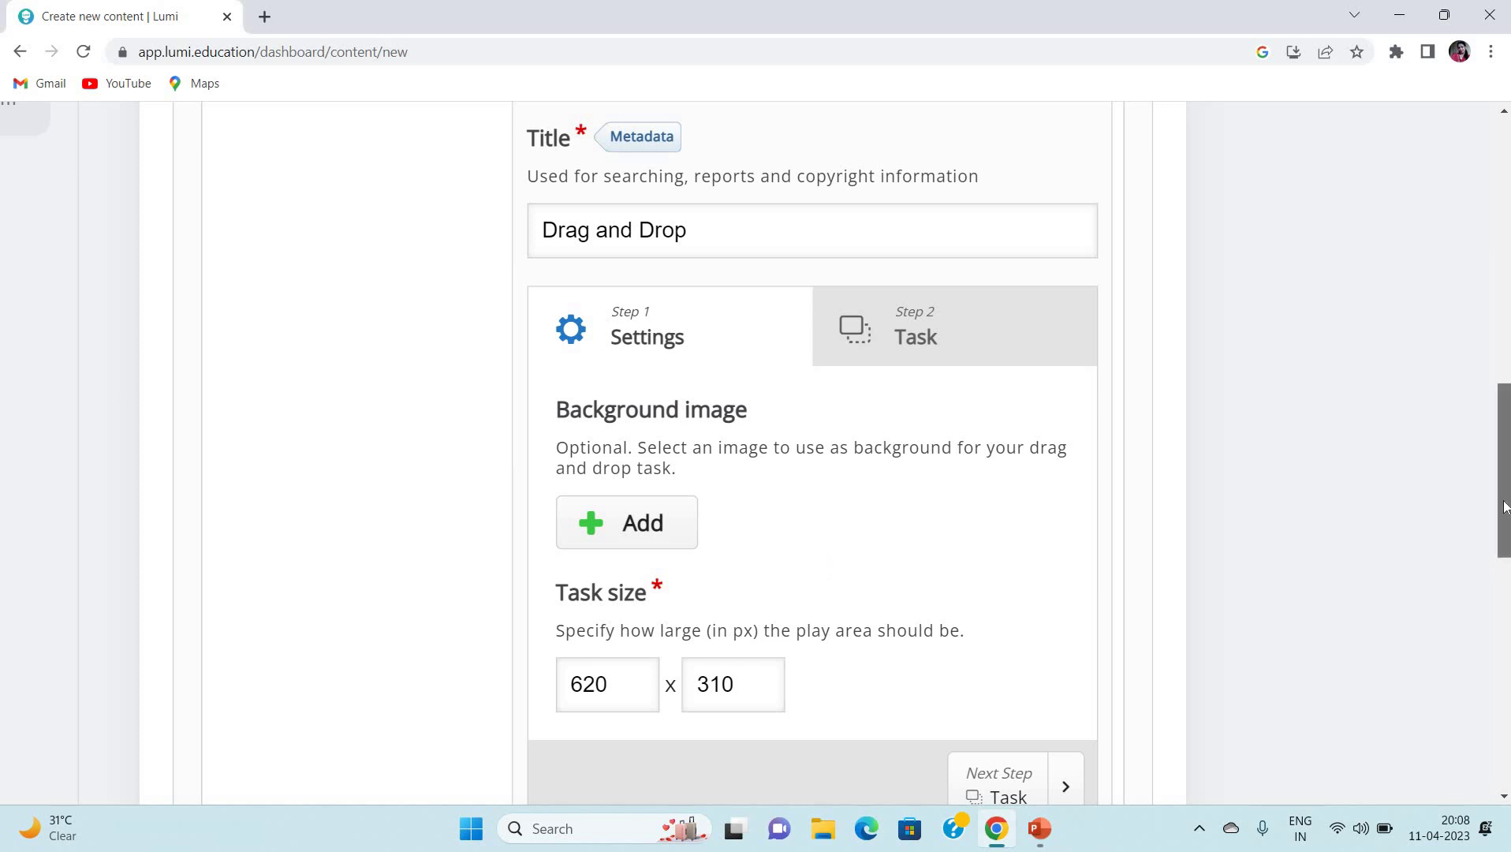
{"action": "scroll", "coordinate": [1505, 481], "scroll_direction": "down", "scroll_amount": 5}
{"action": "scroll", "coordinate": [1505, 461], "scroll_direction": "up", "scroll_amount": 7}
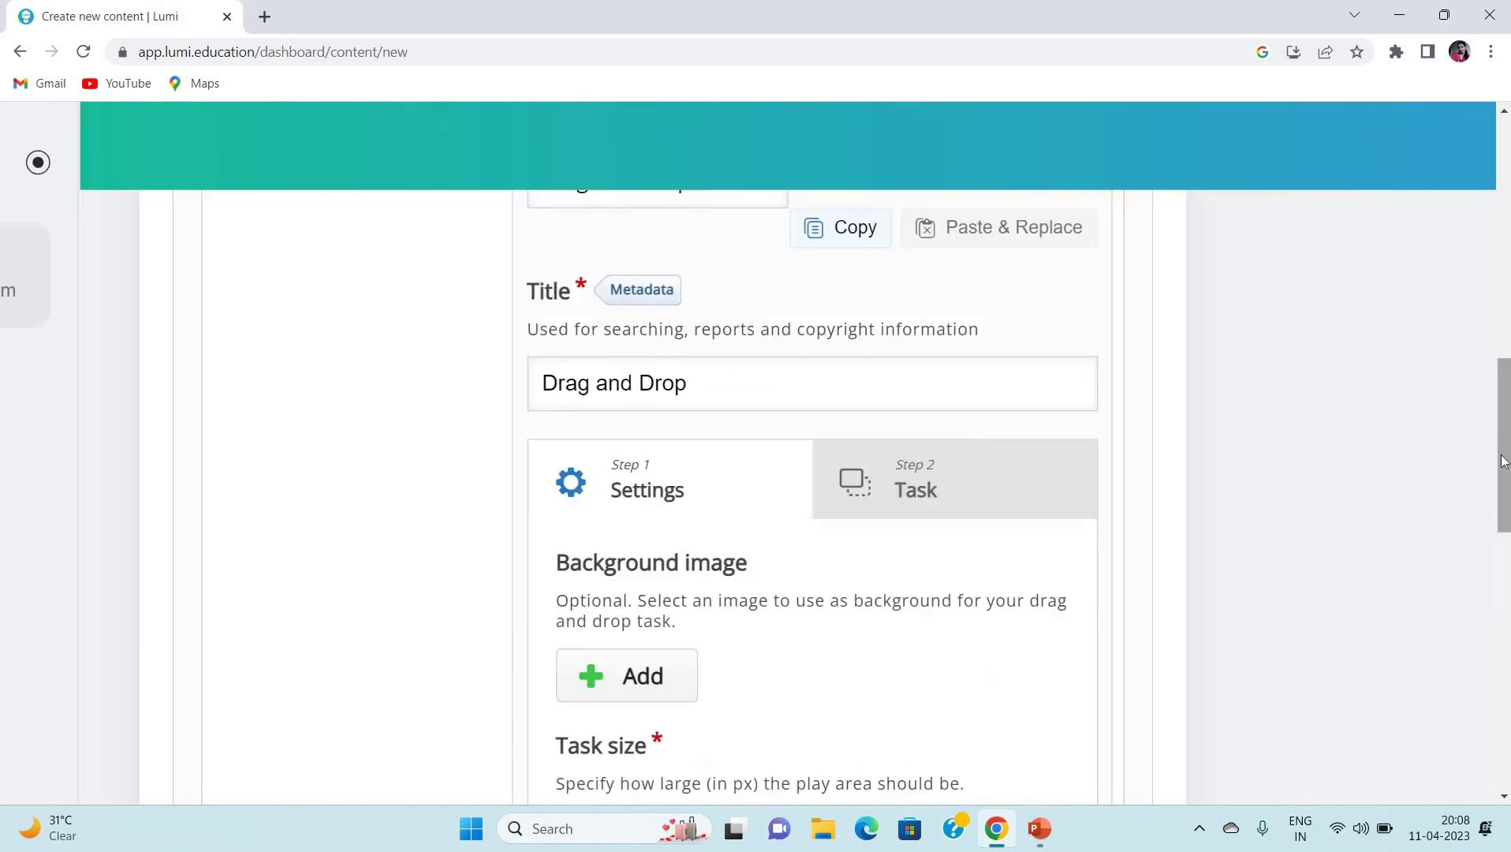
{"action": "left_click", "coordinate": [936, 483]}
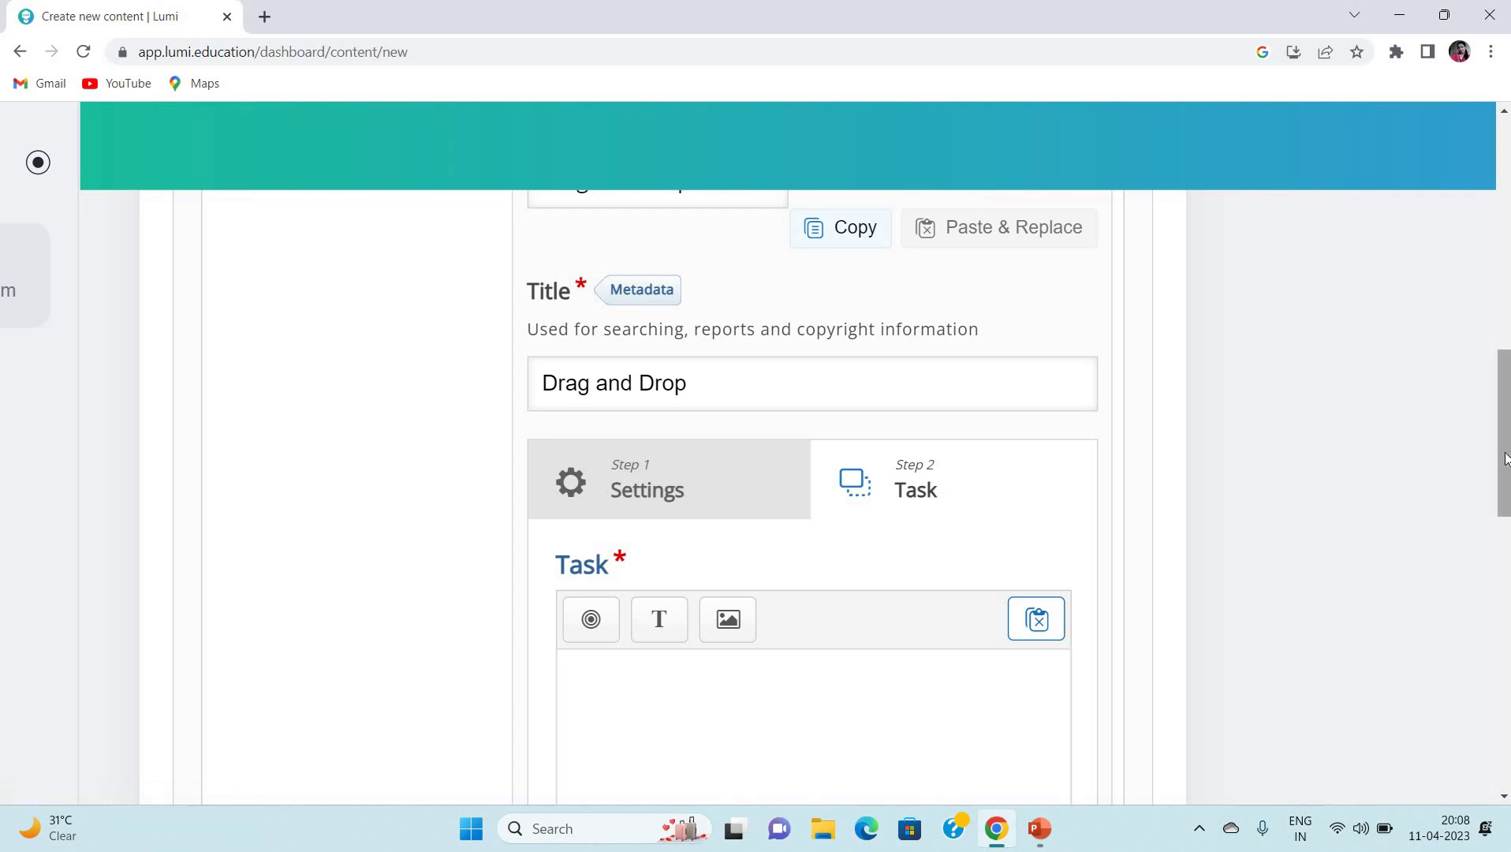
- Add an image element to the task area using Watch1-removebg-preview.png from the Downloads folder
{"action": "left_click_drag", "start_coordinate": [1504, 459], "coordinate": [1504, 512]}
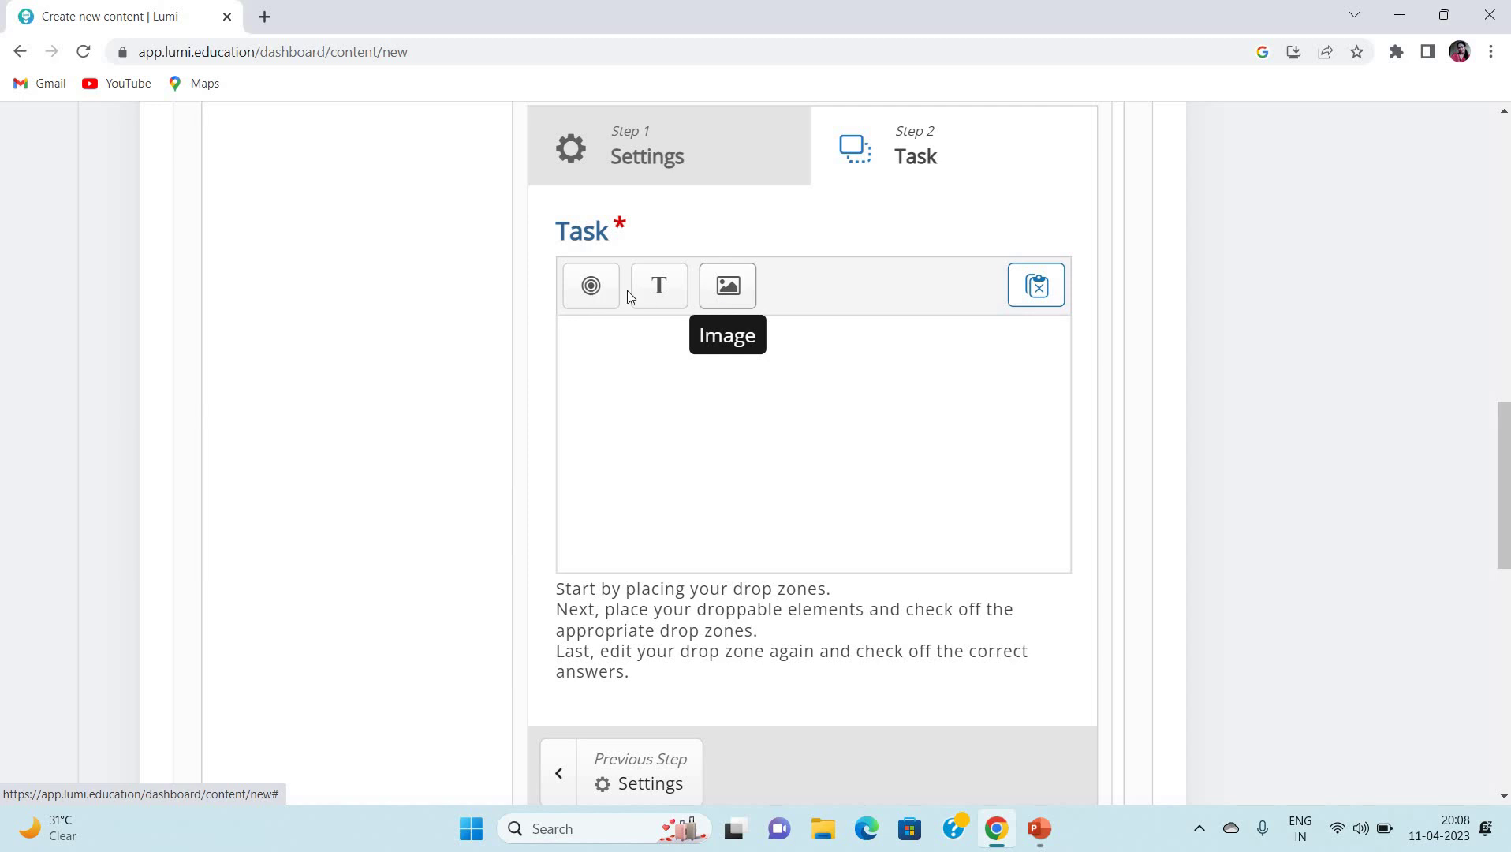
{"action": "left_click", "coordinate": [719, 303]}
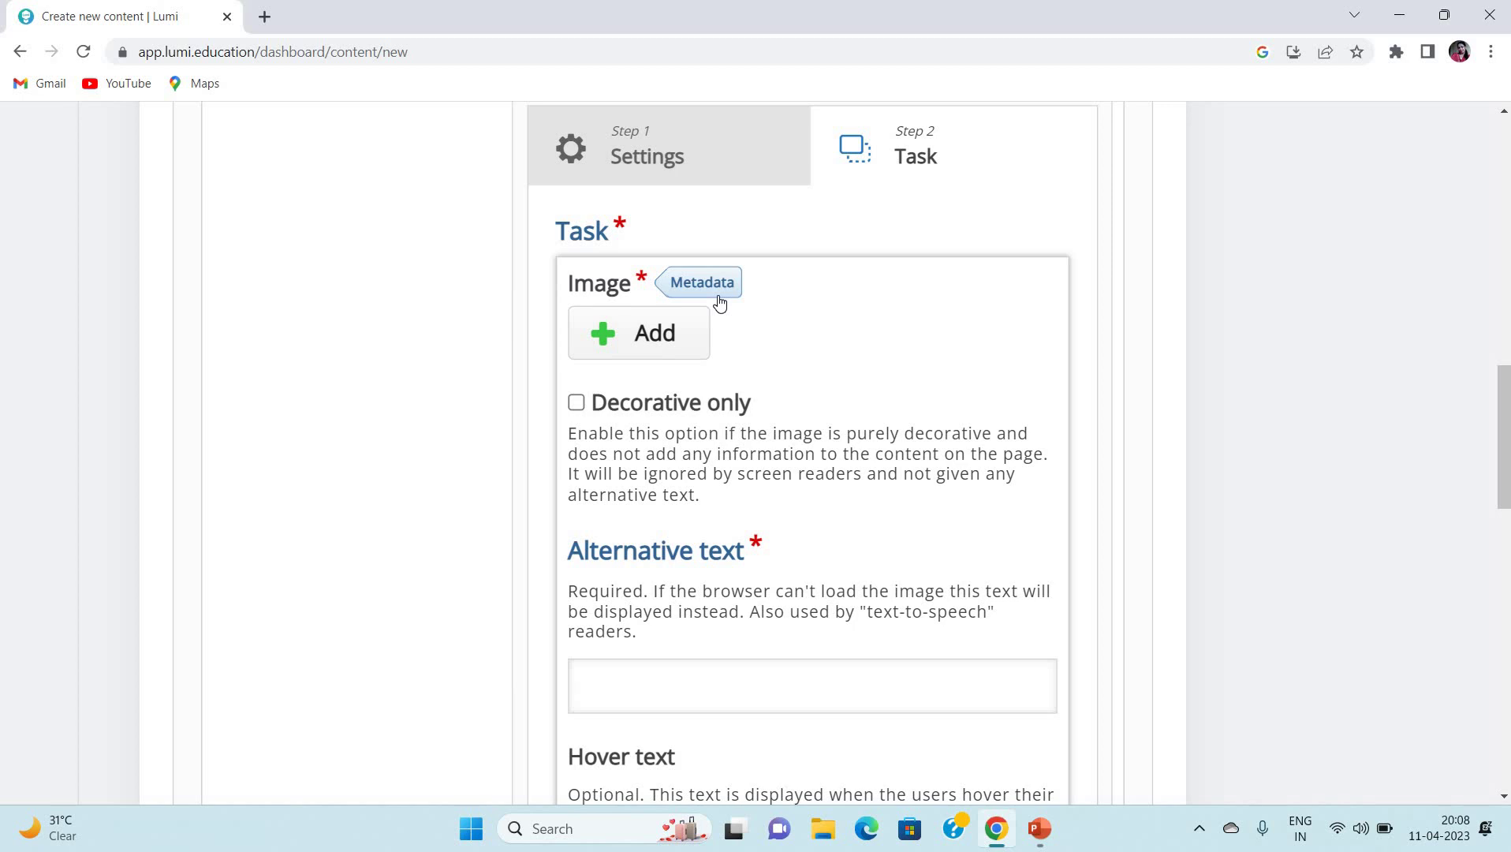
{"action": "left_click", "coordinate": [632, 335]}
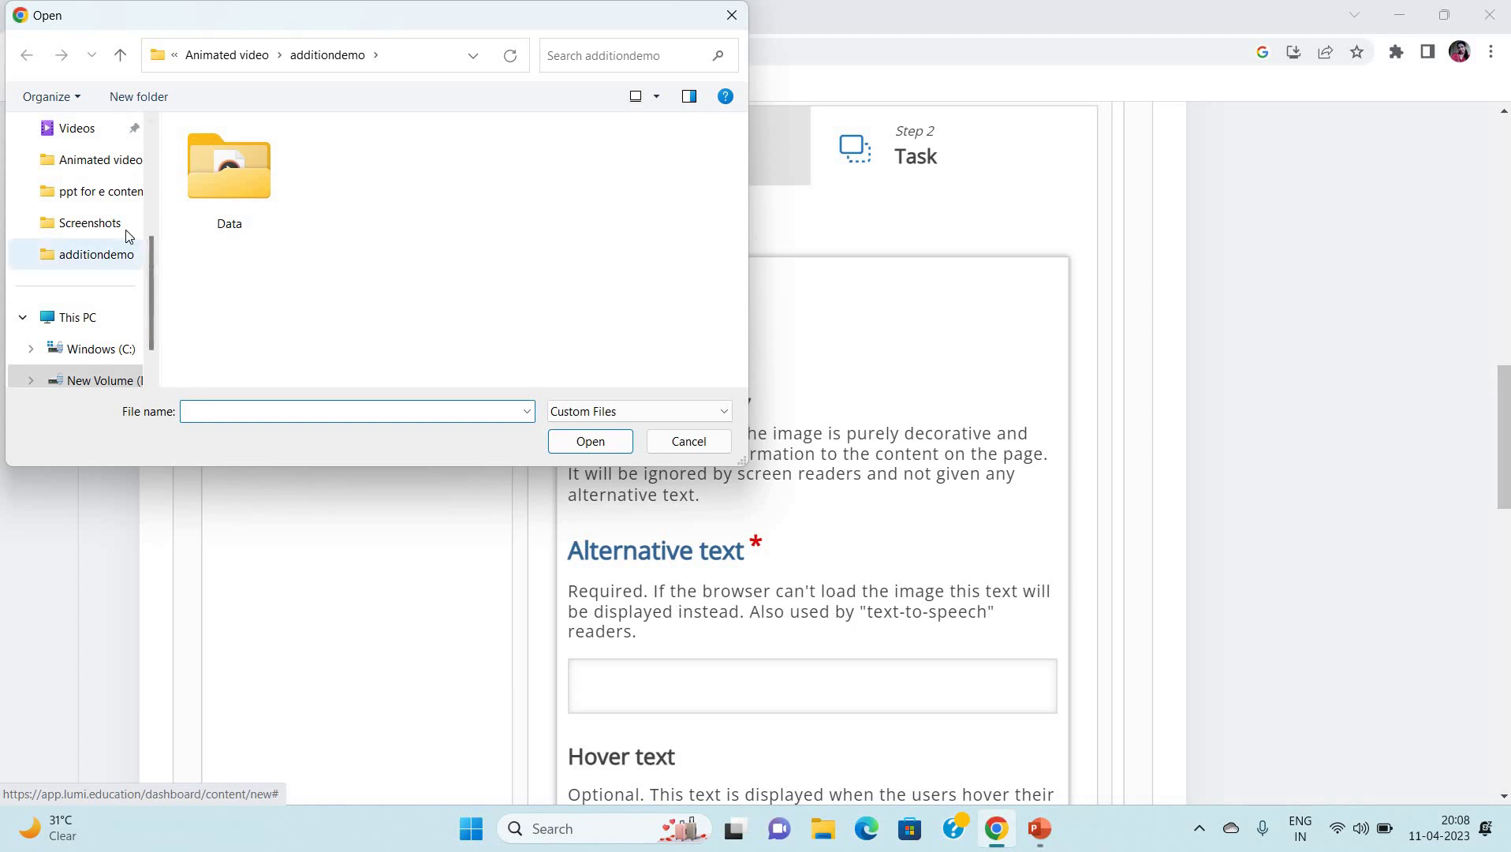
{"action": "scroll", "coordinate": [147, 351], "scroll_direction": "down", "scroll_amount": 1}
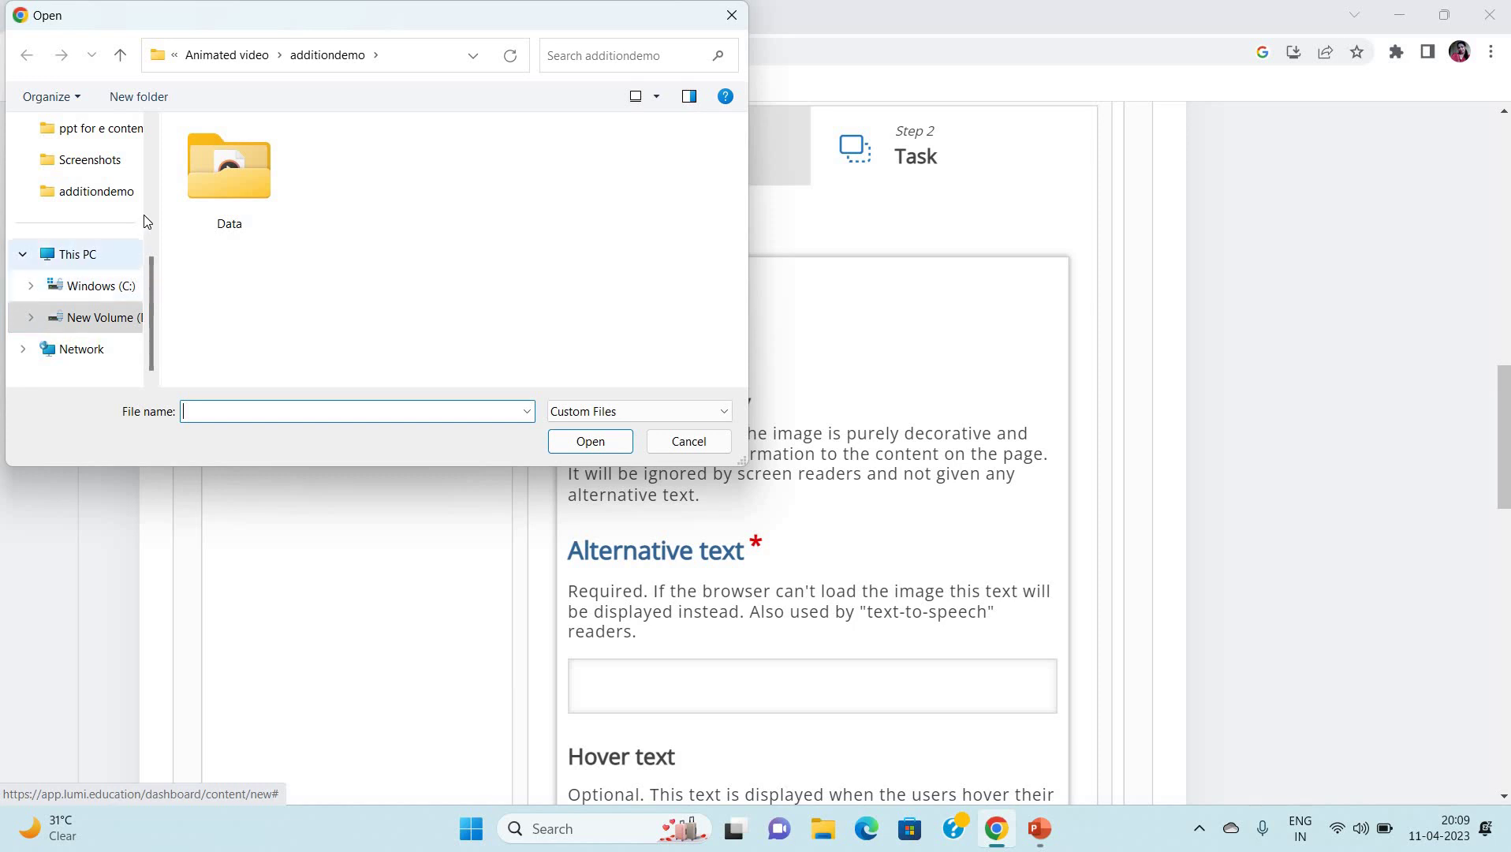
{"action": "scroll", "coordinate": [147, 223], "scroll_direction": "up", "scroll_amount": 3}
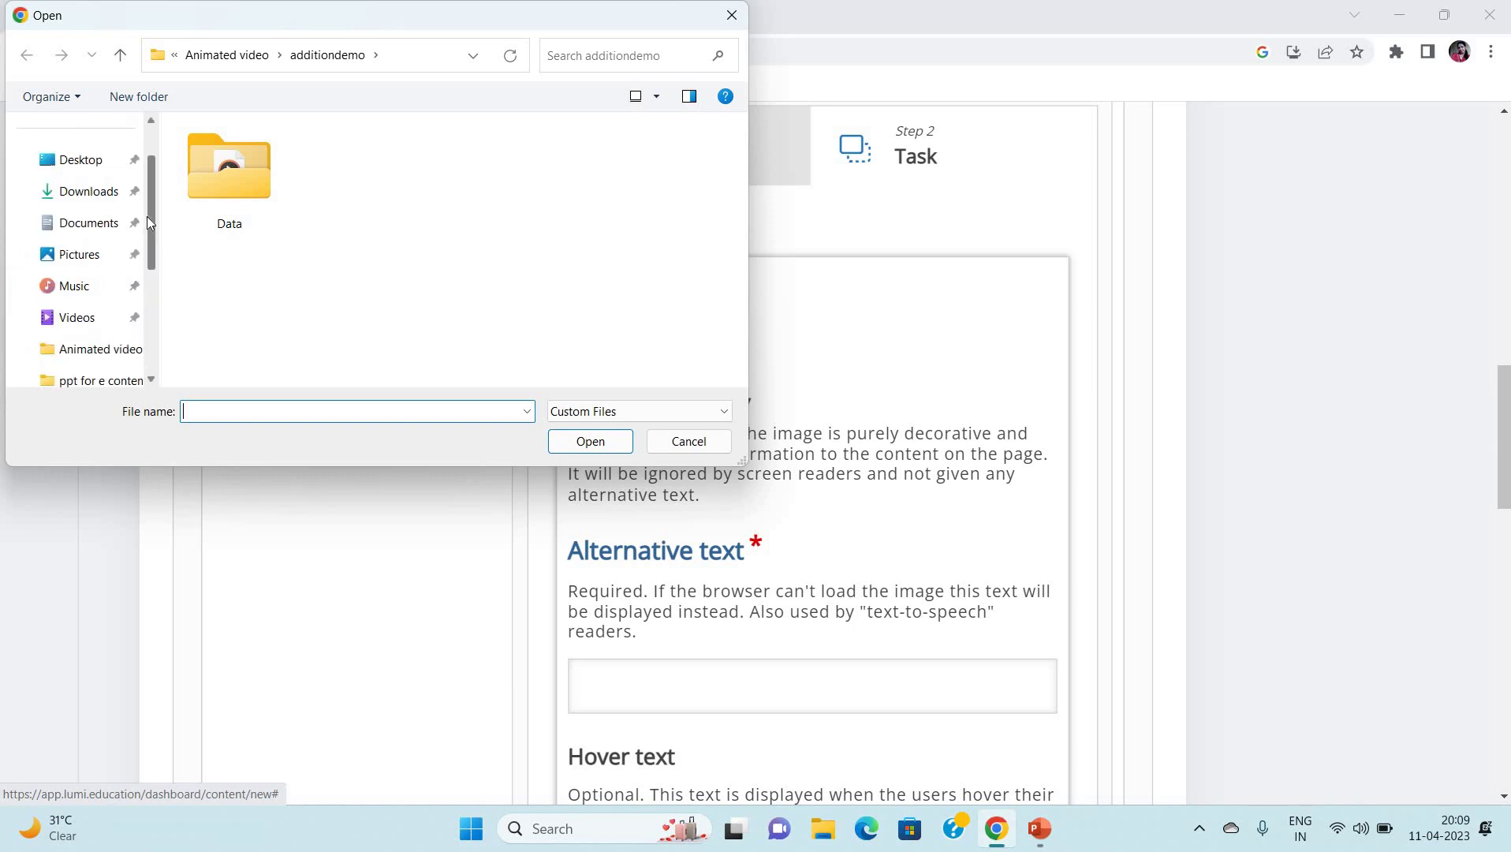
{"action": "left_click", "coordinate": [113, 194]}
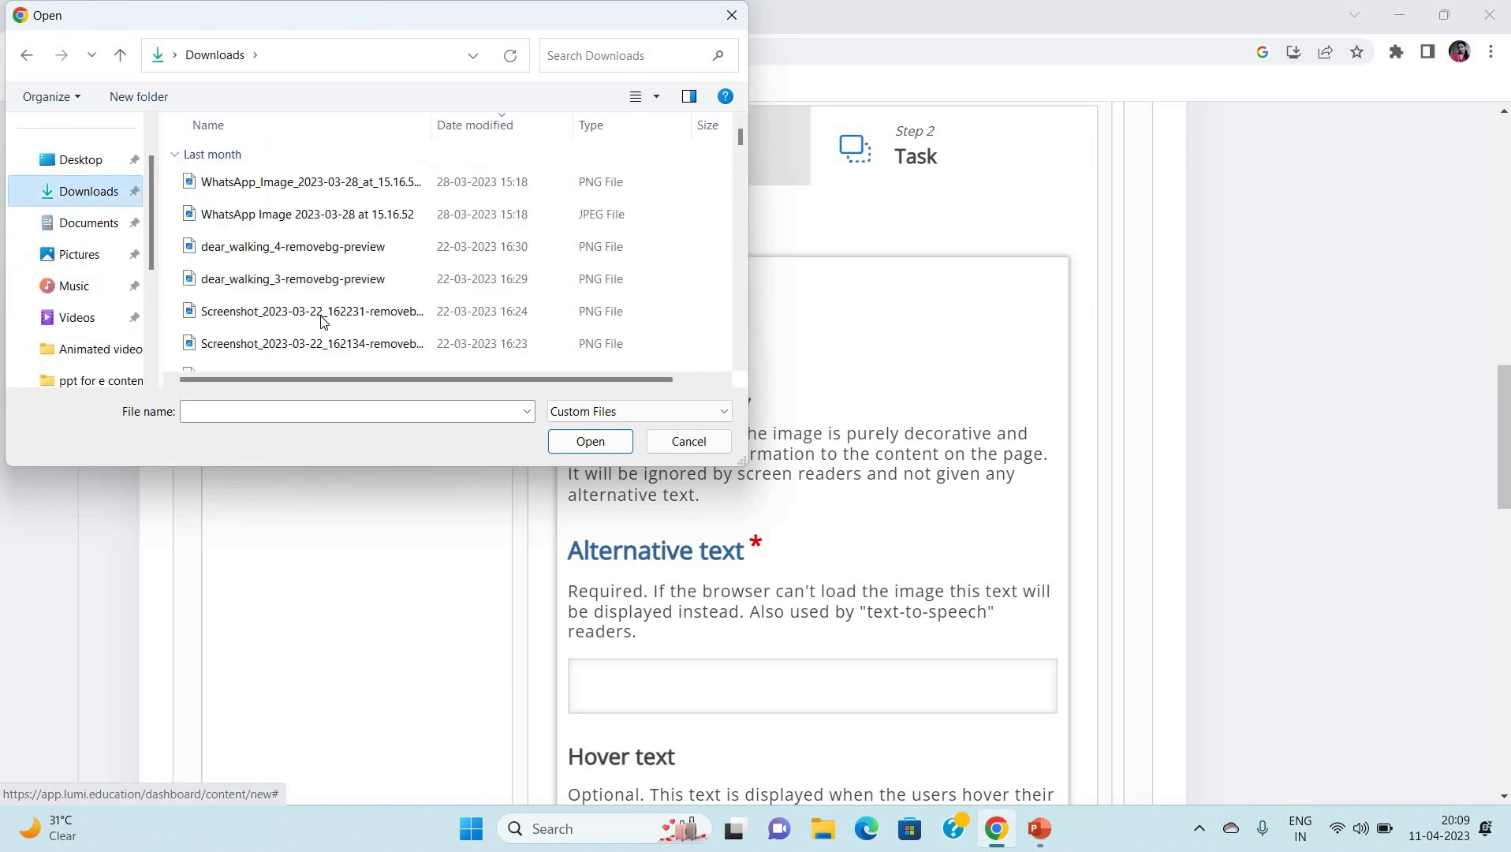
{"action": "left_click", "coordinate": [282, 410]}
{"action": "type", "text": "w"}
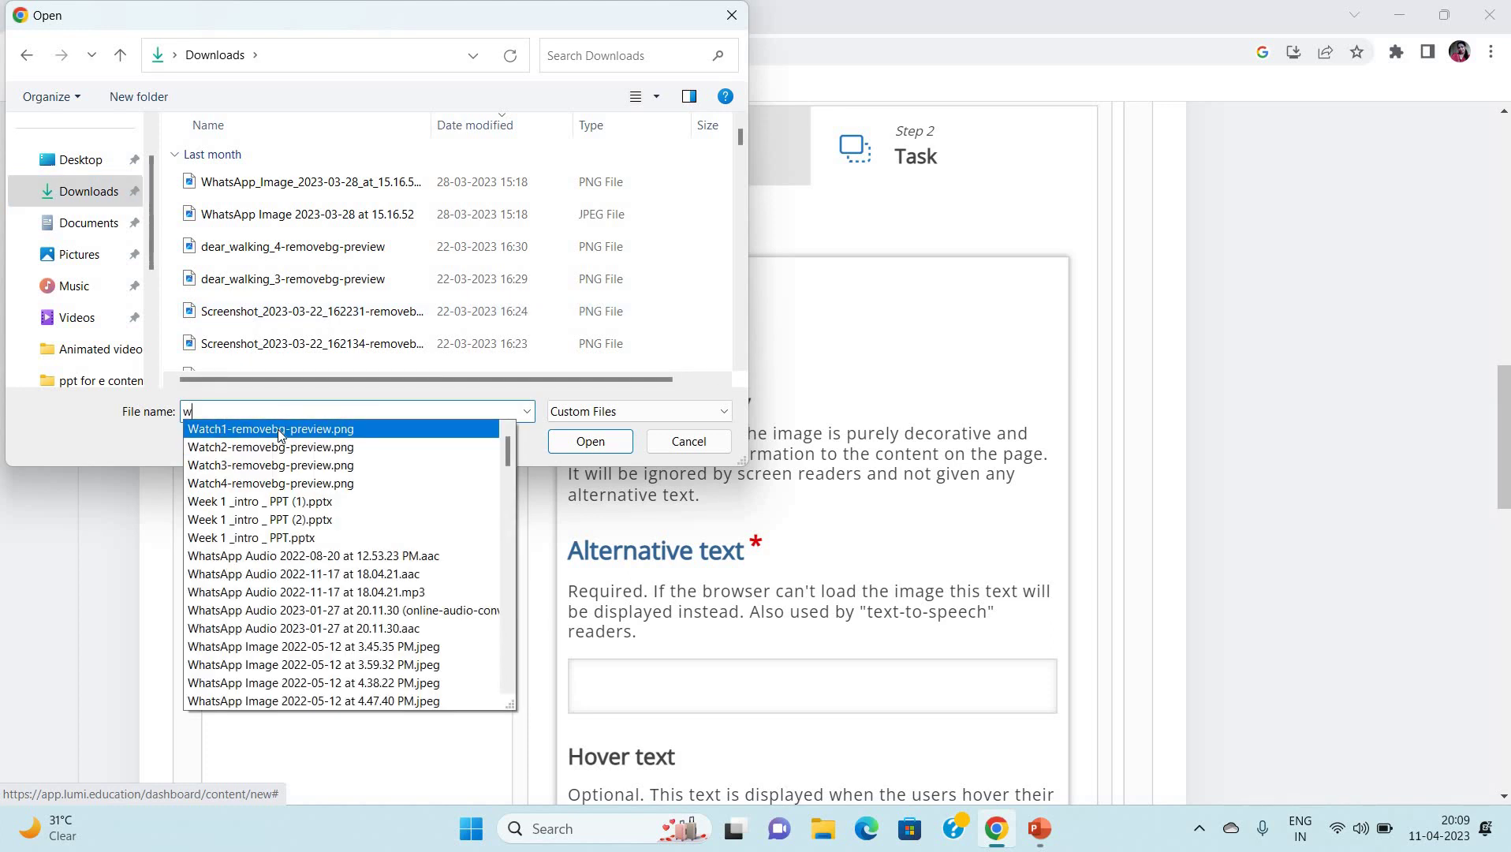
{"action": "left_click", "coordinate": [277, 434]}
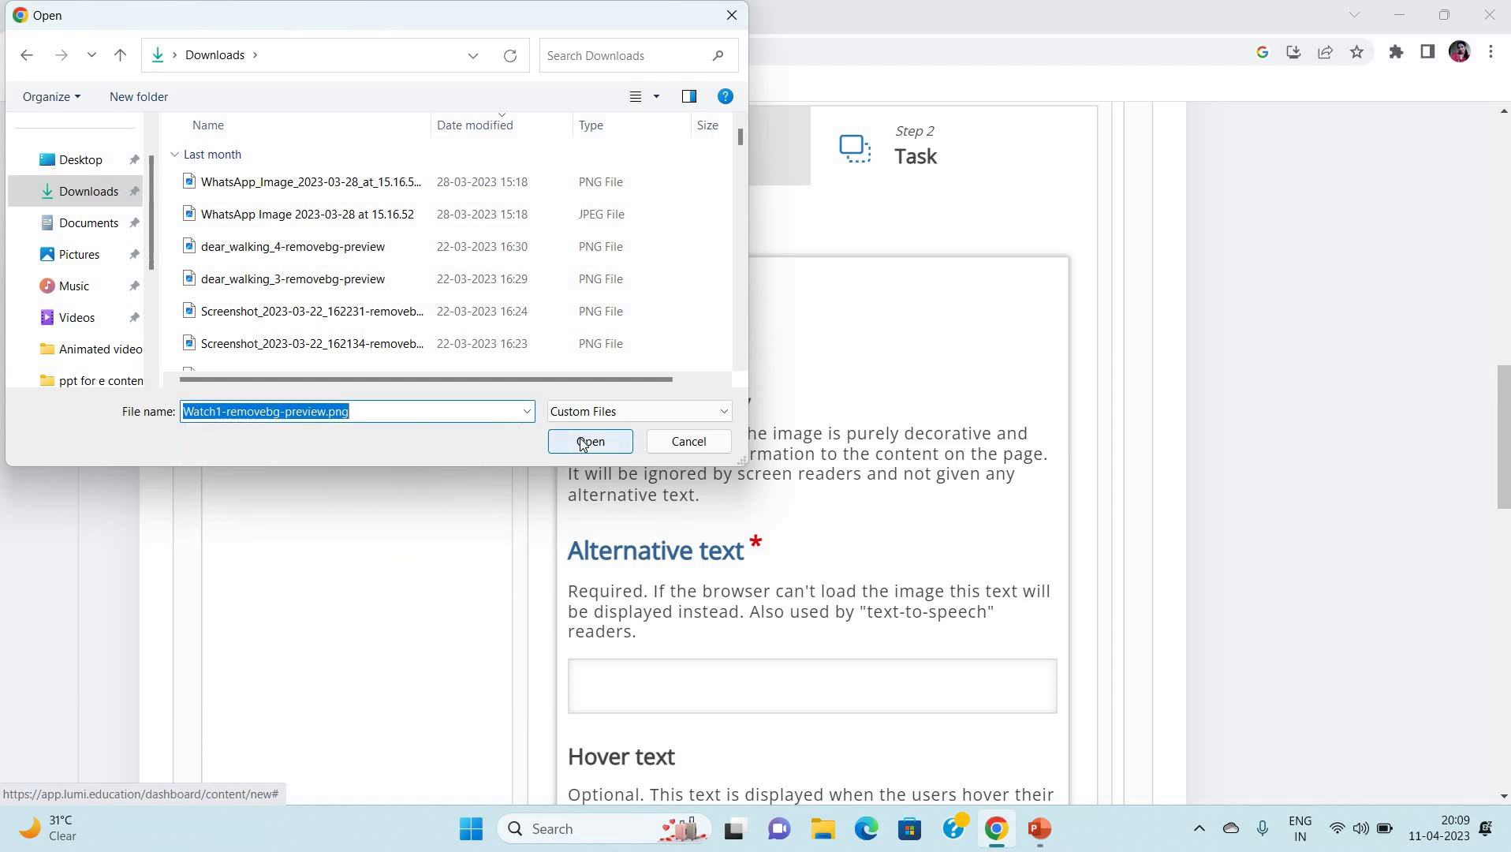
{"action": "left_click", "coordinate": [590, 441]}
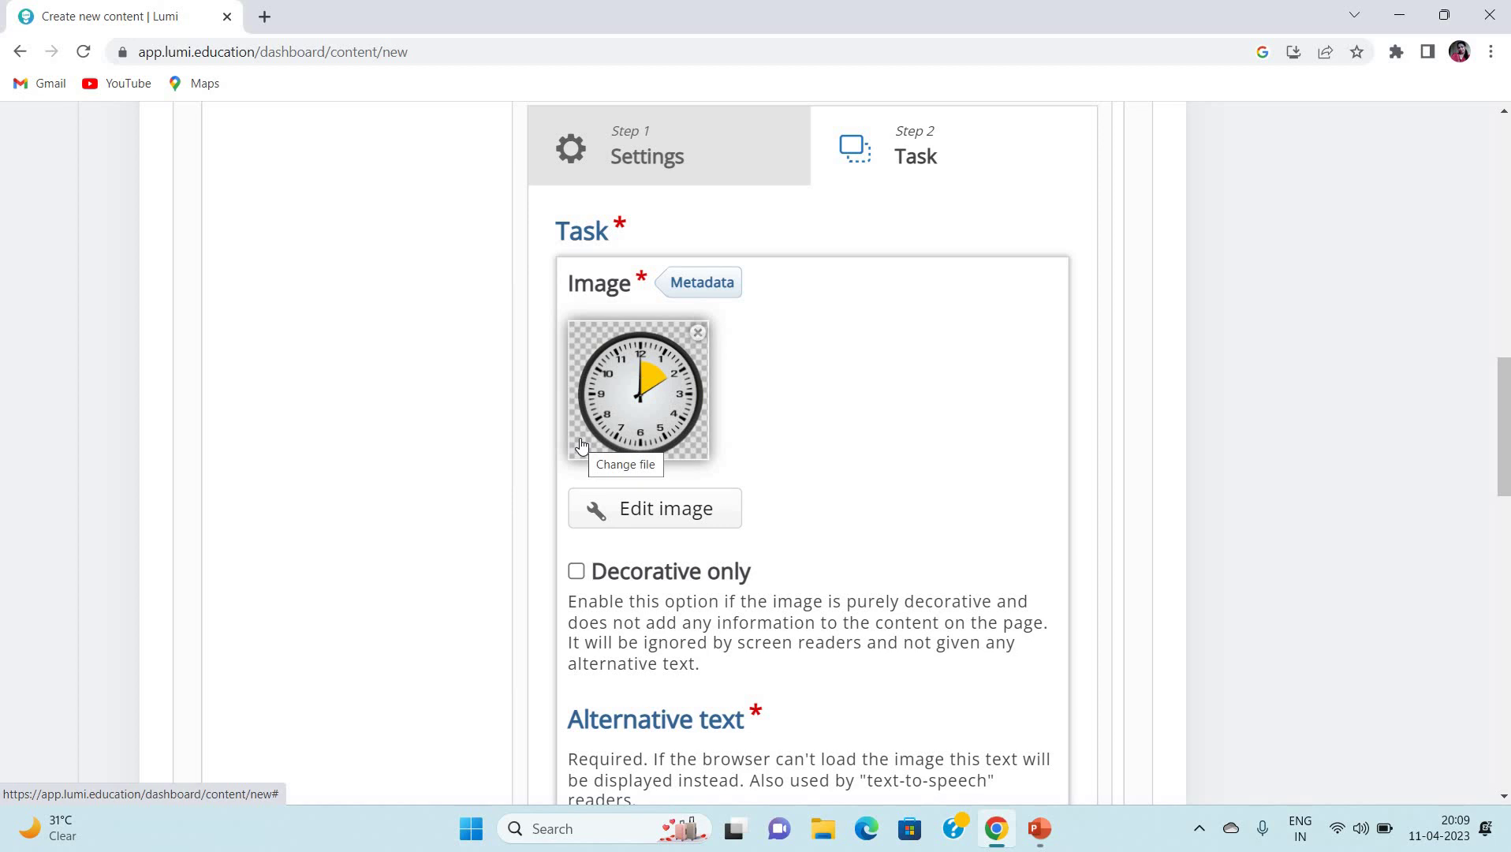
- Mark the first clock image as decorative only and finish the element
{"action": "left_click", "coordinate": [576, 572]}
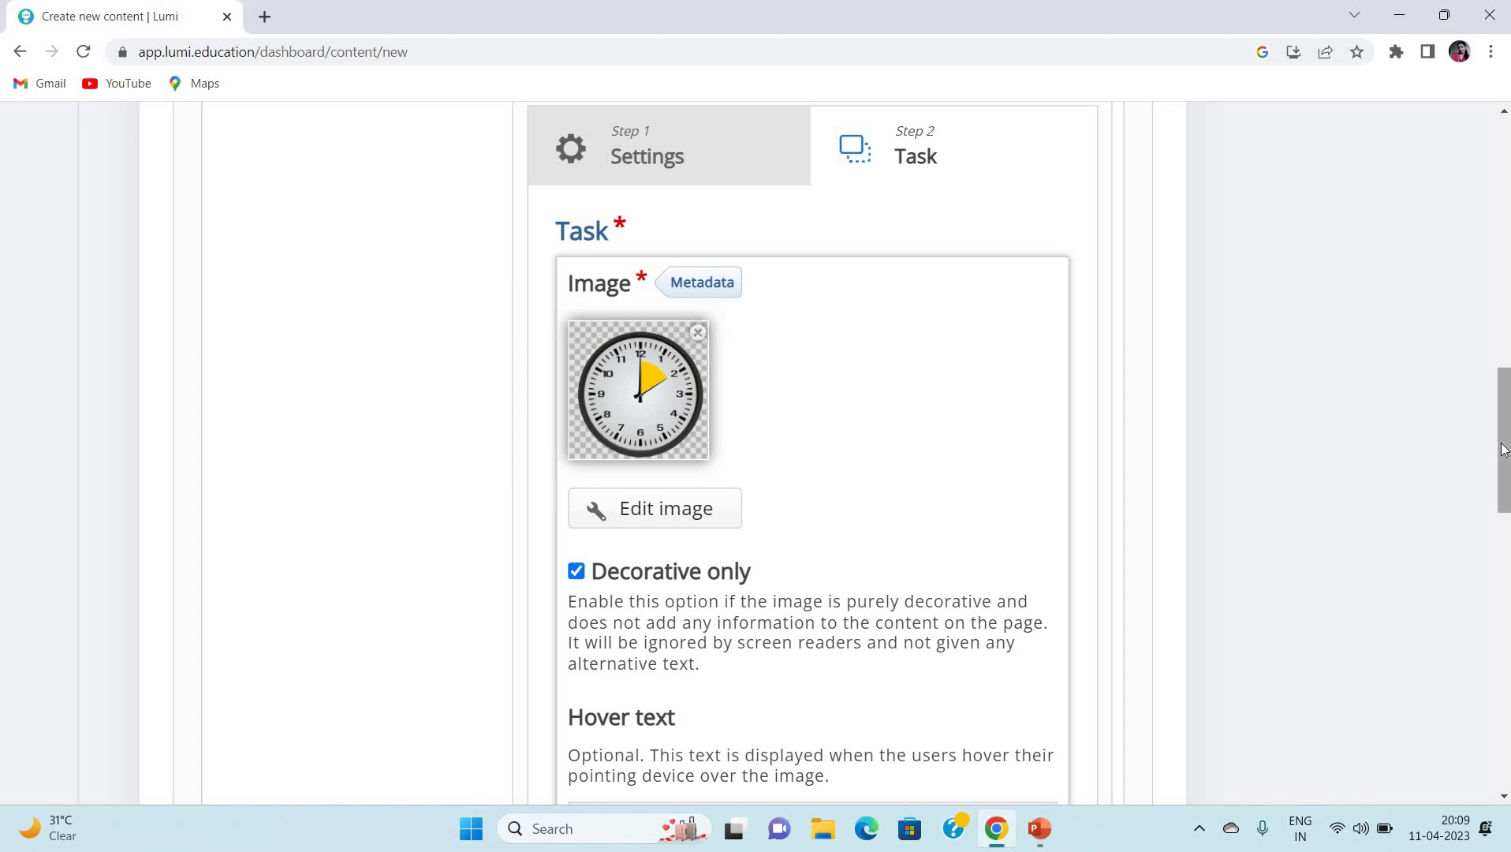
{"action": "left_click_drag", "start_coordinate": [1504, 450], "coordinate": [1505, 472]}
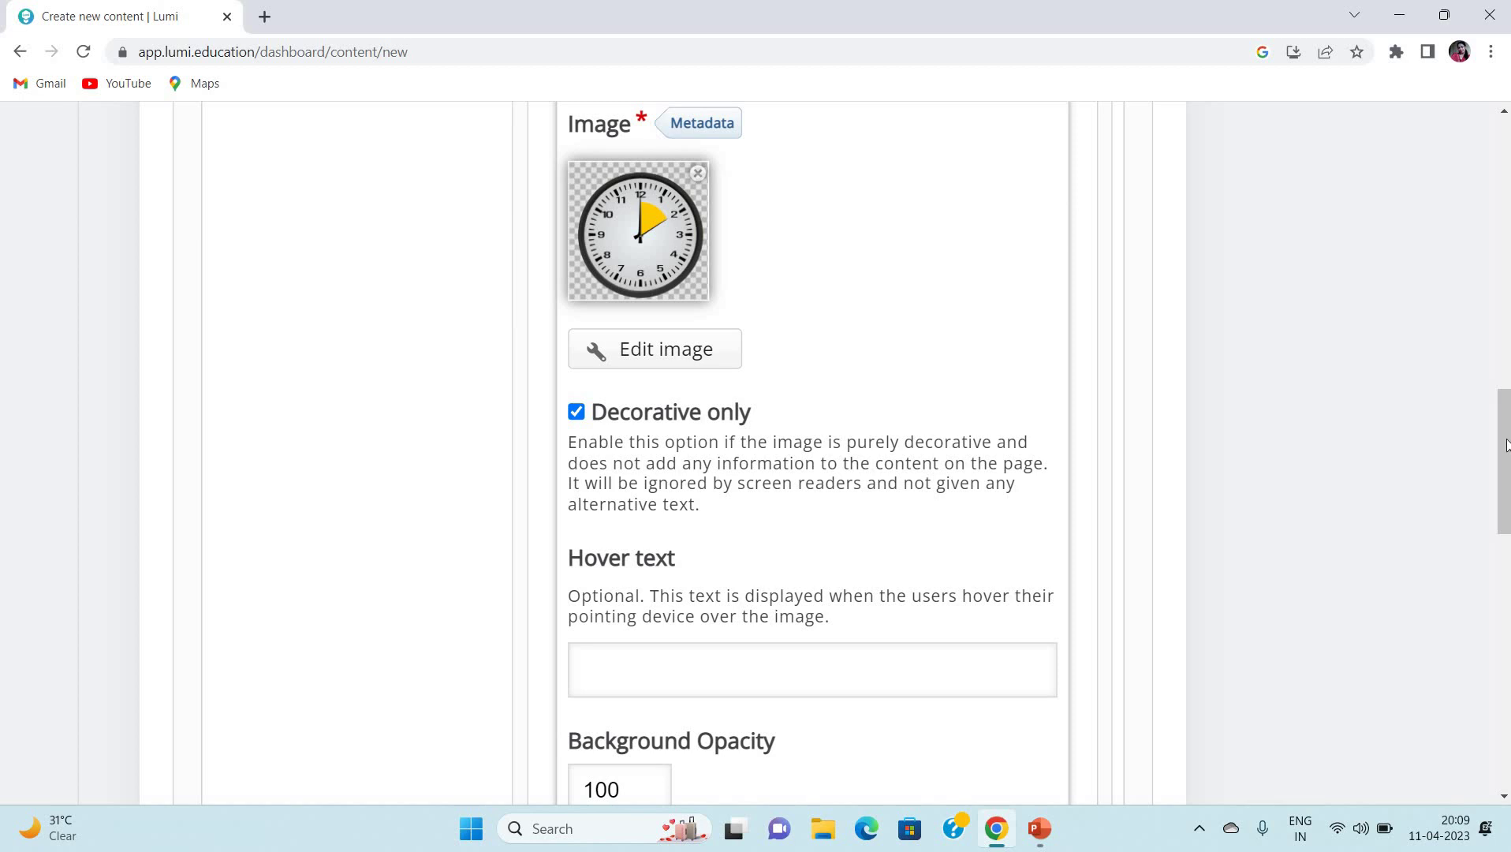
{"action": "left_click_drag", "start_coordinate": [1506, 446], "coordinate": [1506, 492]}
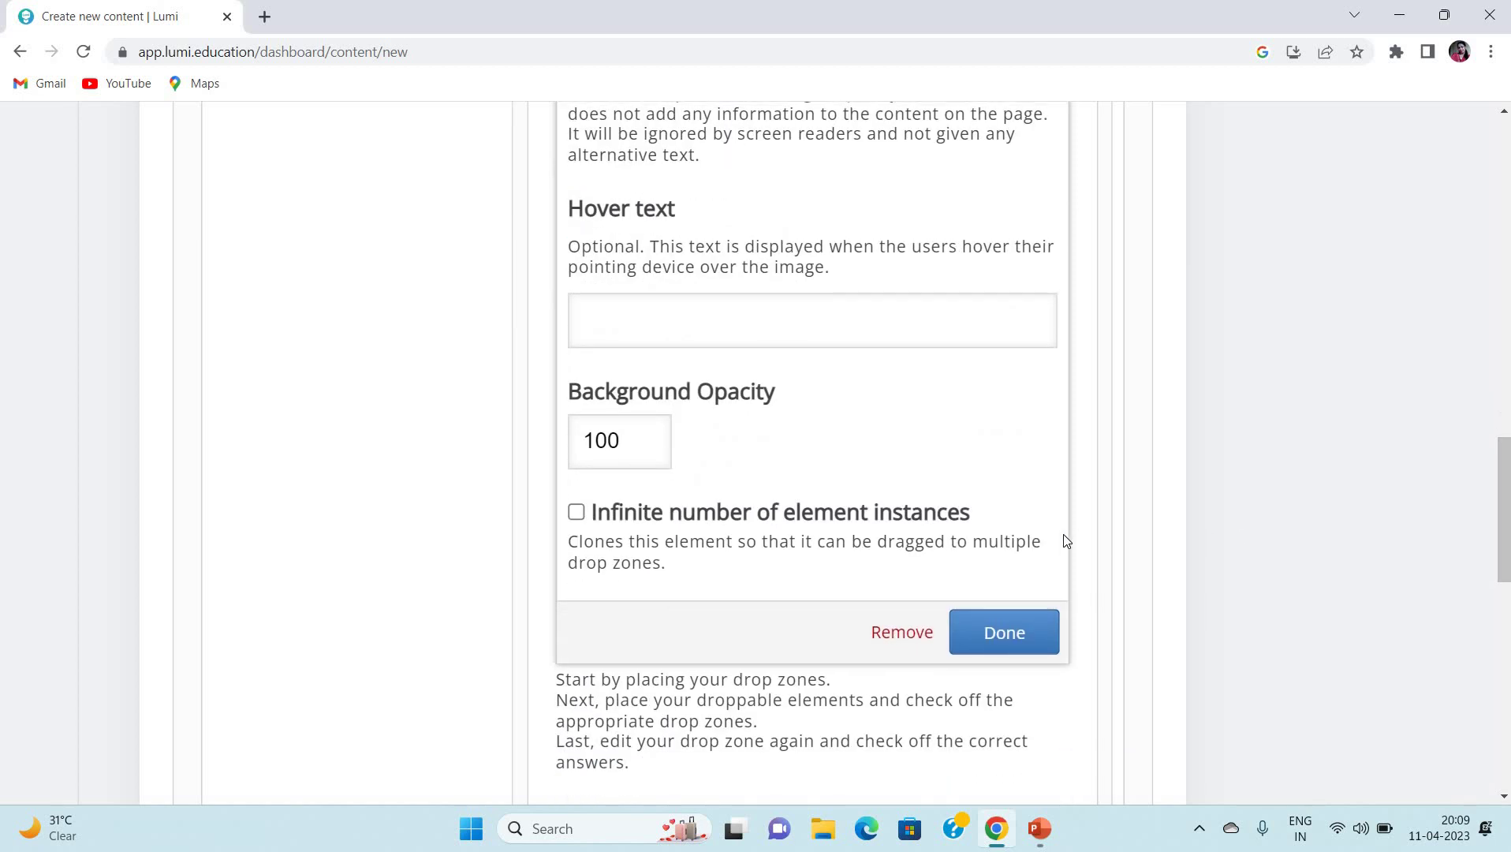
{"action": "left_click", "coordinate": [1019, 627]}
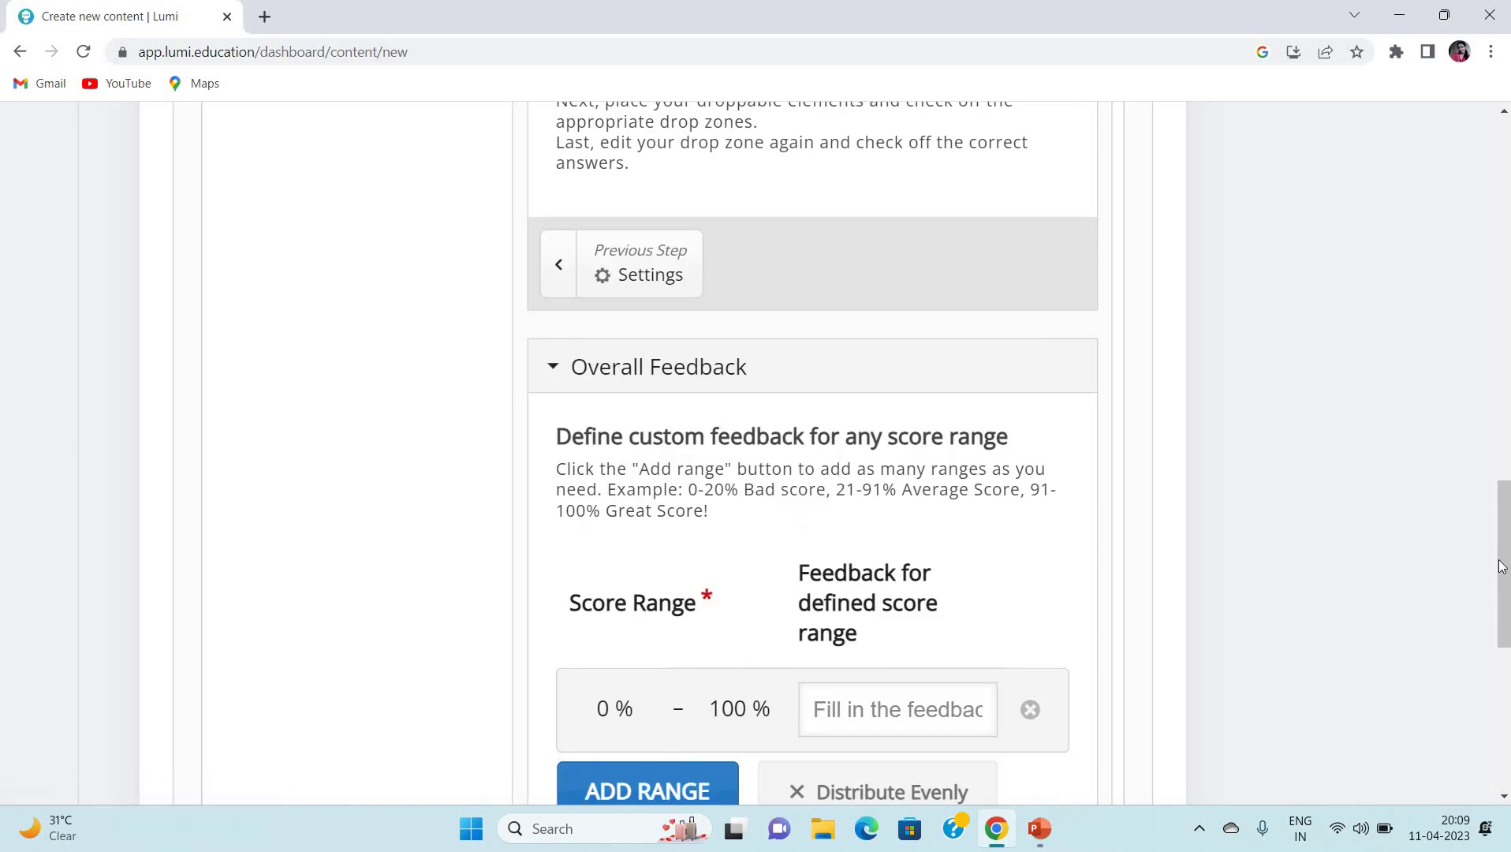
- Move the first clock image to the upper-left corner of the task area
{"action": "scroll", "coordinate": [1468, 459], "scroll_direction": "up", "scroll_amount": 8}
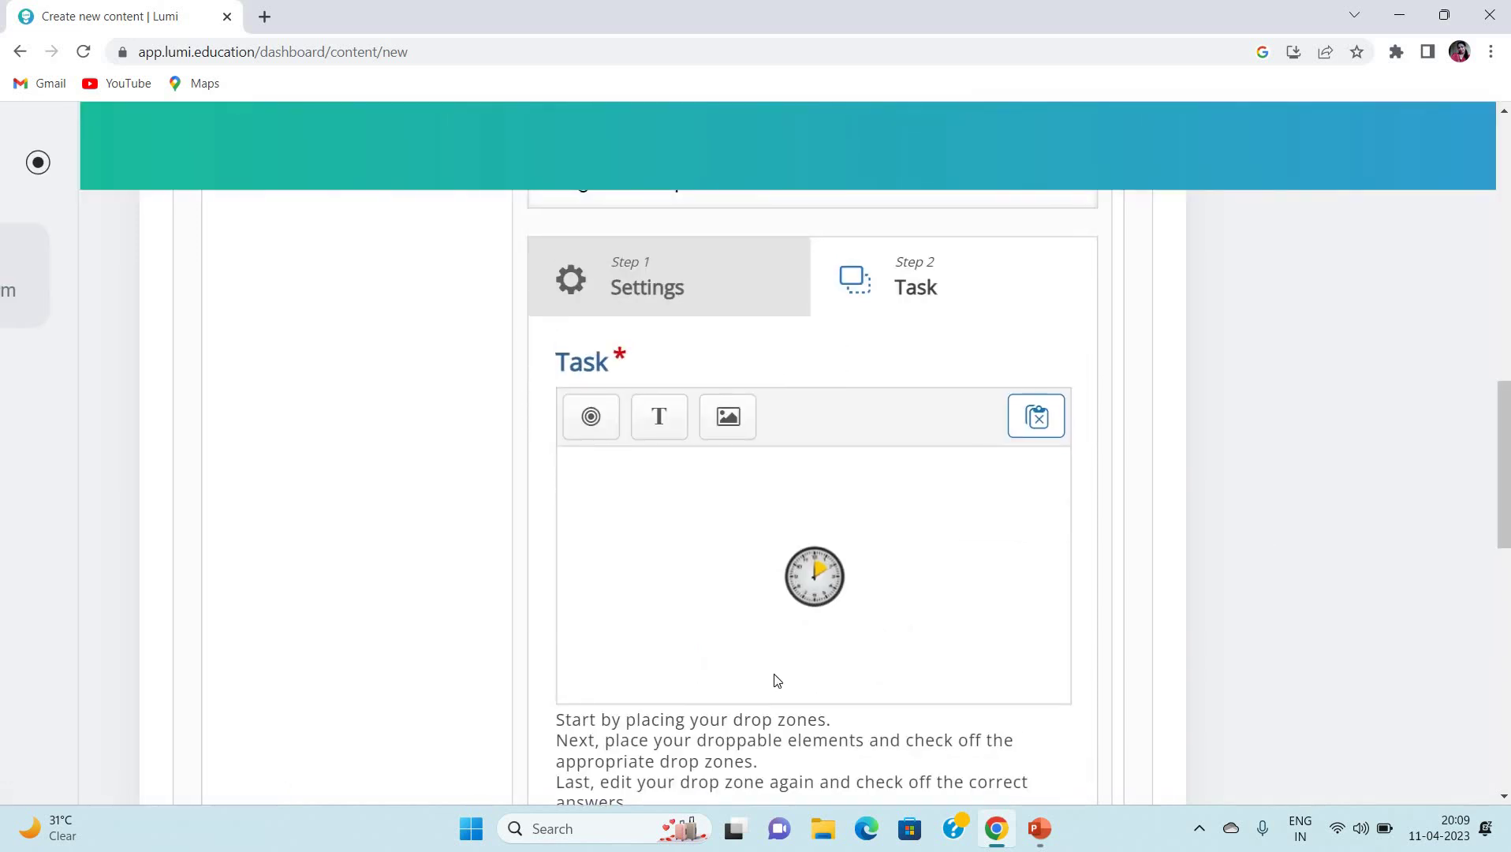
{"action": "left_click", "coordinate": [815, 576]}
{"action": "left_click_drag", "start_coordinate": [815, 576], "coordinate": [592, 503]}
{"action": "left_click", "coordinate": [713, 498]}
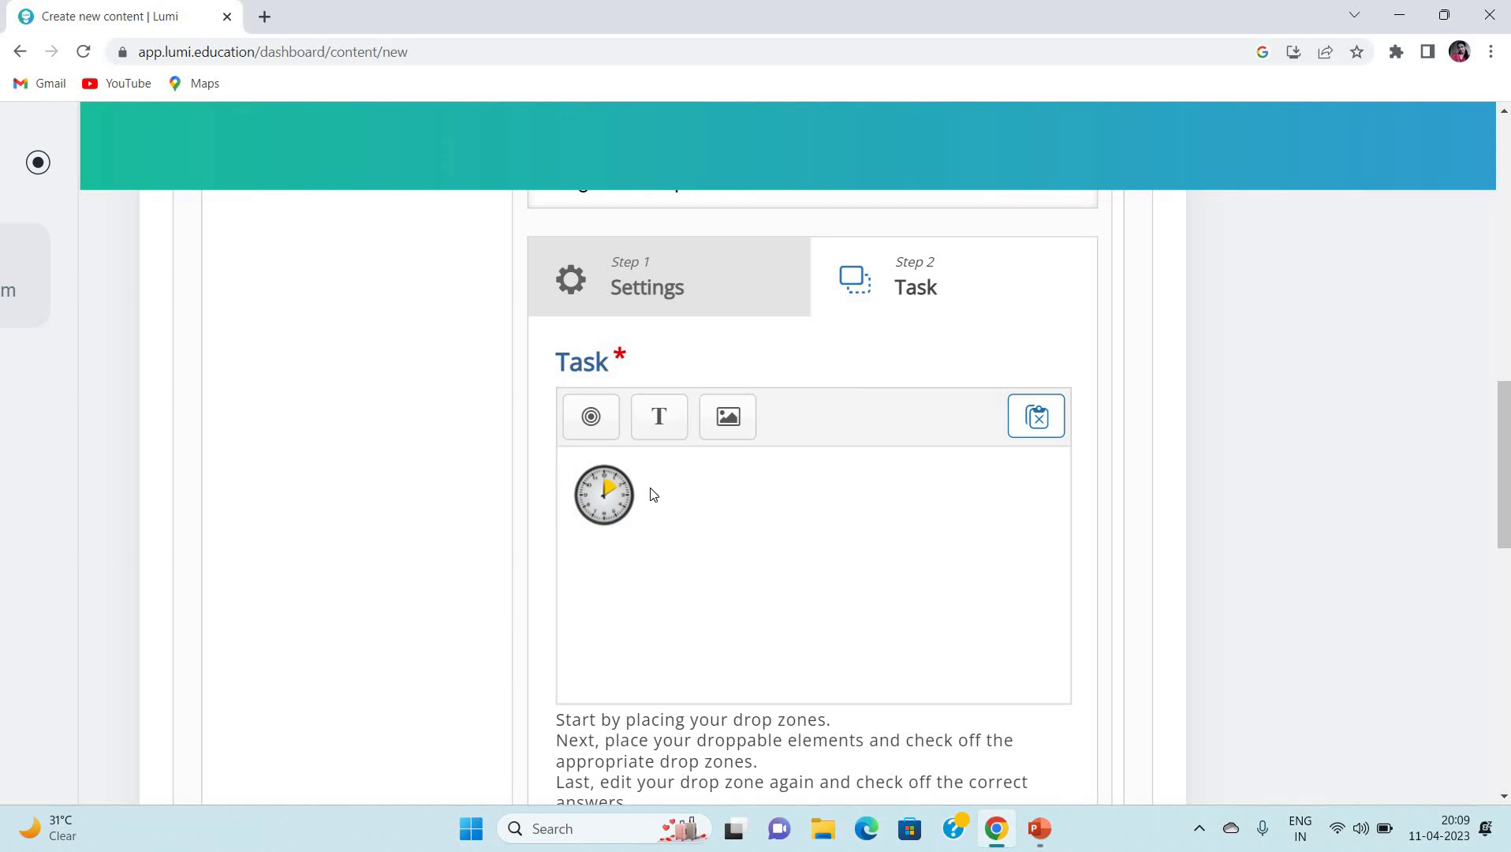
- Add a second image element to the task area using Watch2-removebg-preview.png from the Downloads folder
{"action": "left_click", "coordinate": [730, 419]}
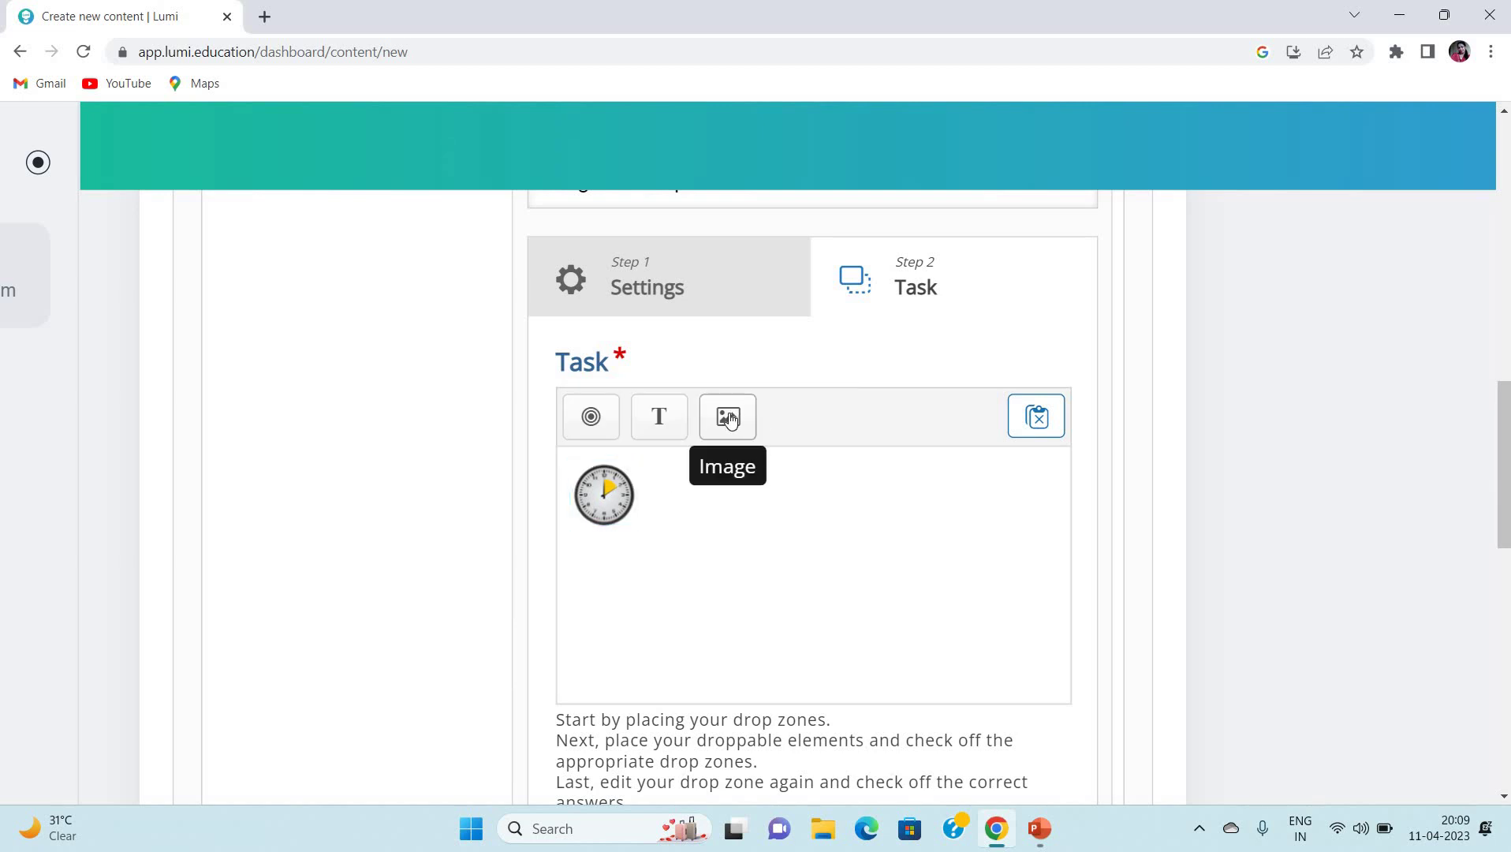
{"action": "left_click", "coordinate": [654, 467]}
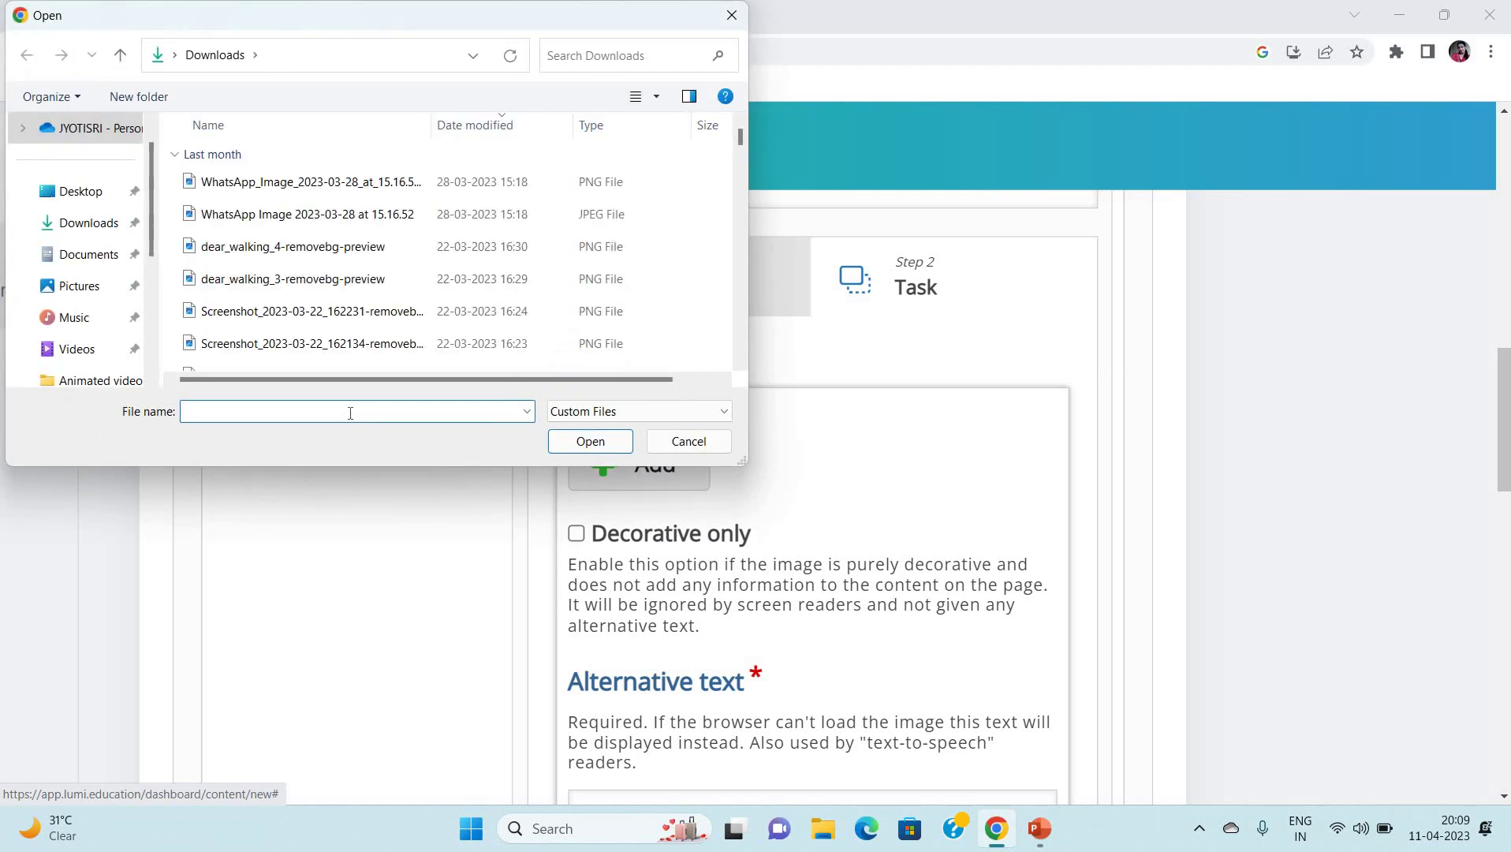
{"action": "type", "text": "w"}
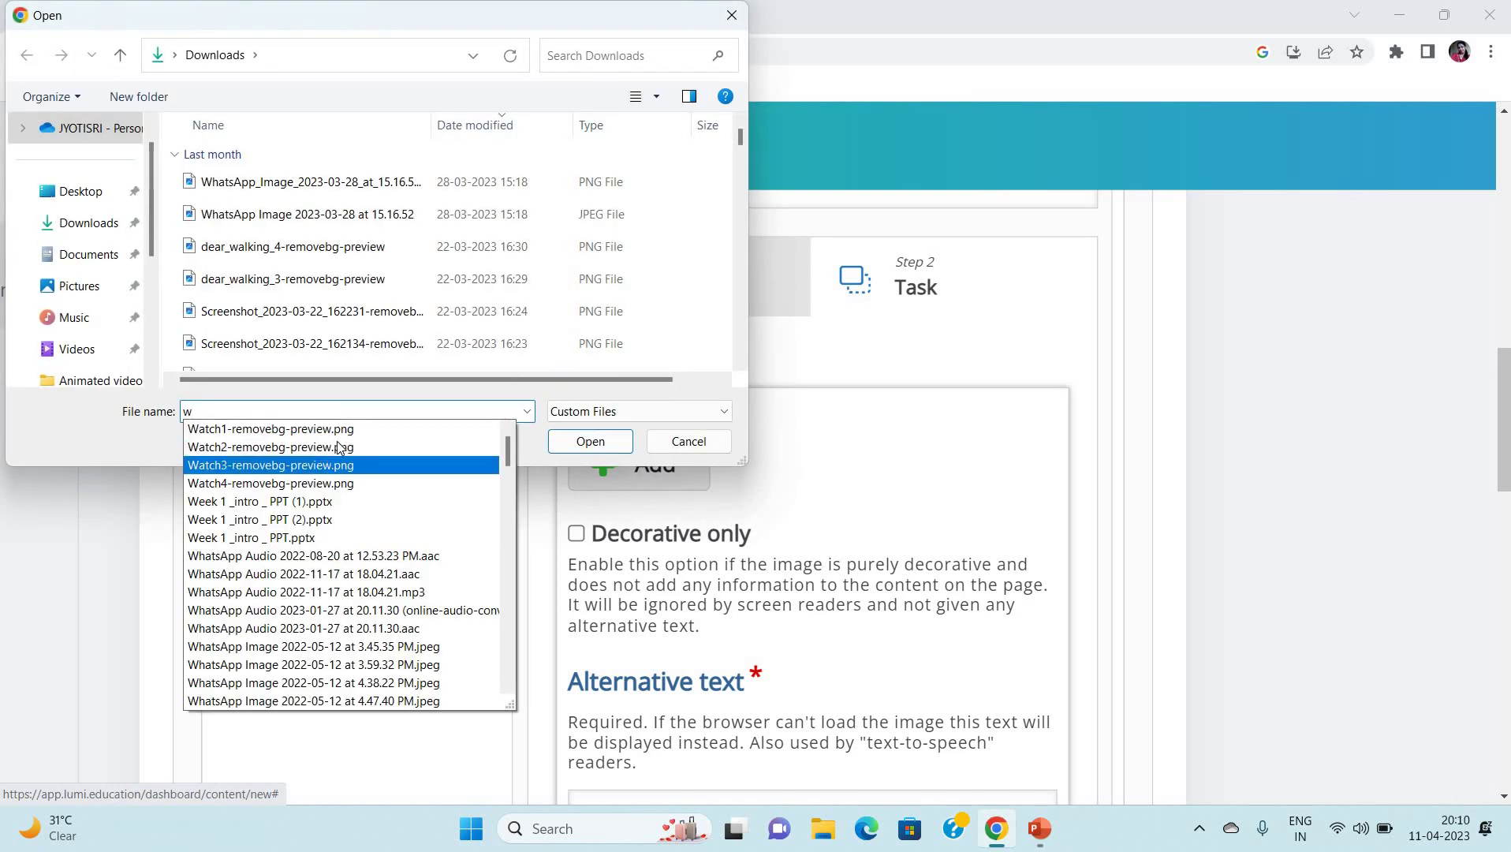
{"action": "left_click", "coordinate": [338, 446]}
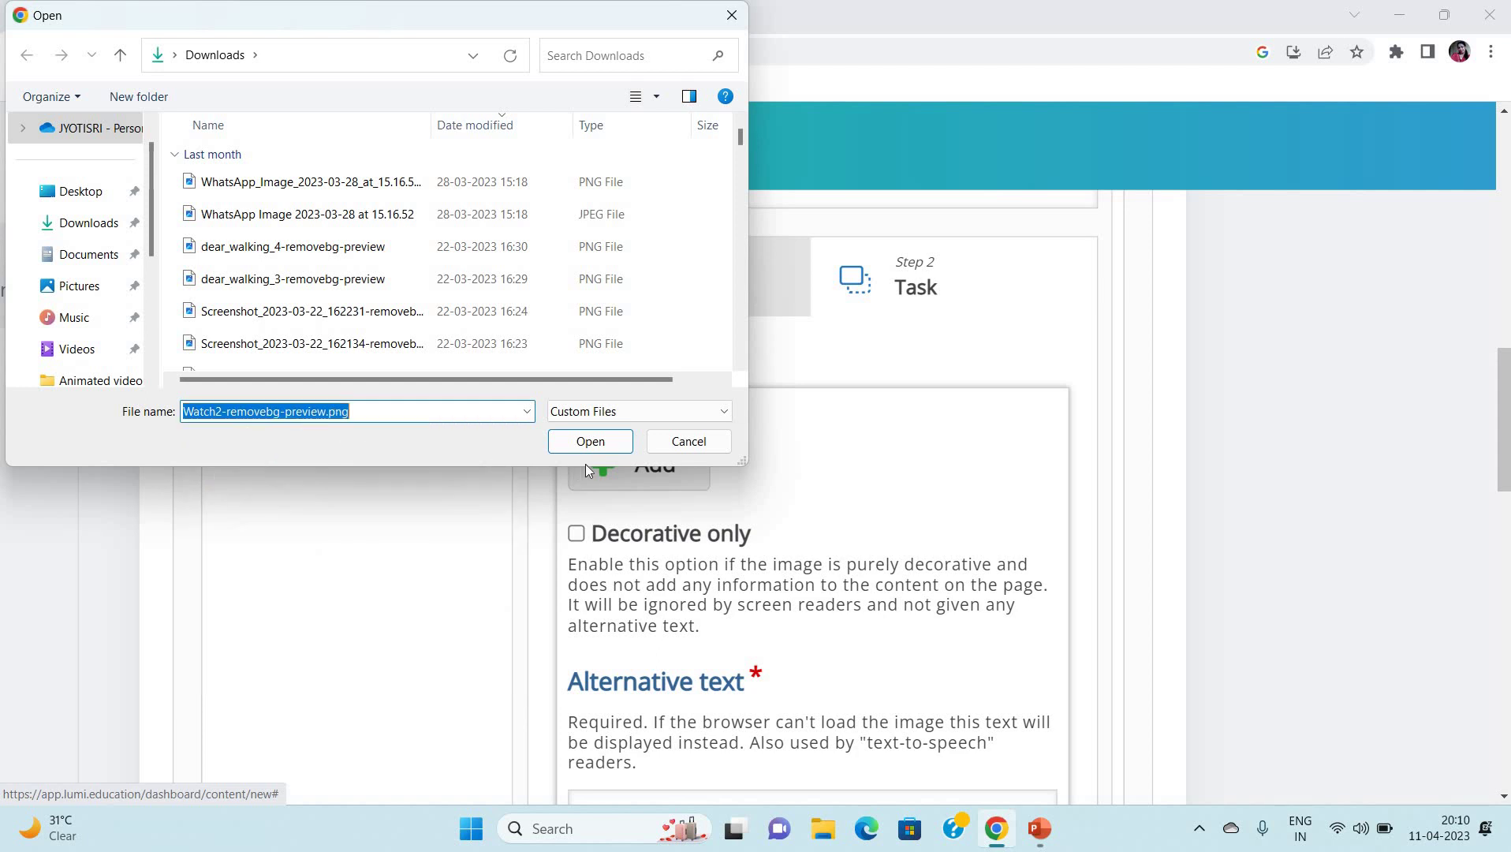
{"action": "left_click", "coordinate": [618, 444]}
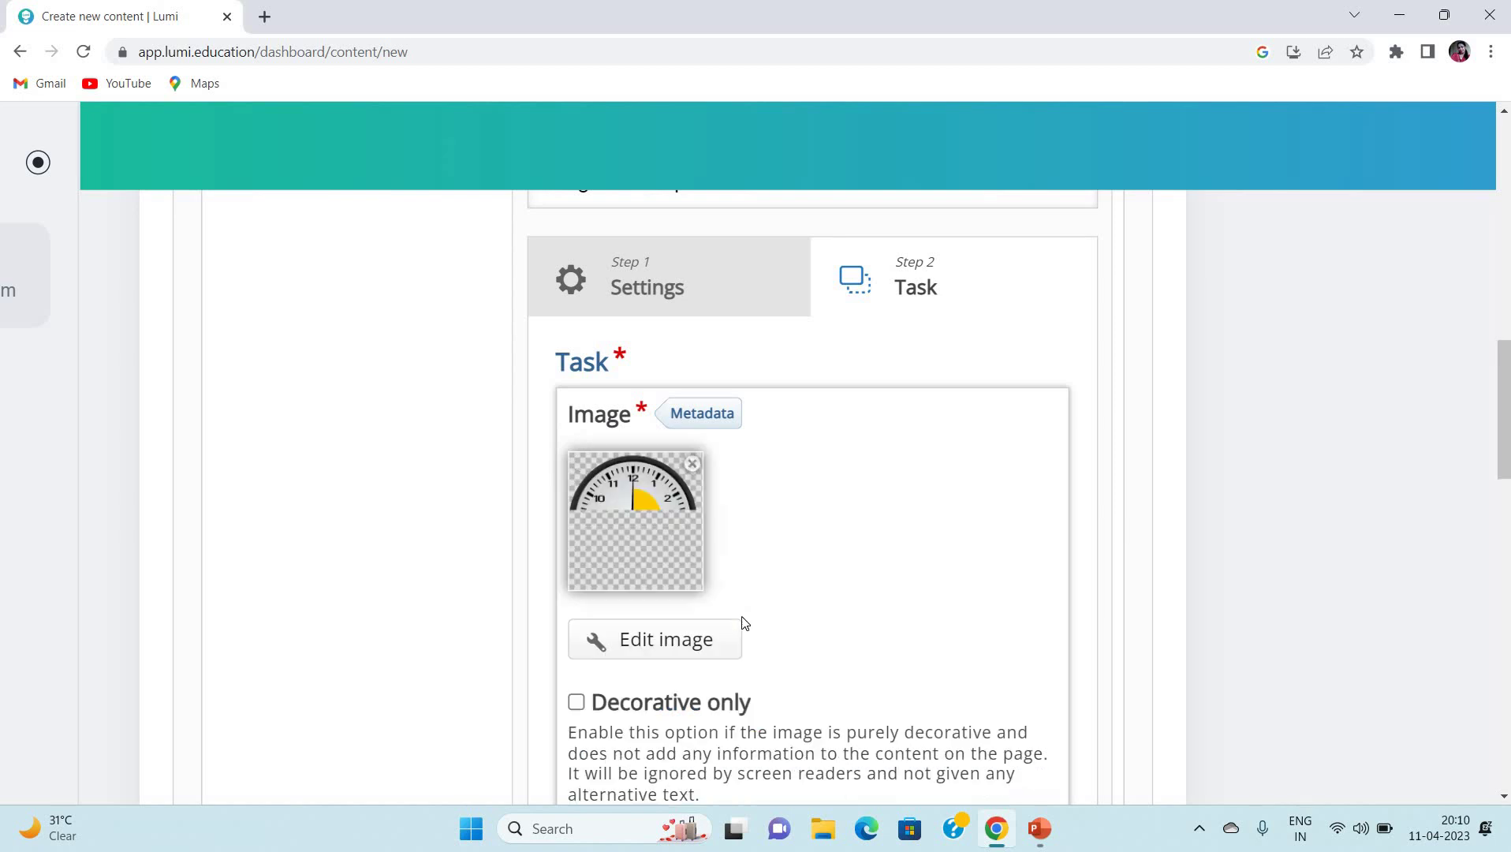
- Mark the second clock image as decorative only and finish the element
{"action": "left_click", "coordinate": [575, 703]}
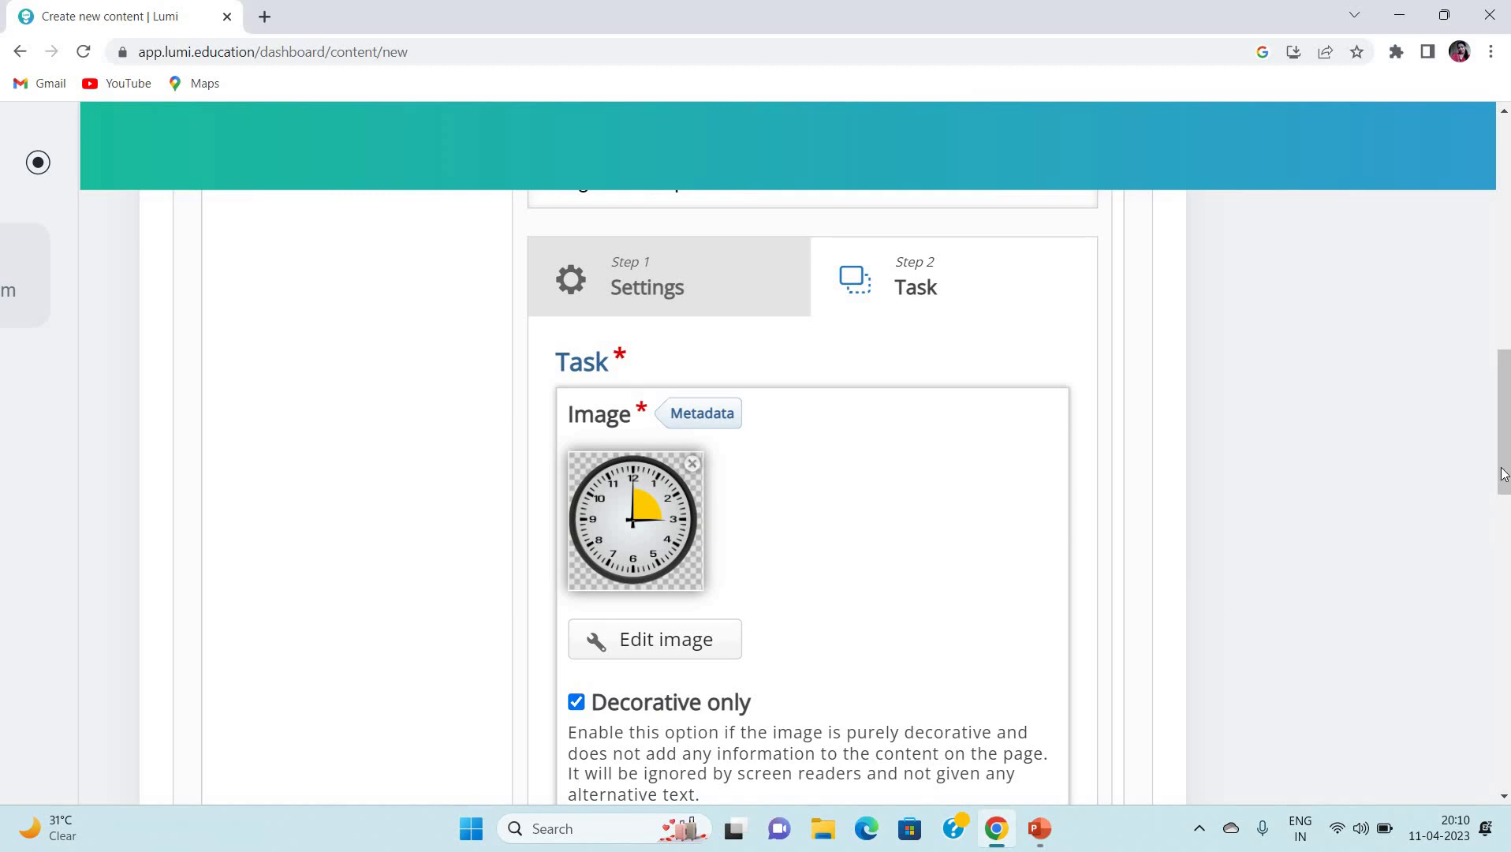
{"action": "left_click_drag", "start_coordinate": [1504, 474], "coordinate": [954, 584]}
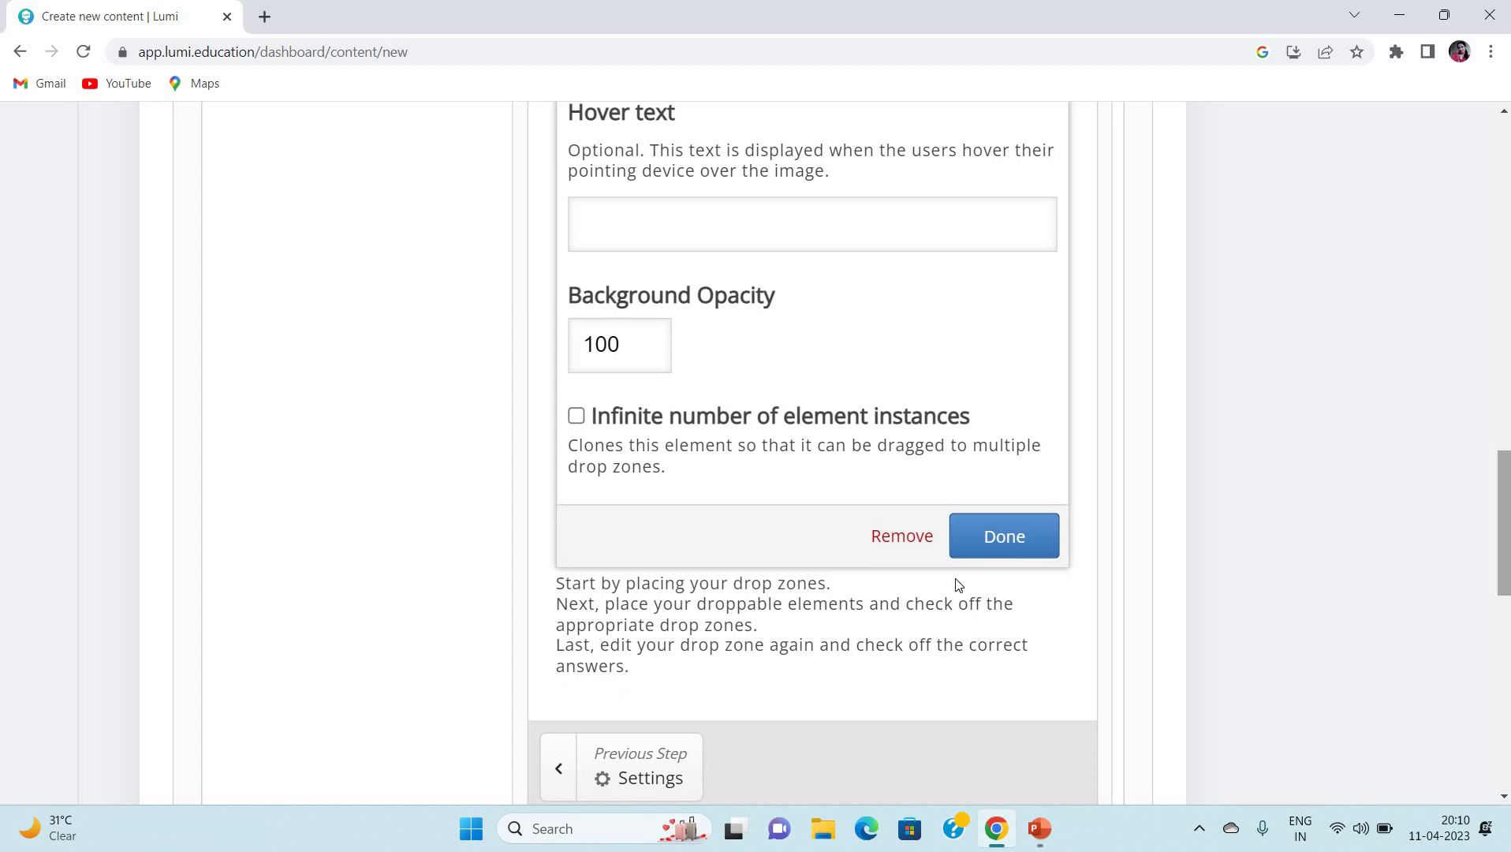
{"action": "left_click", "coordinate": [1000, 534]}
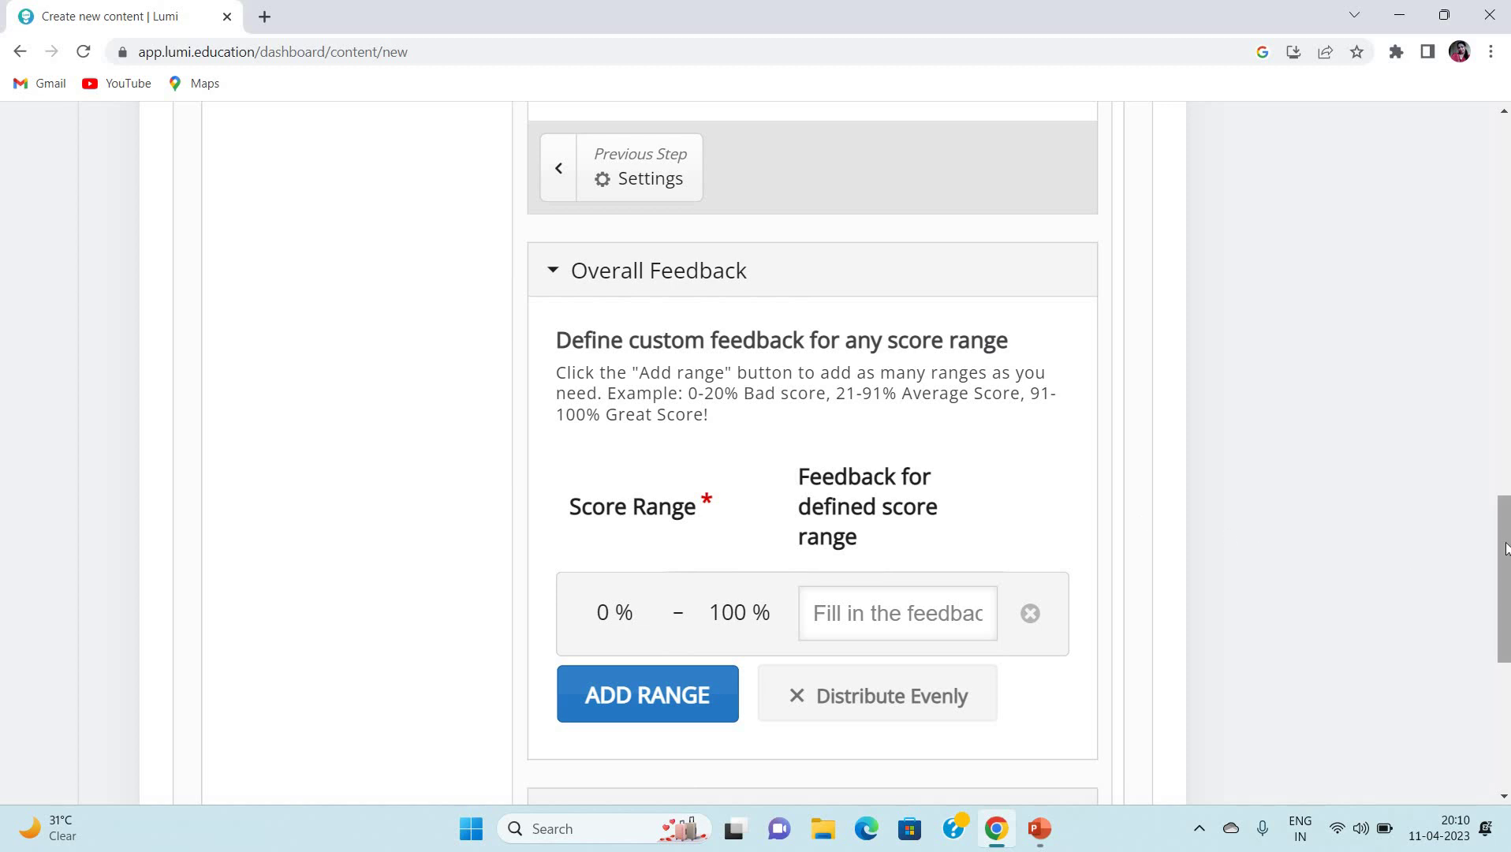
- Move the second clock image directly below the first one in the task area
{"action": "scroll", "coordinate": [1506, 549], "scroll_direction": "down", "scroll_amount": 3}
{"action": "scroll", "coordinate": [1501, 537], "scroll_direction": "up", "scroll_amount": 2}
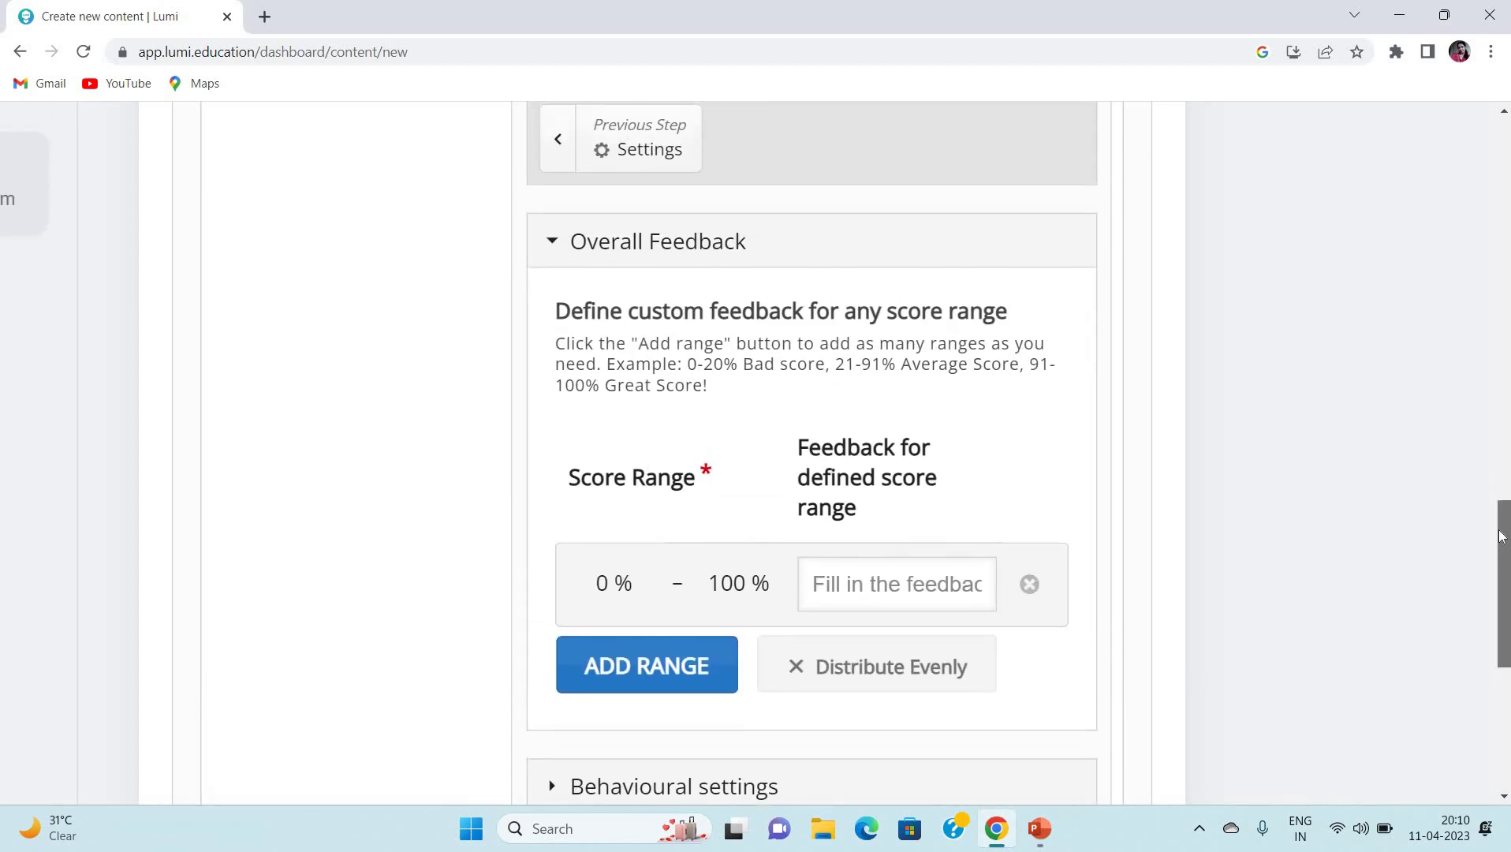
{"action": "scroll", "coordinate": [1501, 537], "scroll_direction": "up", "scroll_amount": 8}
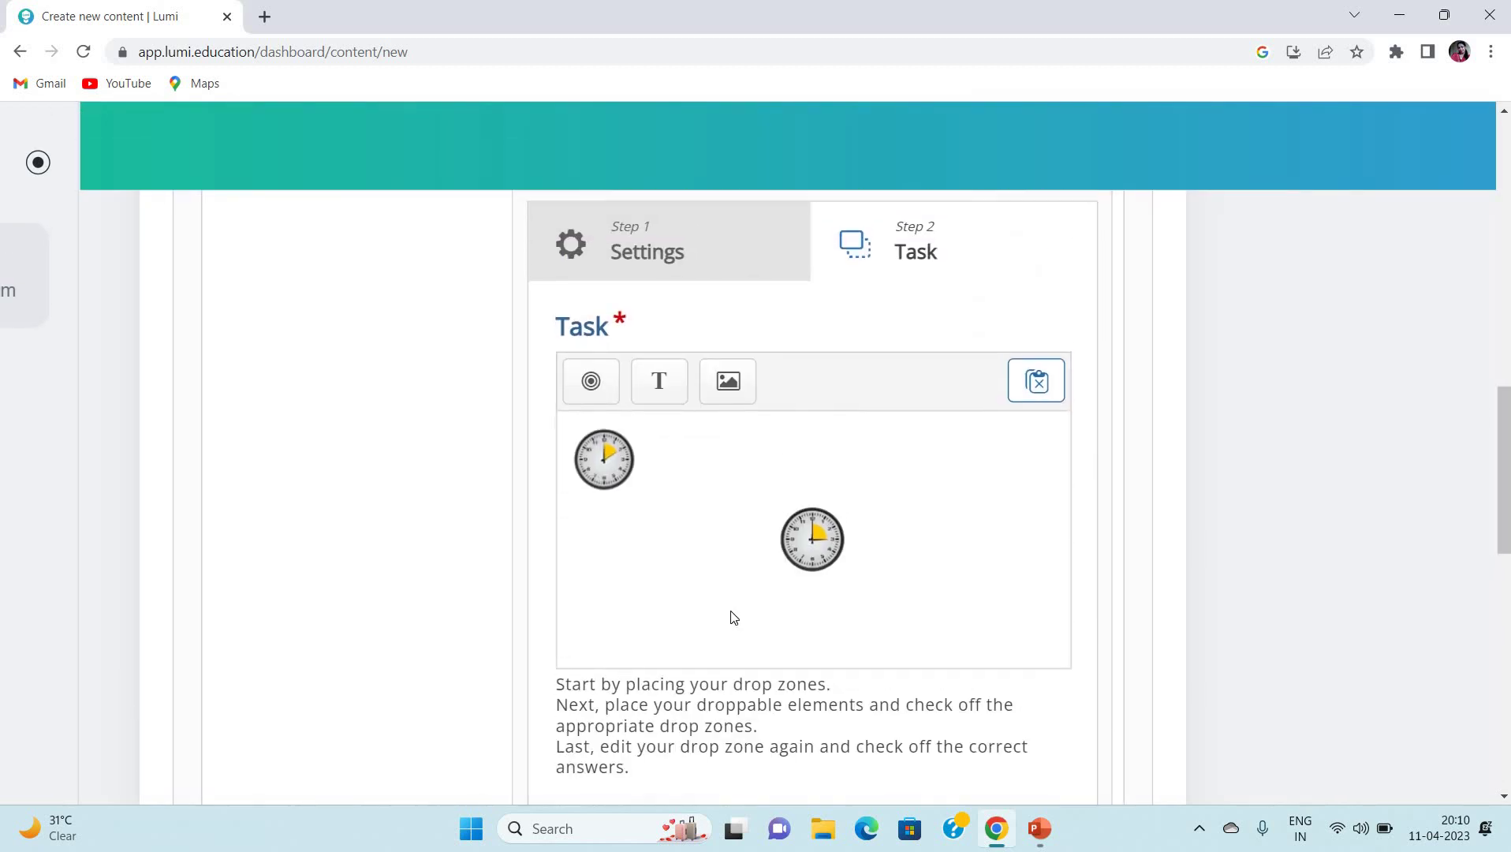
{"action": "left_click", "coordinate": [808, 527]}
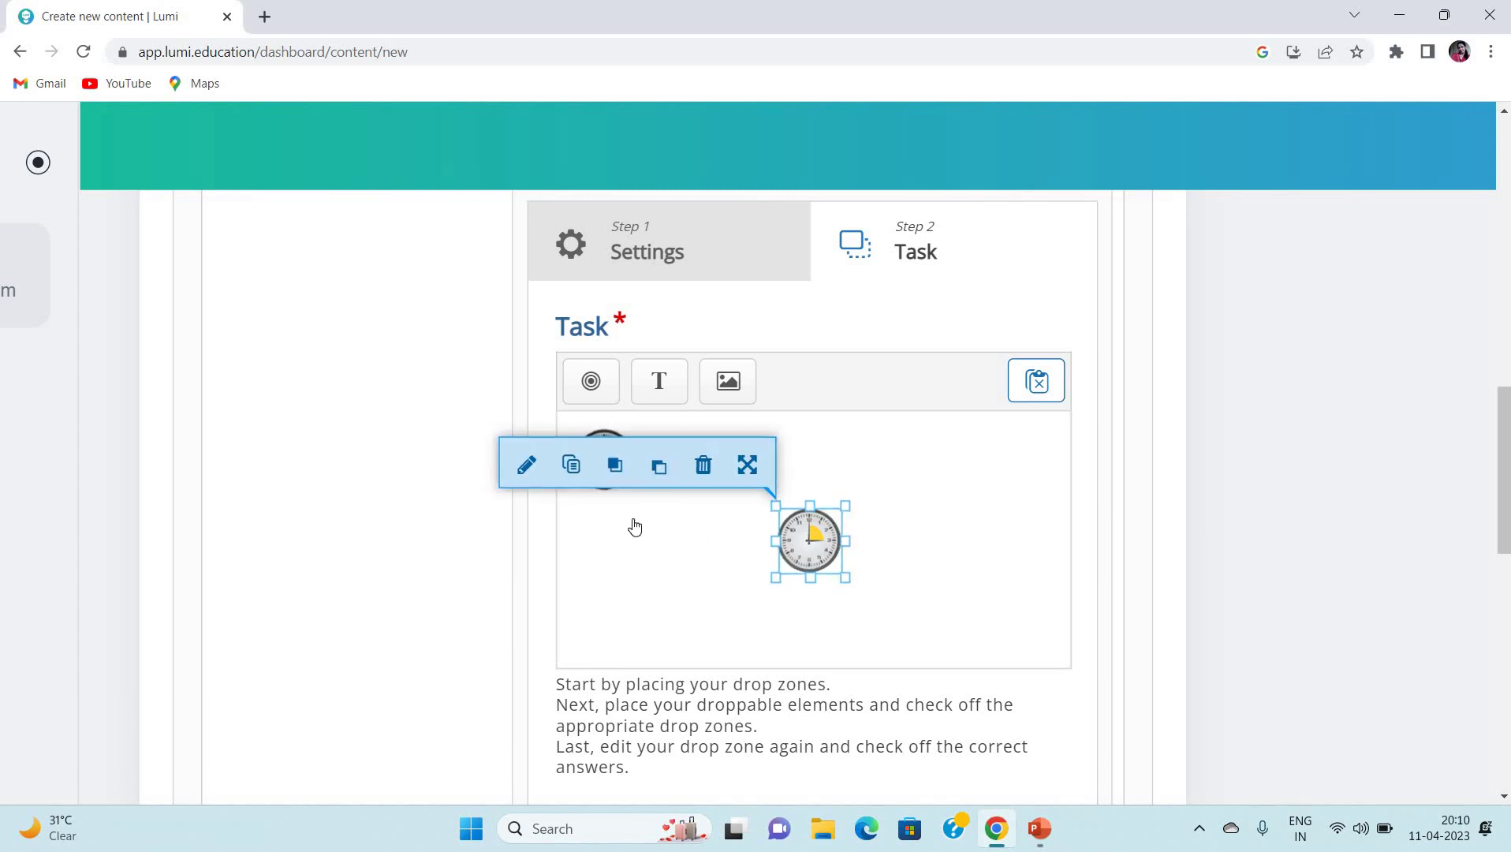
{"action": "left_click_drag", "start_coordinate": [635, 527], "coordinate": [602, 538]}
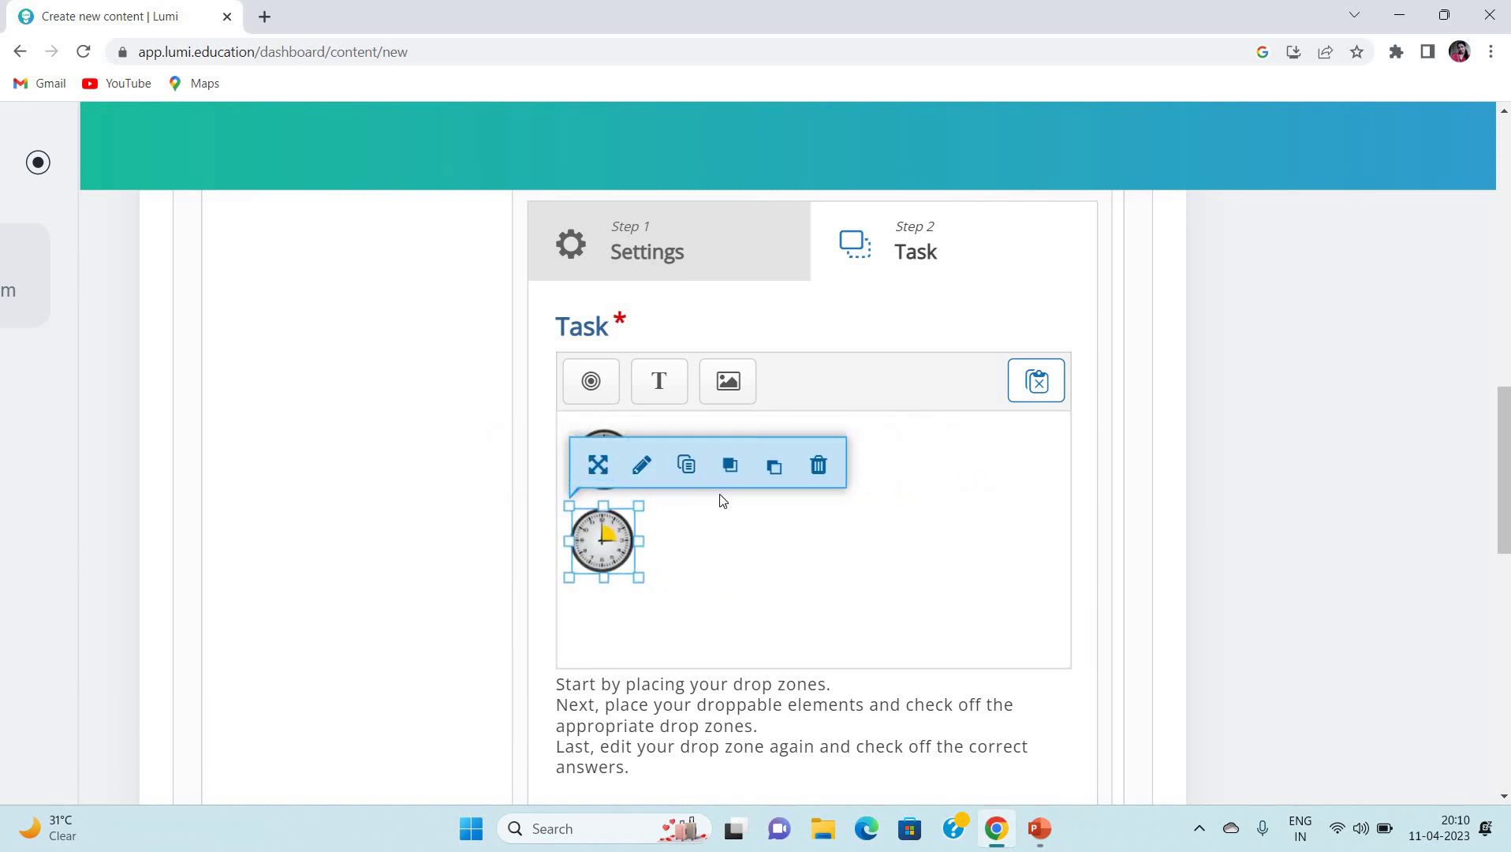
{"action": "left_click", "coordinate": [720, 527]}
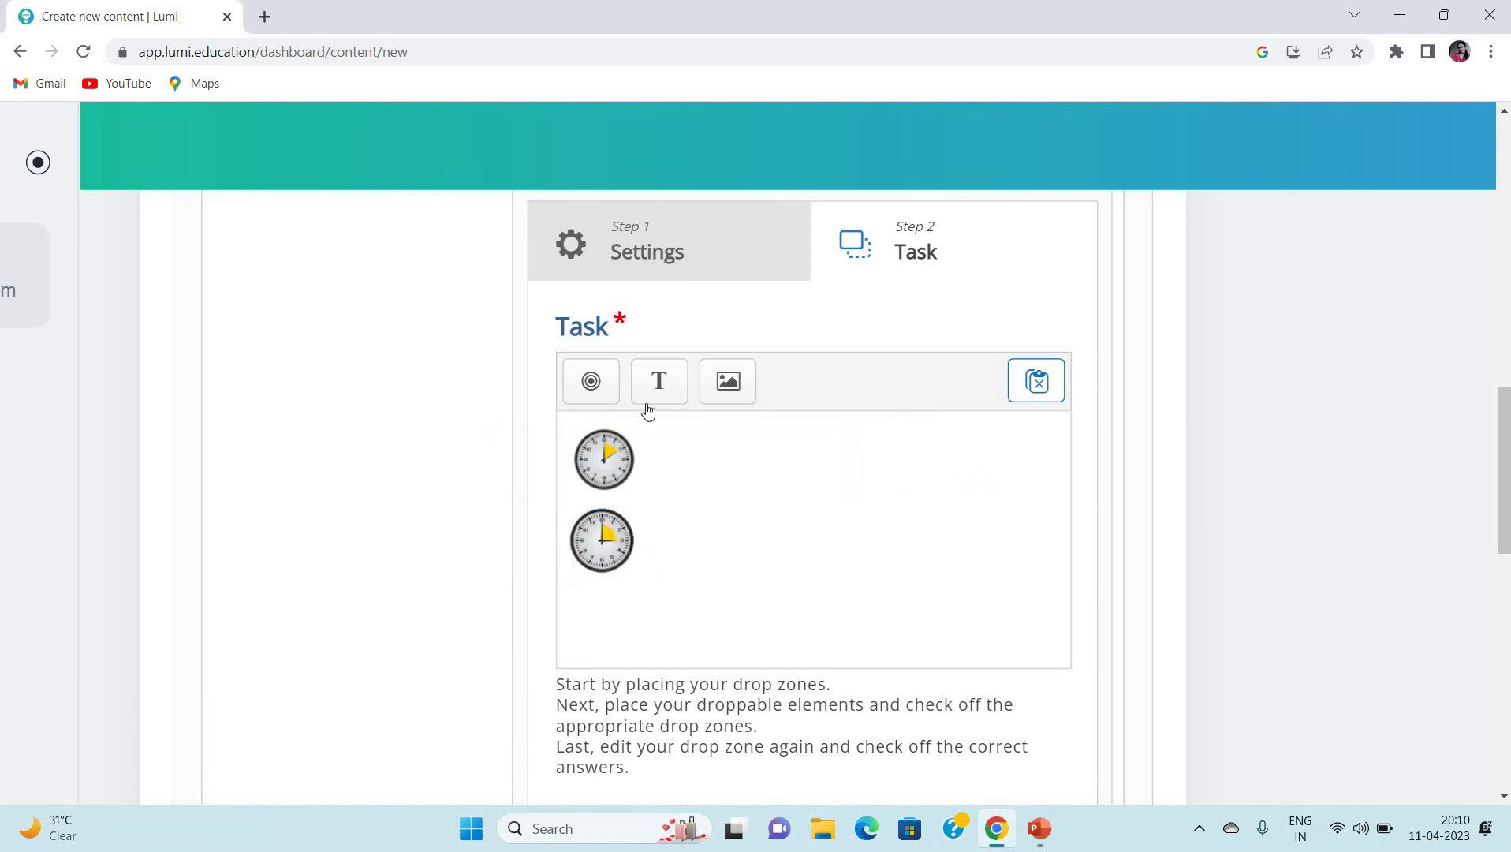
- Add a text element to the task area with the text "Acute angle"
{"action": "left_click", "coordinate": [662, 401]}
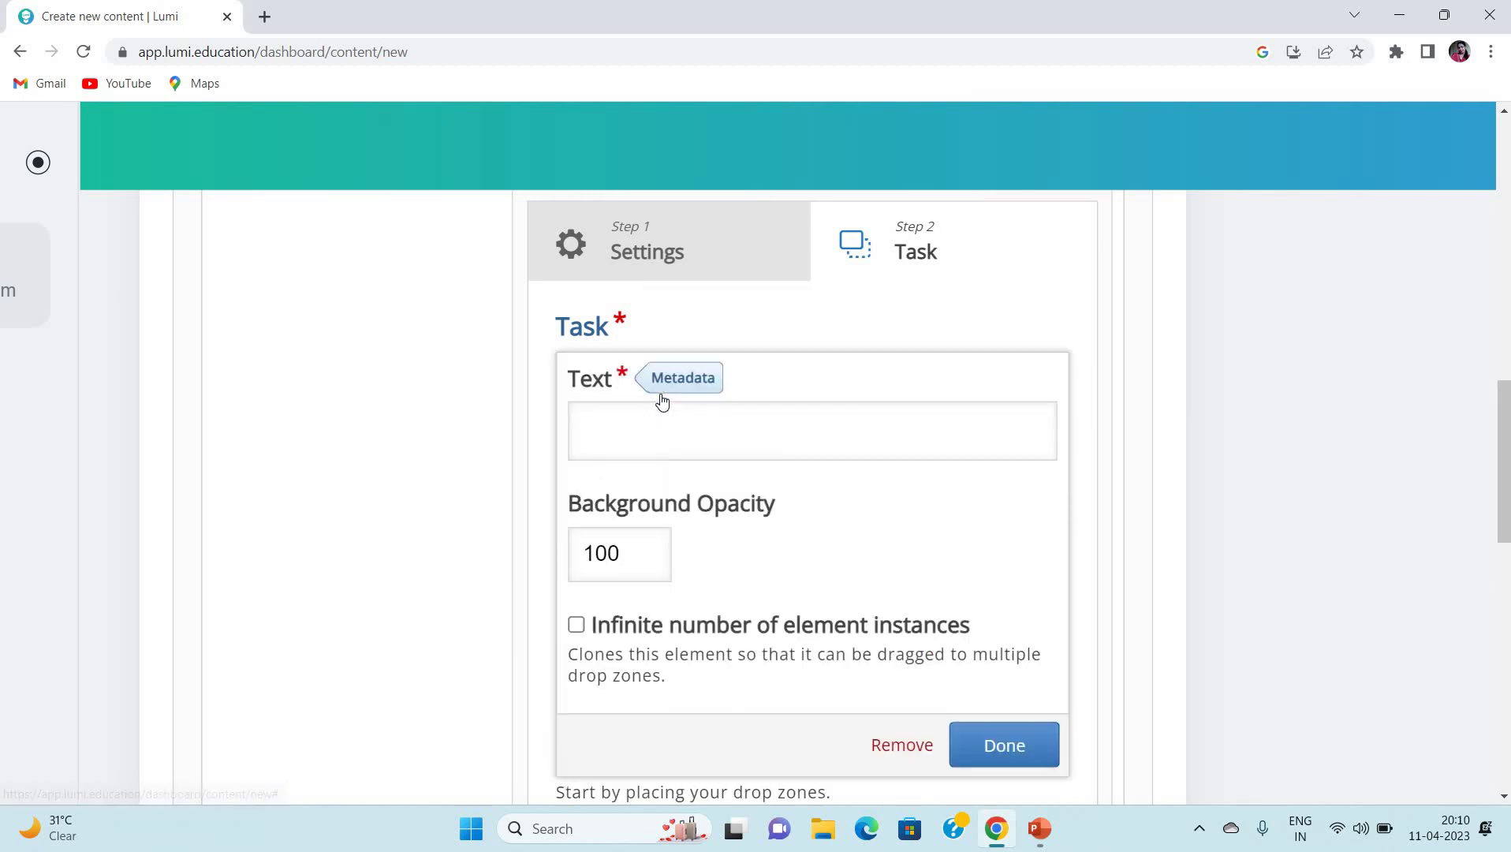
{"action": "left_click", "coordinate": [639, 425]}
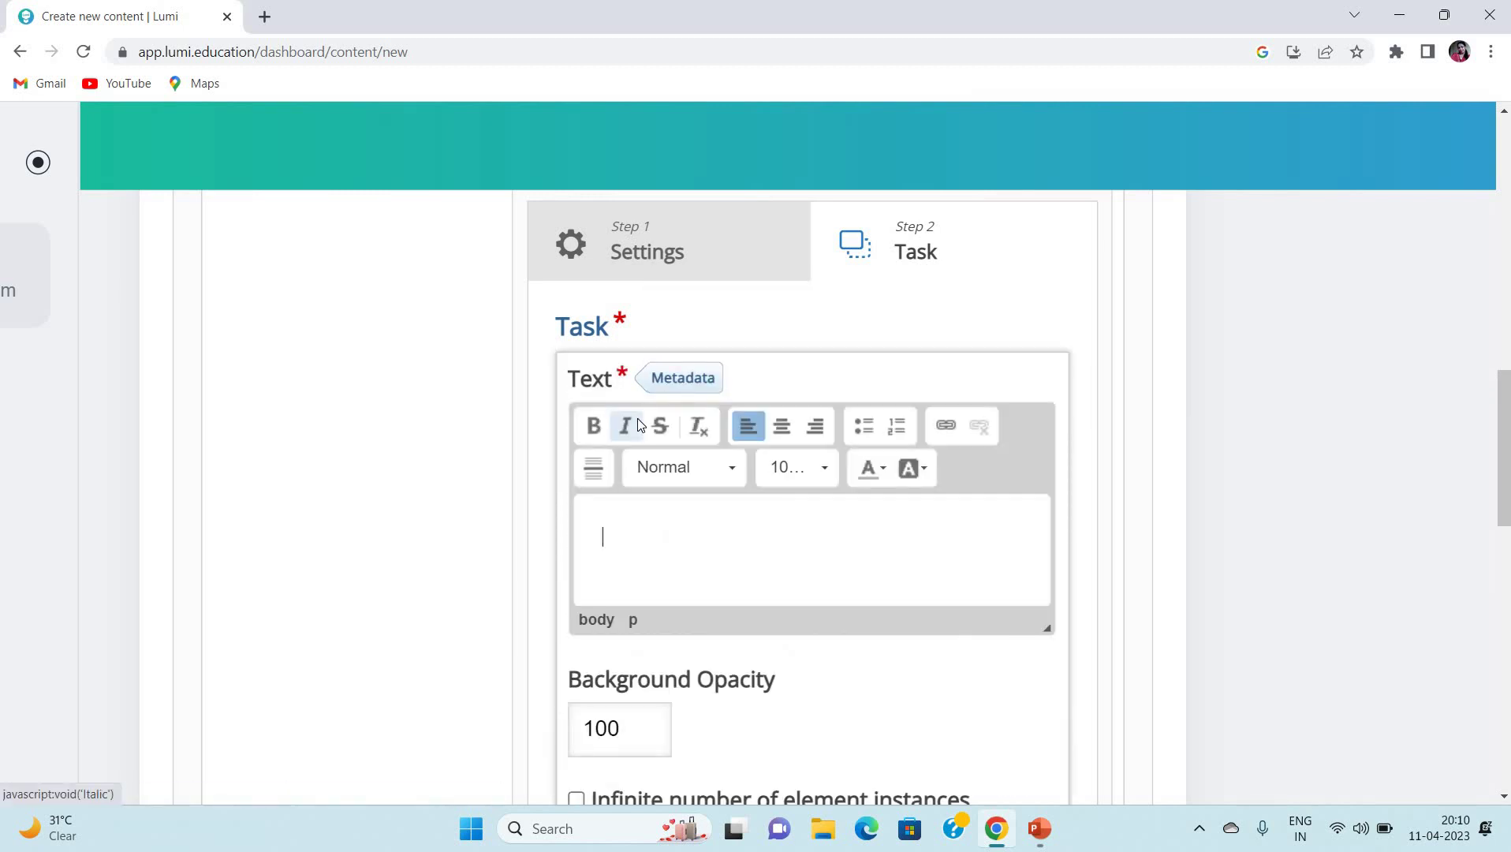
{"action": "type", "text": "Ad"}
{"action": "type", "text": "ute"}
{"action": "type", "text": " an"}
{"action": "type", "text": "gle"}
- Format the "Acute angle" text as Heading 2 and make it bold
{"action": "left_click", "coordinate": [740, 467]}
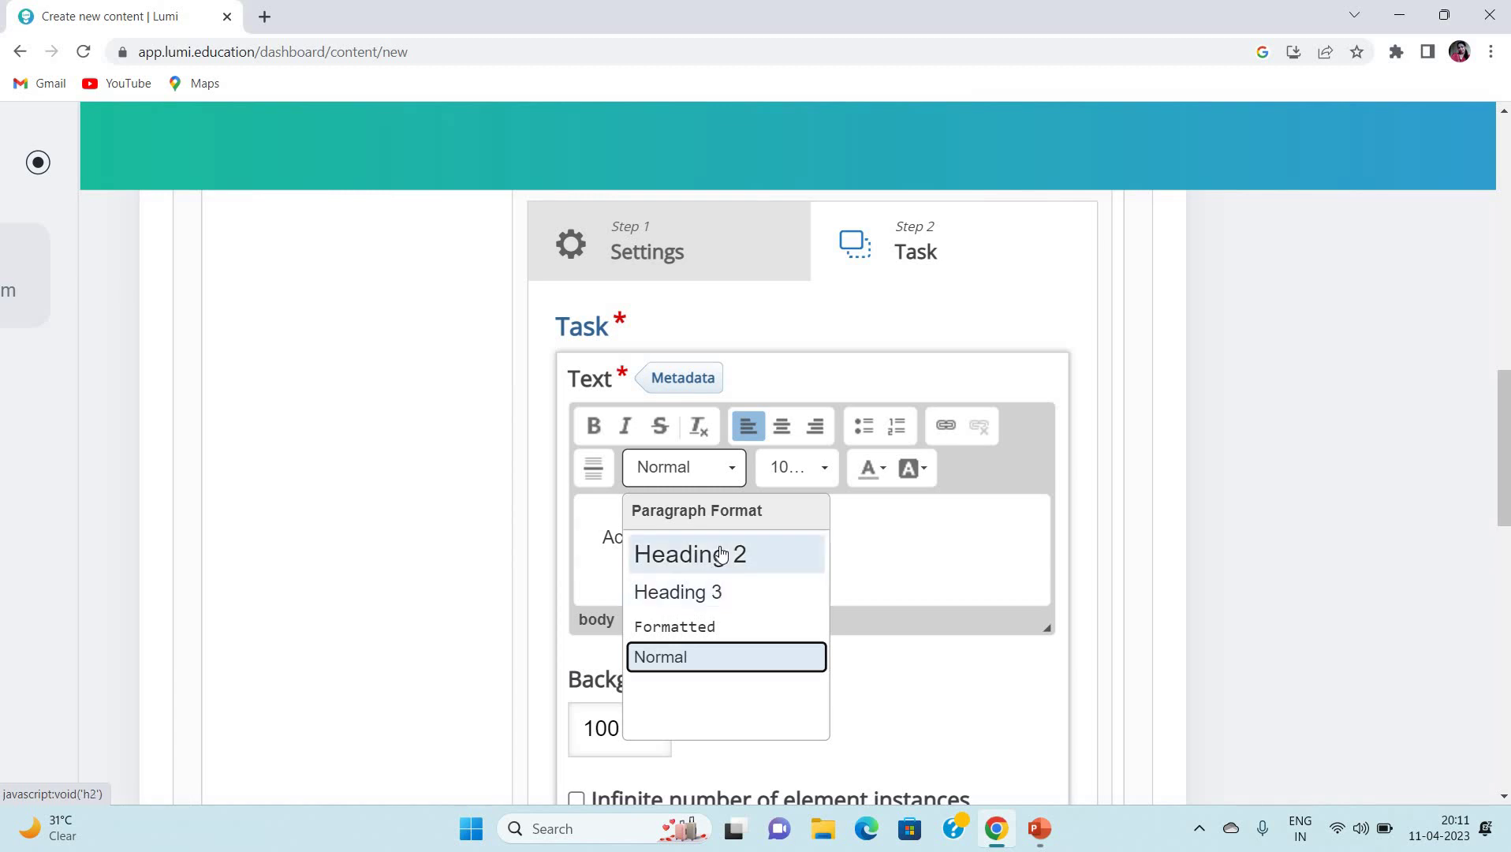
{"action": "left_click", "coordinate": [719, 552]}
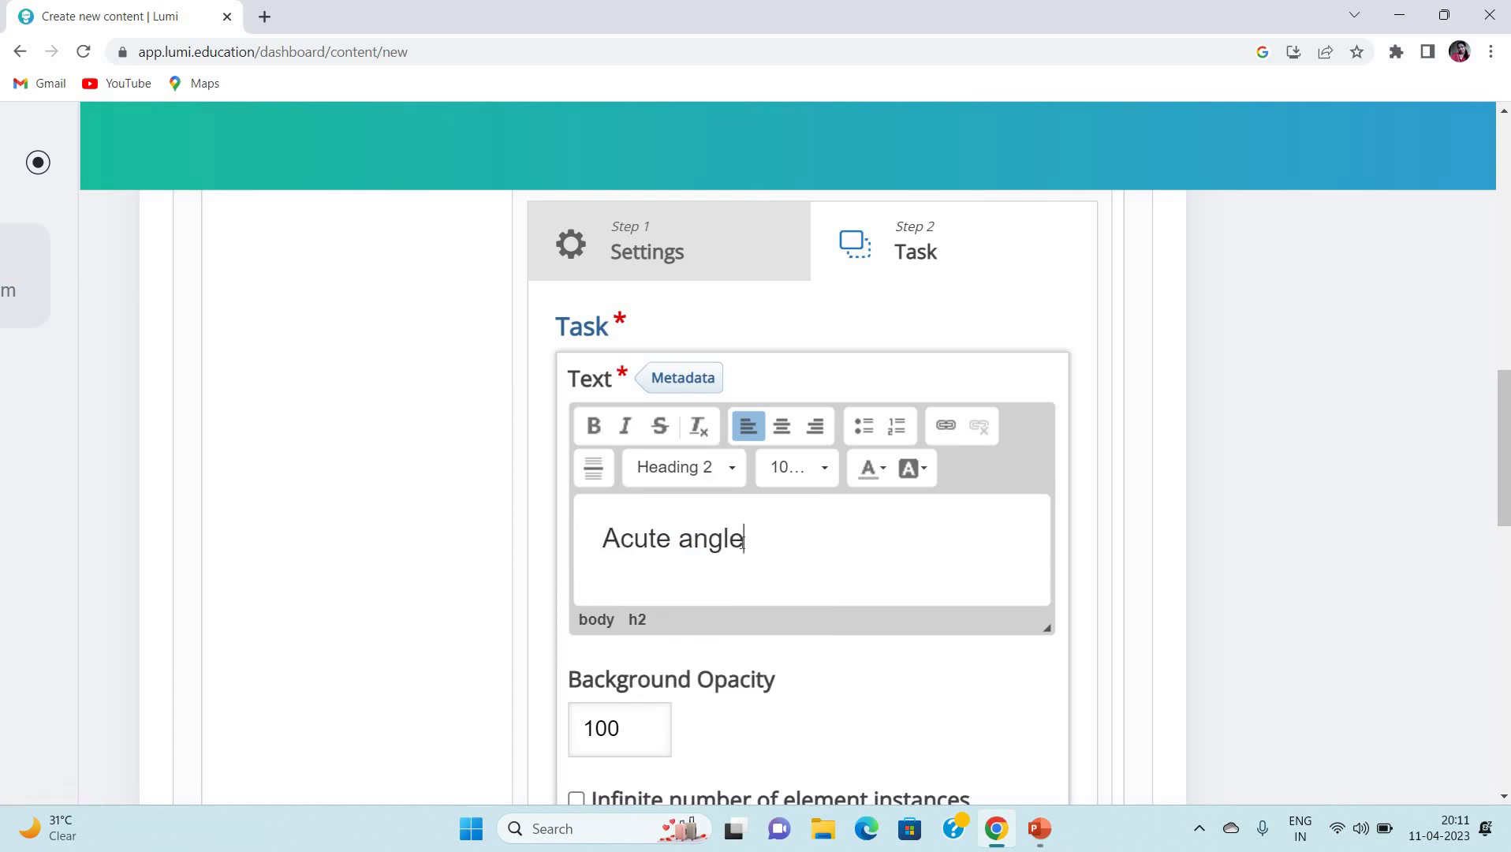
{"action": "triple_click", "coordinate": [603, 539]}
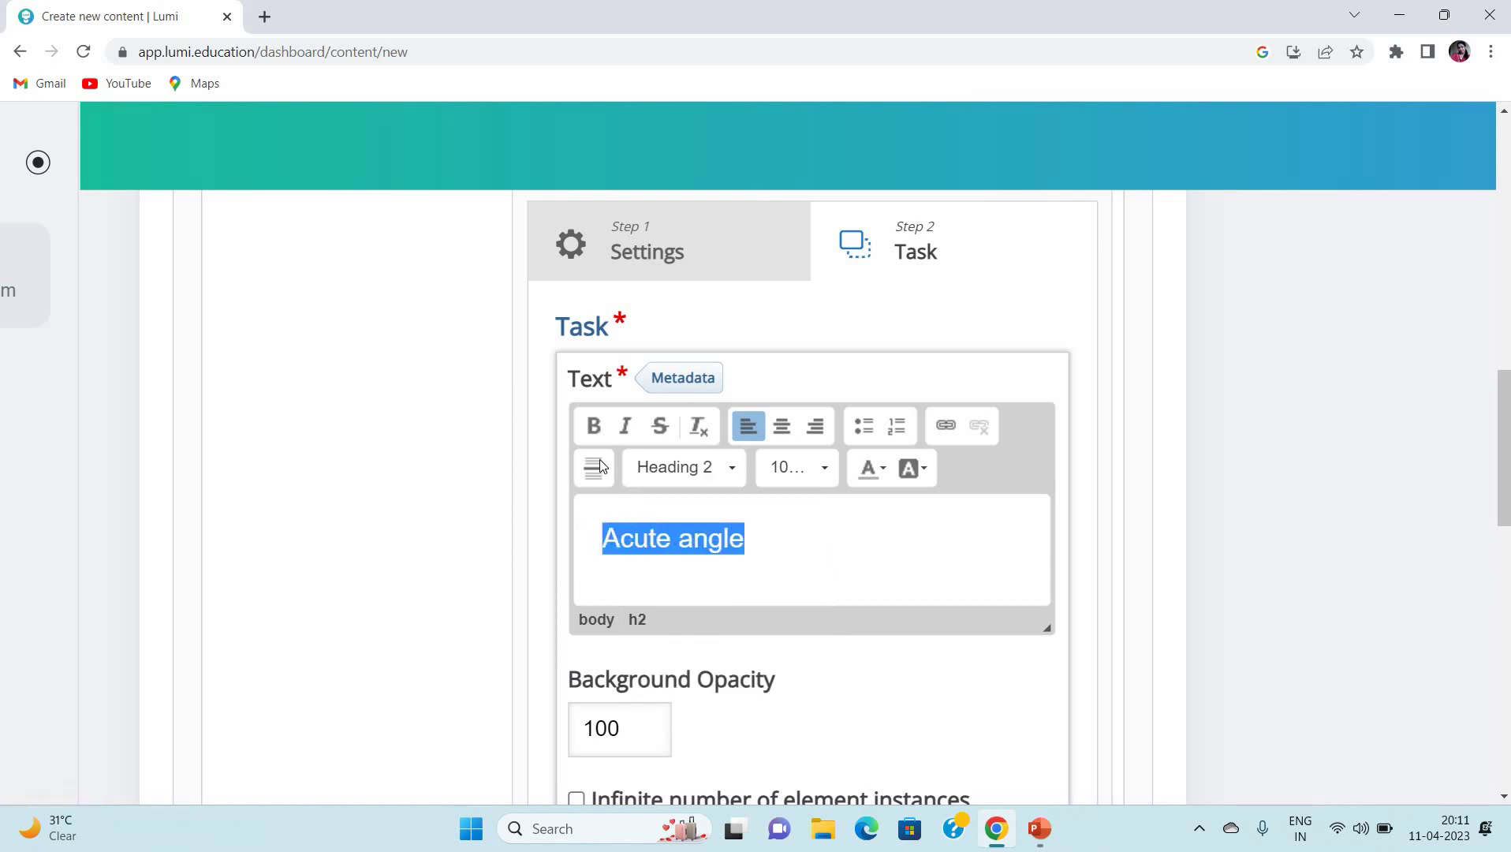
{"action": "left_click", "coordinate": [597, 423]}
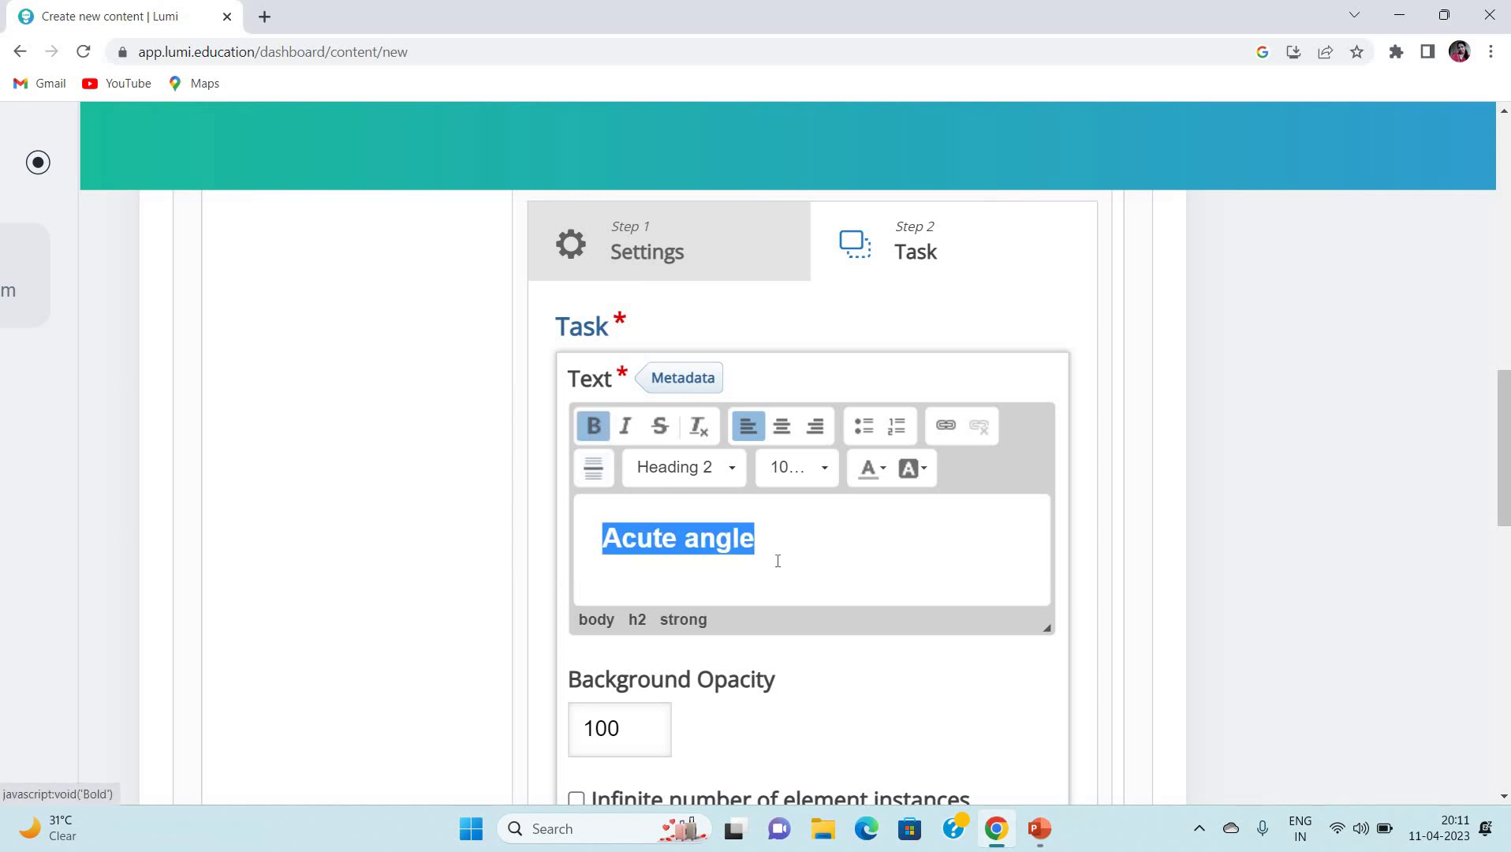
{"action": "left_click", "coordinate": [873, 541]}
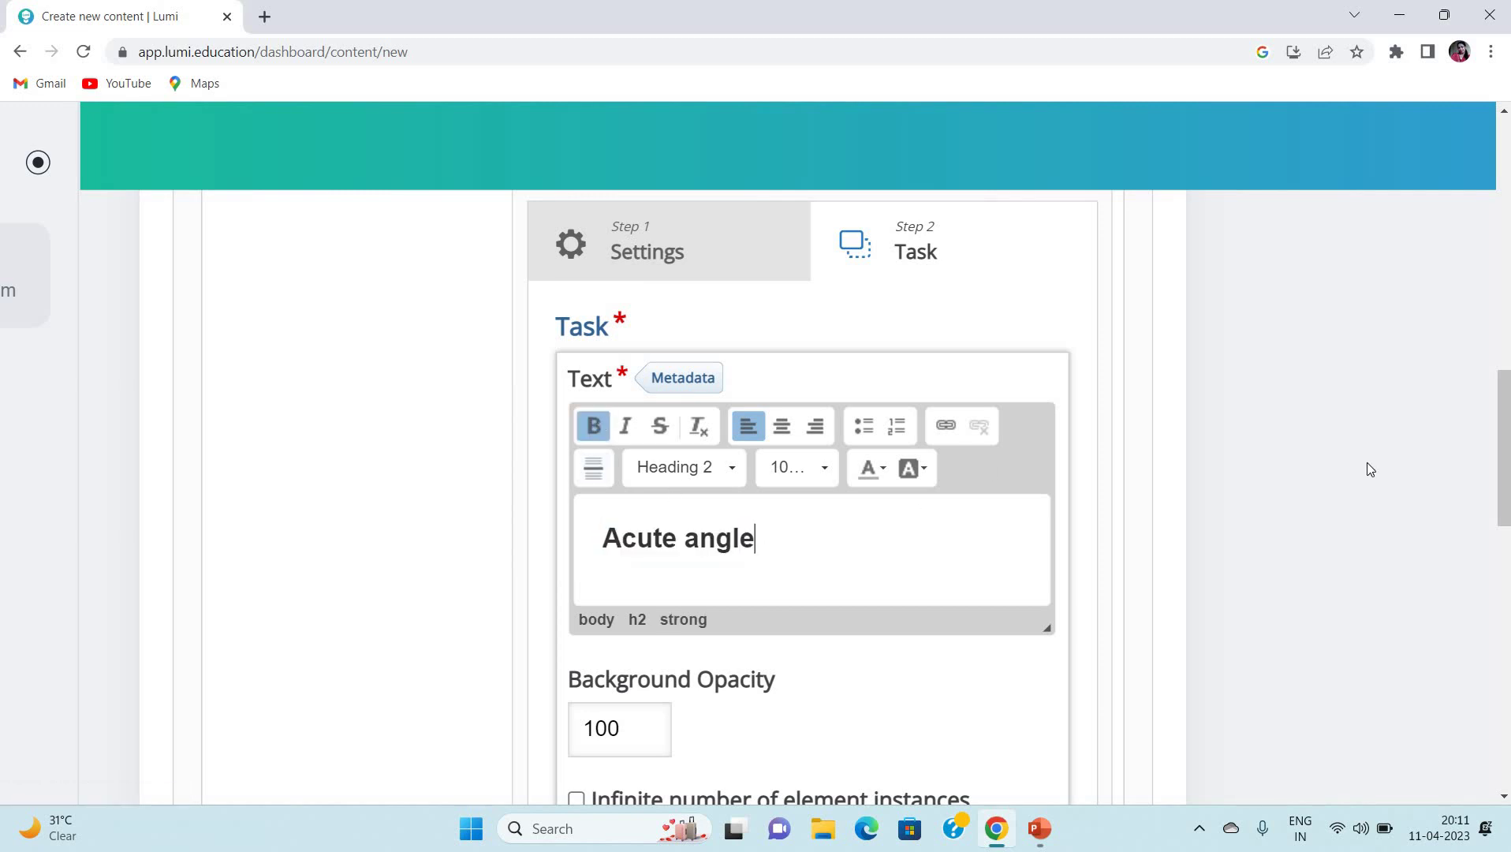
- Finish the "Acute angle" text element and move it up level with the first clock image in the task area
{"action": "left_click_drag", "start_coordinate": [1507, 468], "coordinate": [1507, 518]}
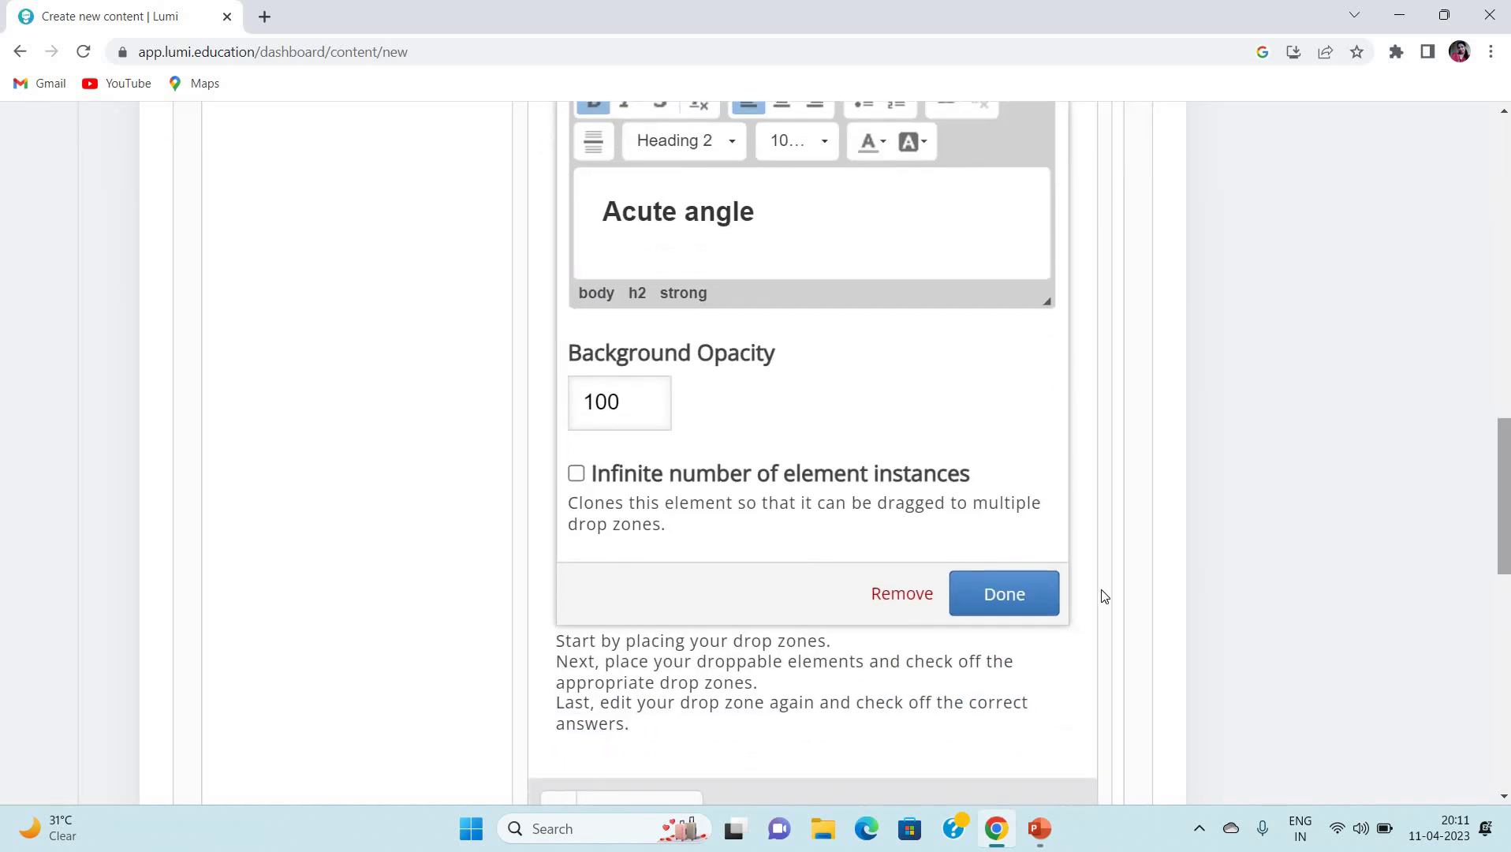
{"action": "left_click", "coordinate": [1036, 591]}
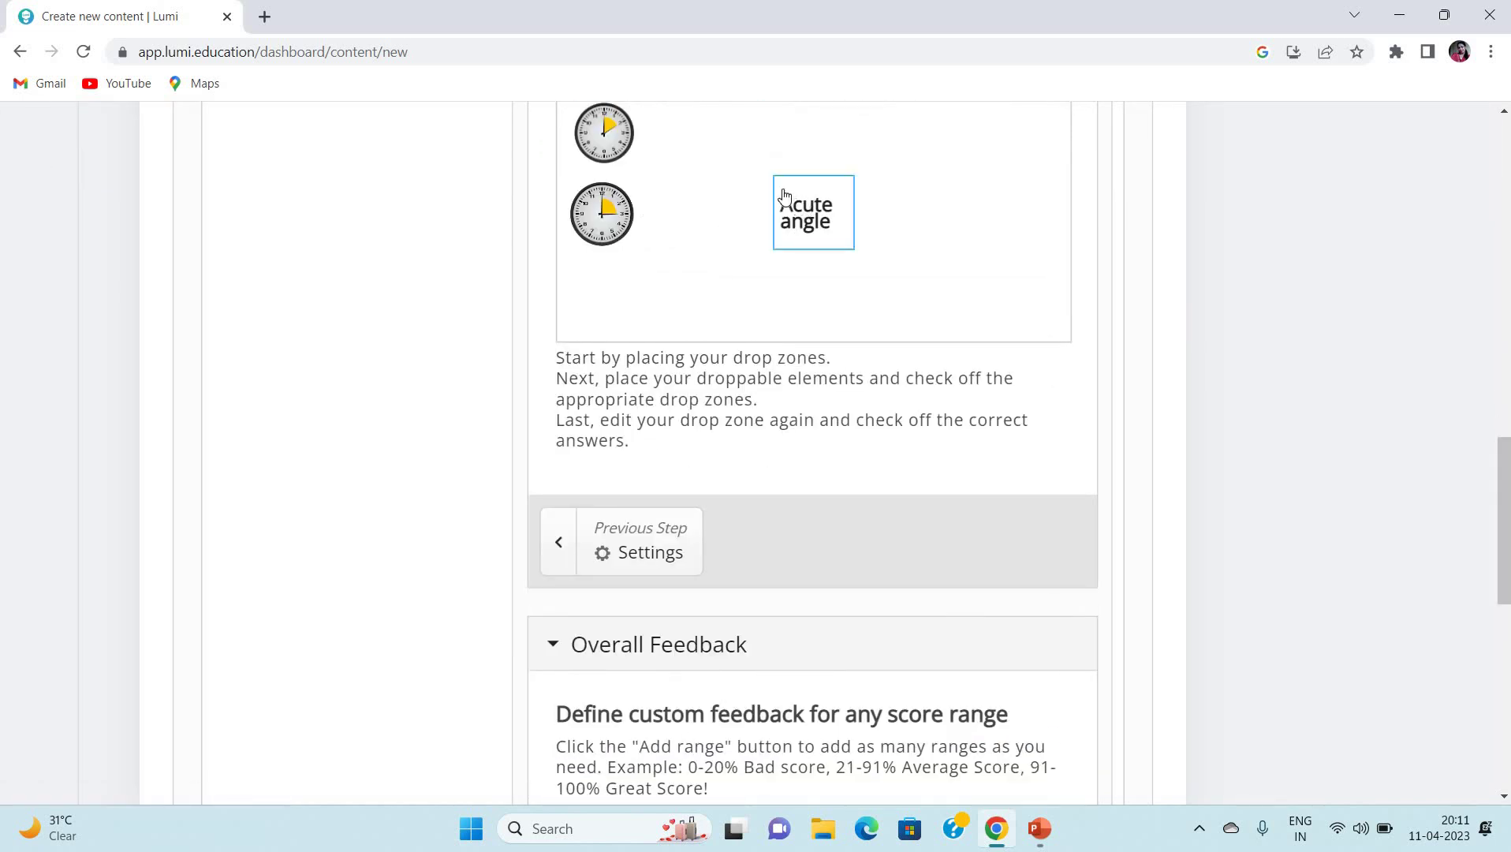
{"action": "left_click_drag", "start_coordinate": [784, 203], "coordinate": [791, 140]}
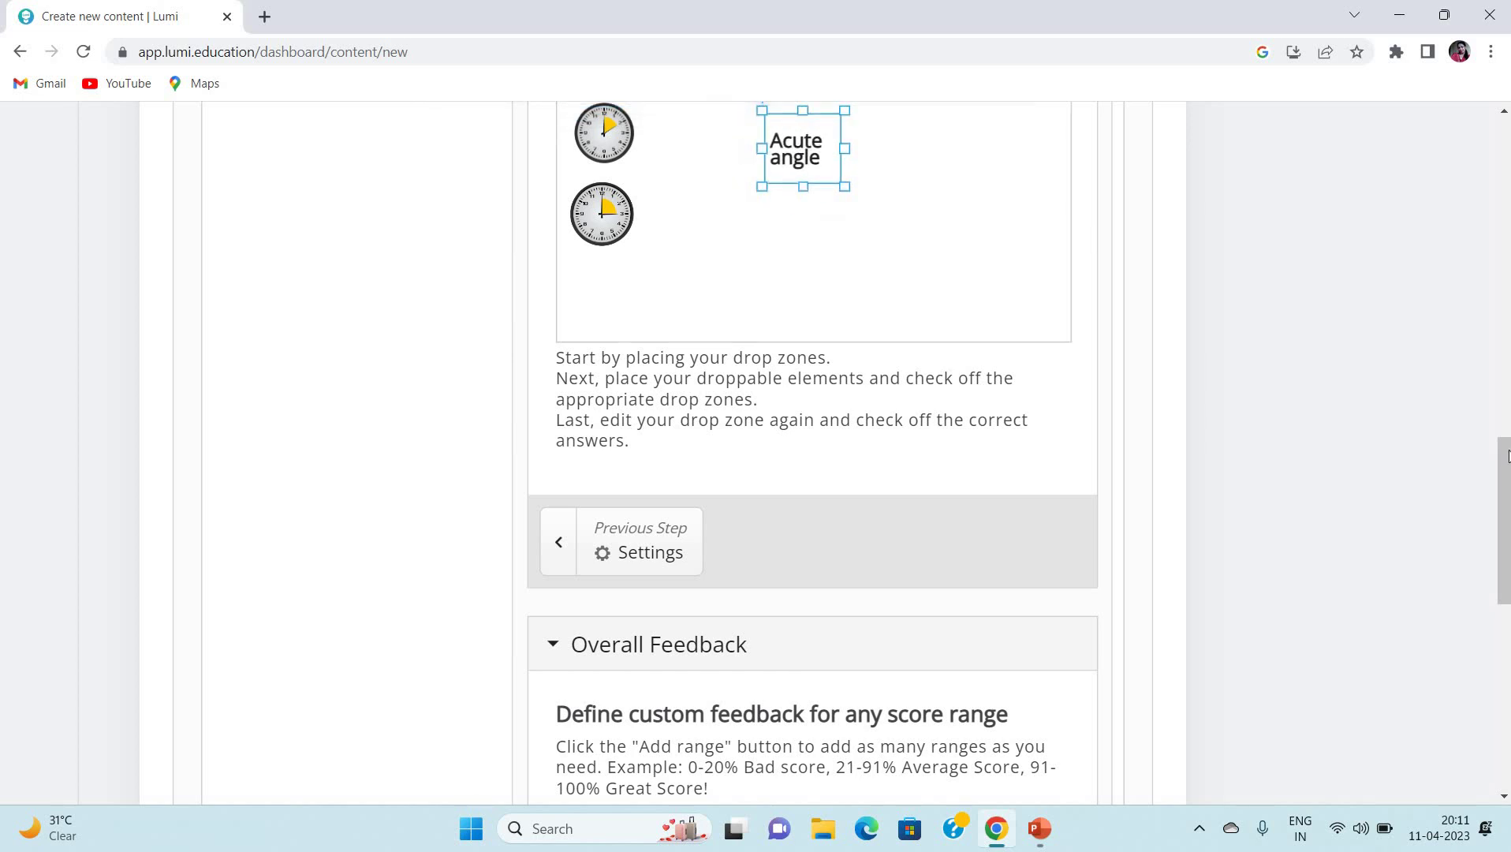
- Add another text element to the task area with the text "Right angle"
{"action": "scroll", "coordinate": [1498, 428], "scroll_direction": "up", "scroll_amount": 3}
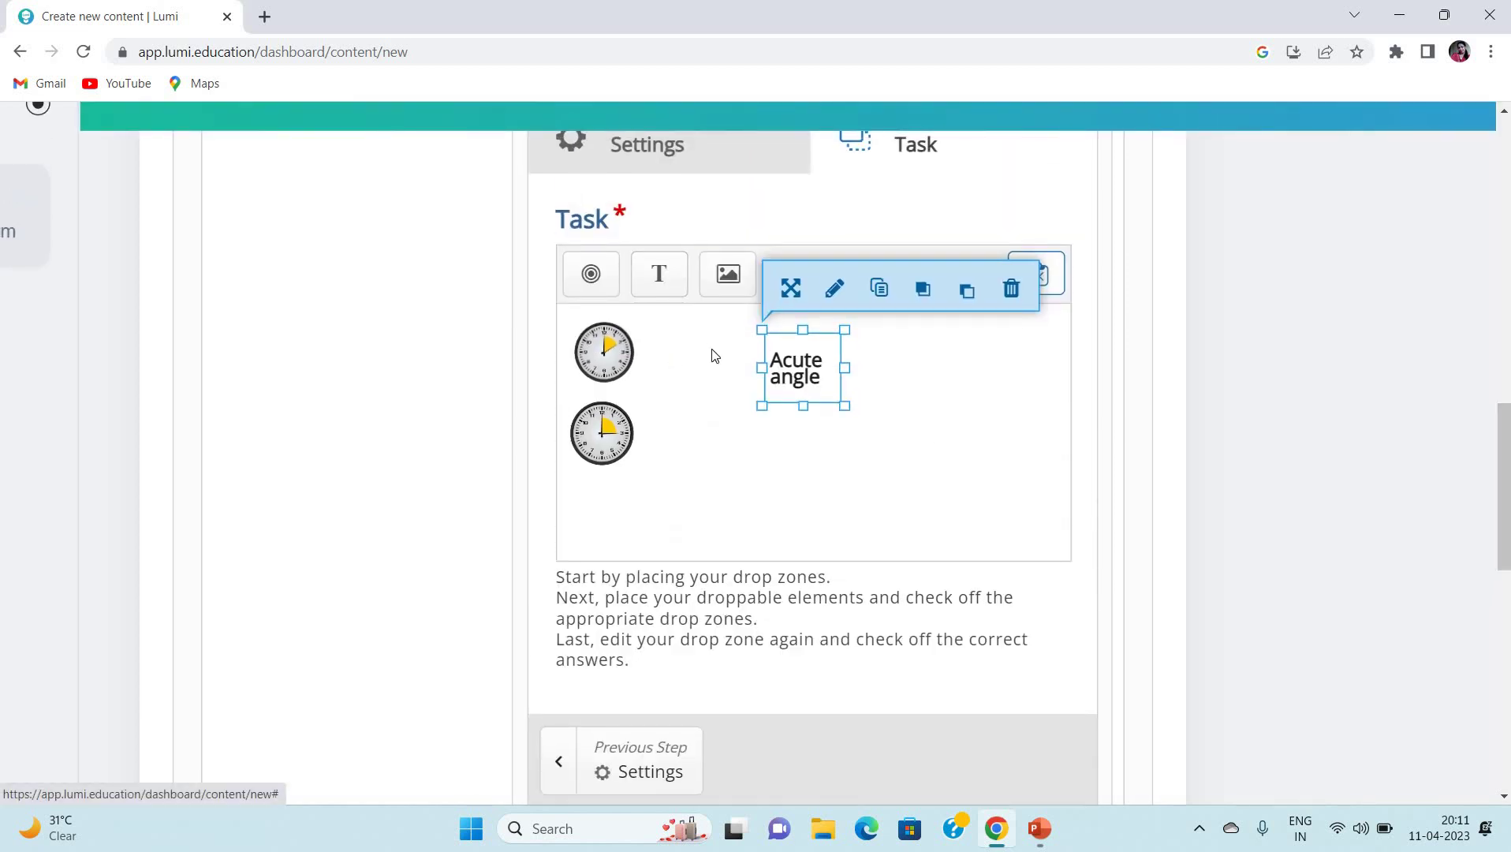
{"action": "left_click", "coordinate": [677, 272]}
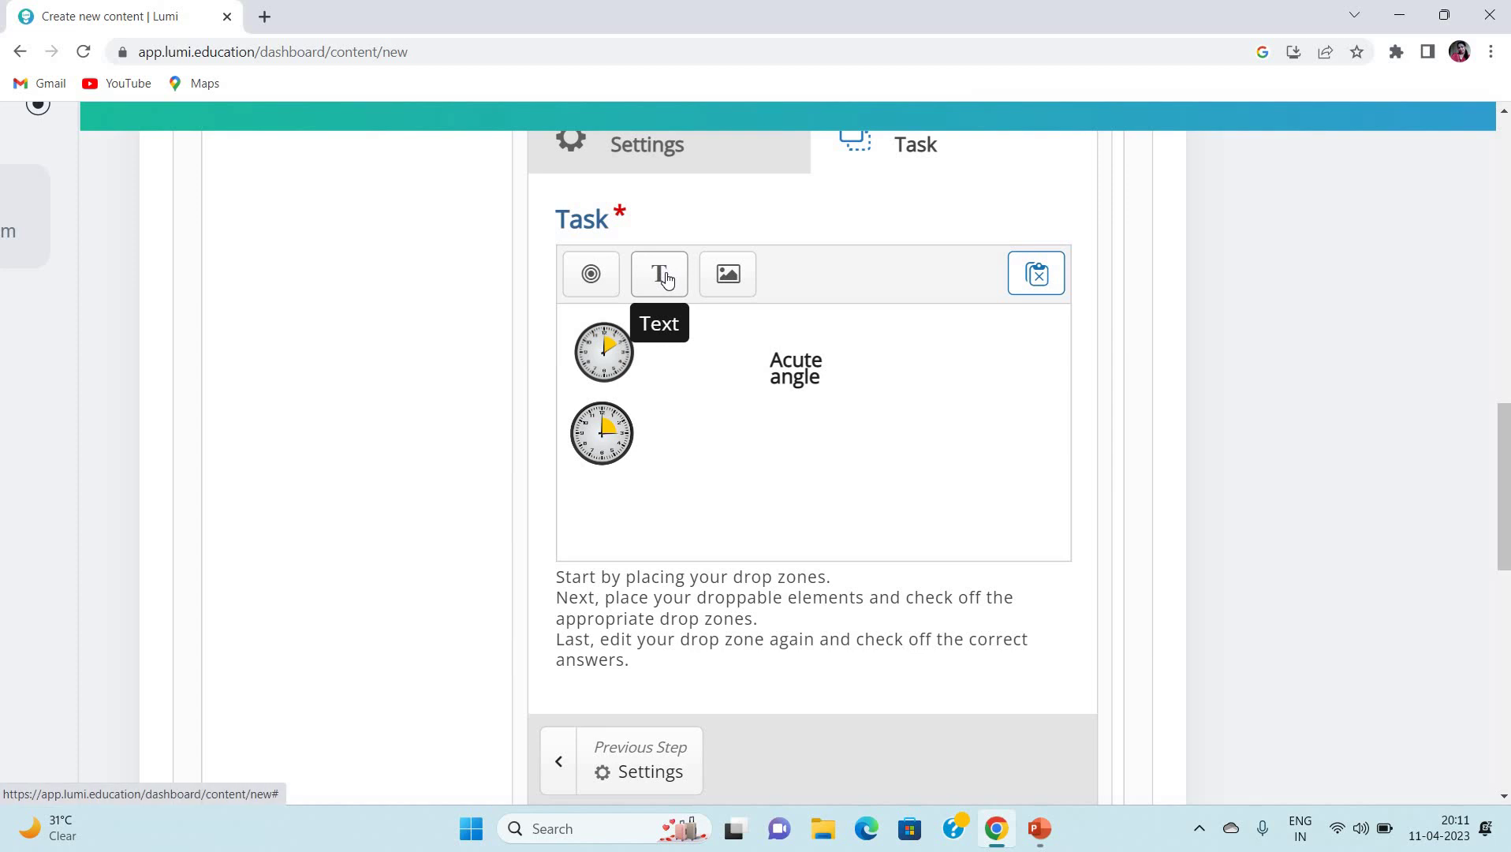
{"action": "left_click", "coordinate": [663, 276]}
{"action": "left_click", "coordinate": [647, 328]}
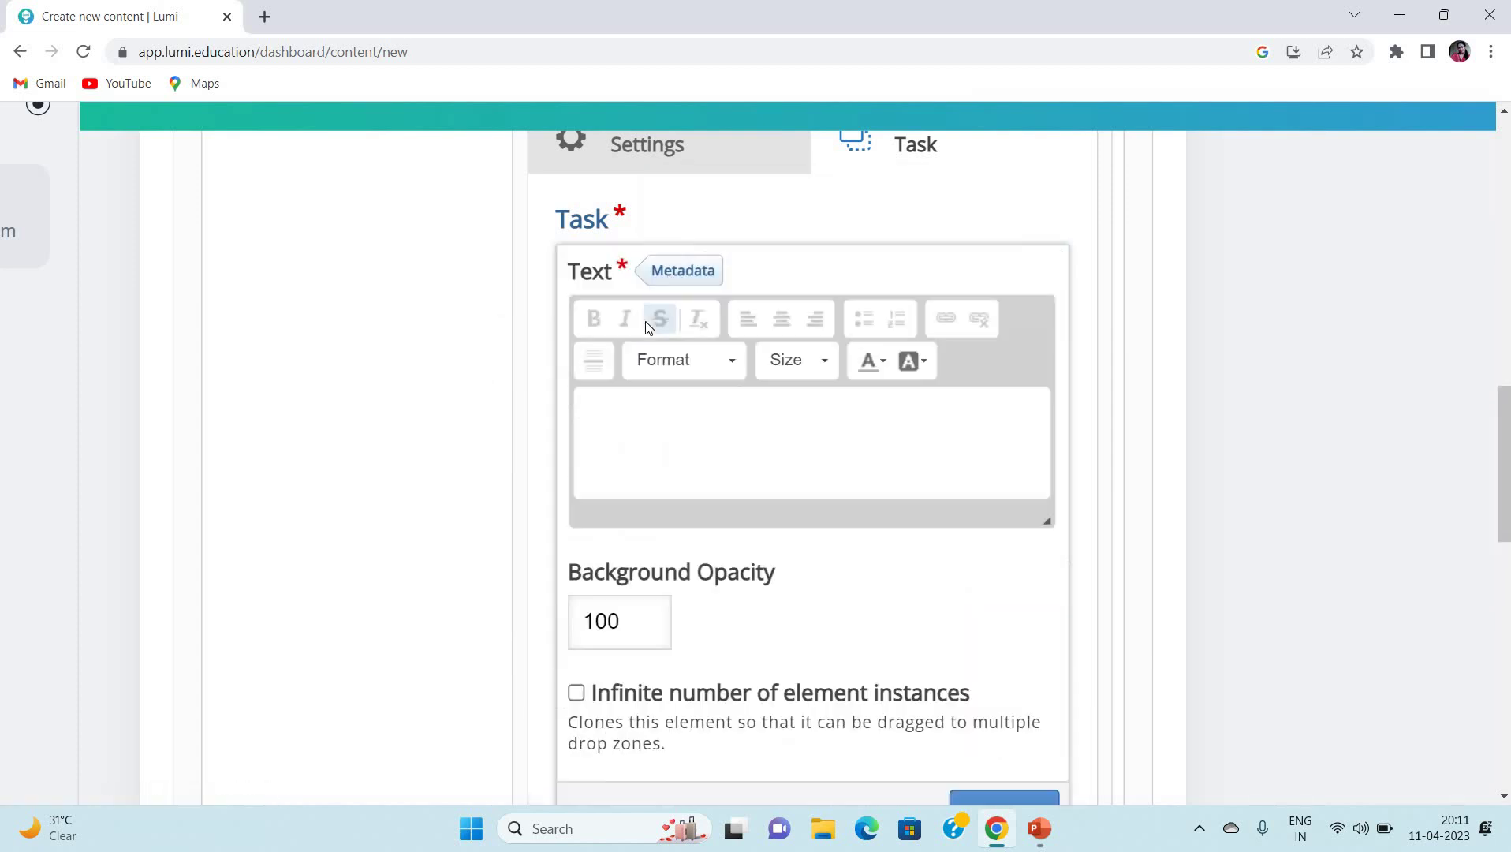
{"action": "type", "text": "R"}
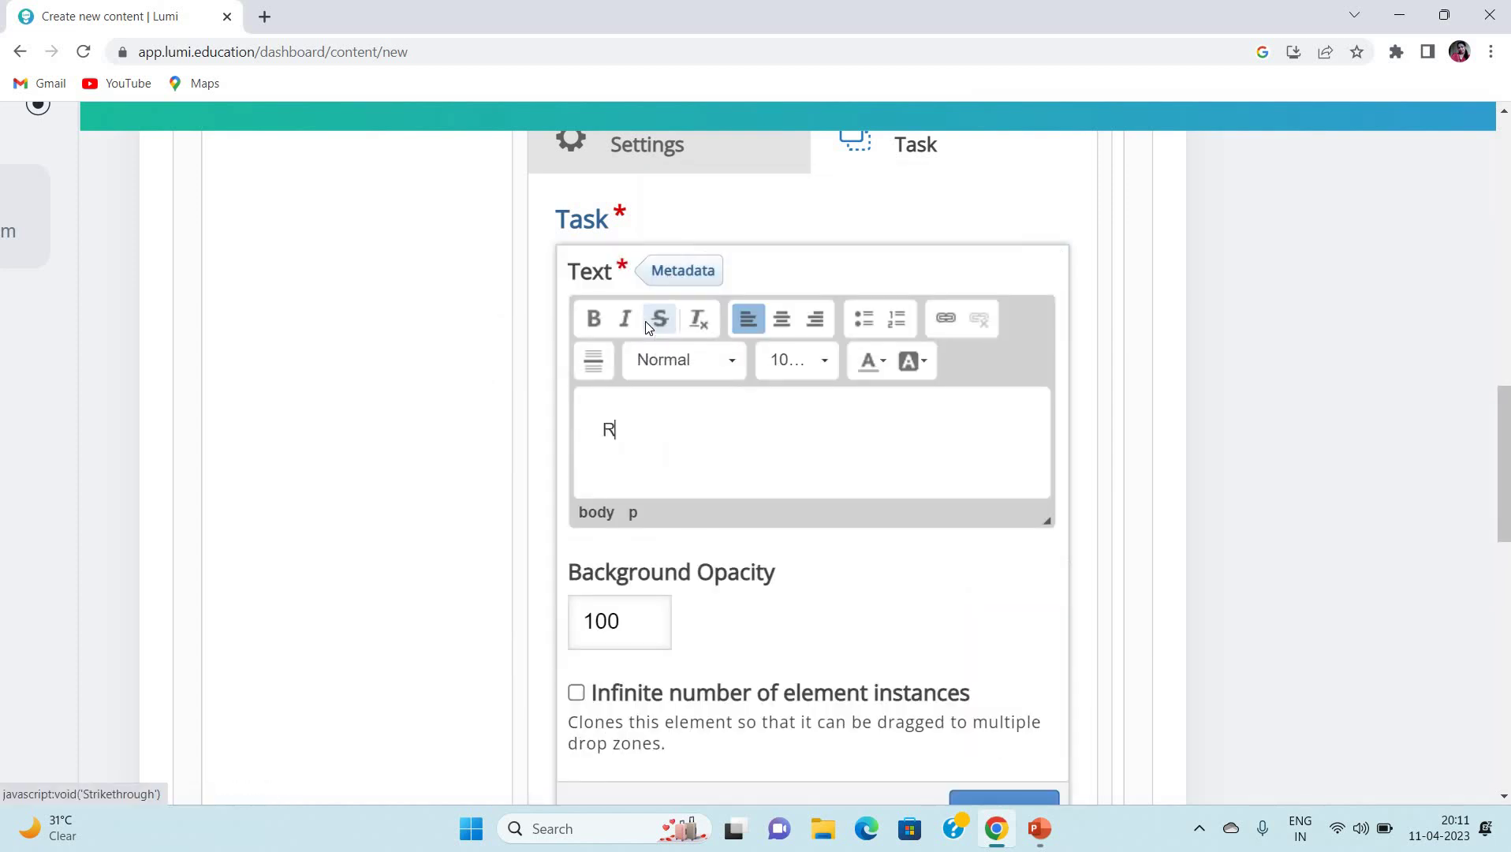
{"action": "type", "text": "ight angle"}
- Format the "Right angle" text as Heading 2 and make it bold
{"action": "left_click", "coordinate": [734, 365]}
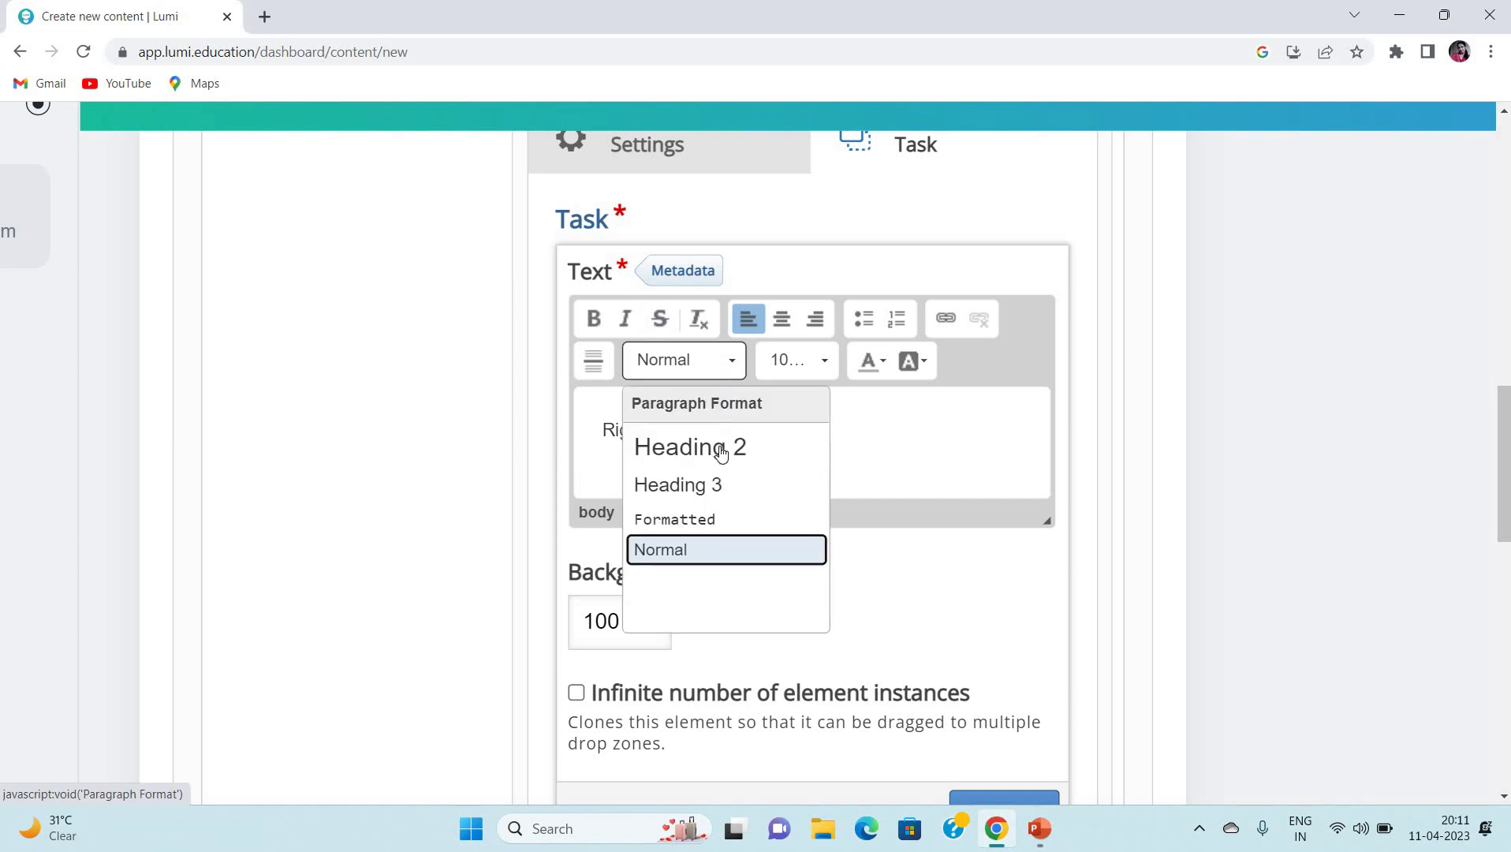
{"action": "left_click", "coordinate": [721, 447]}
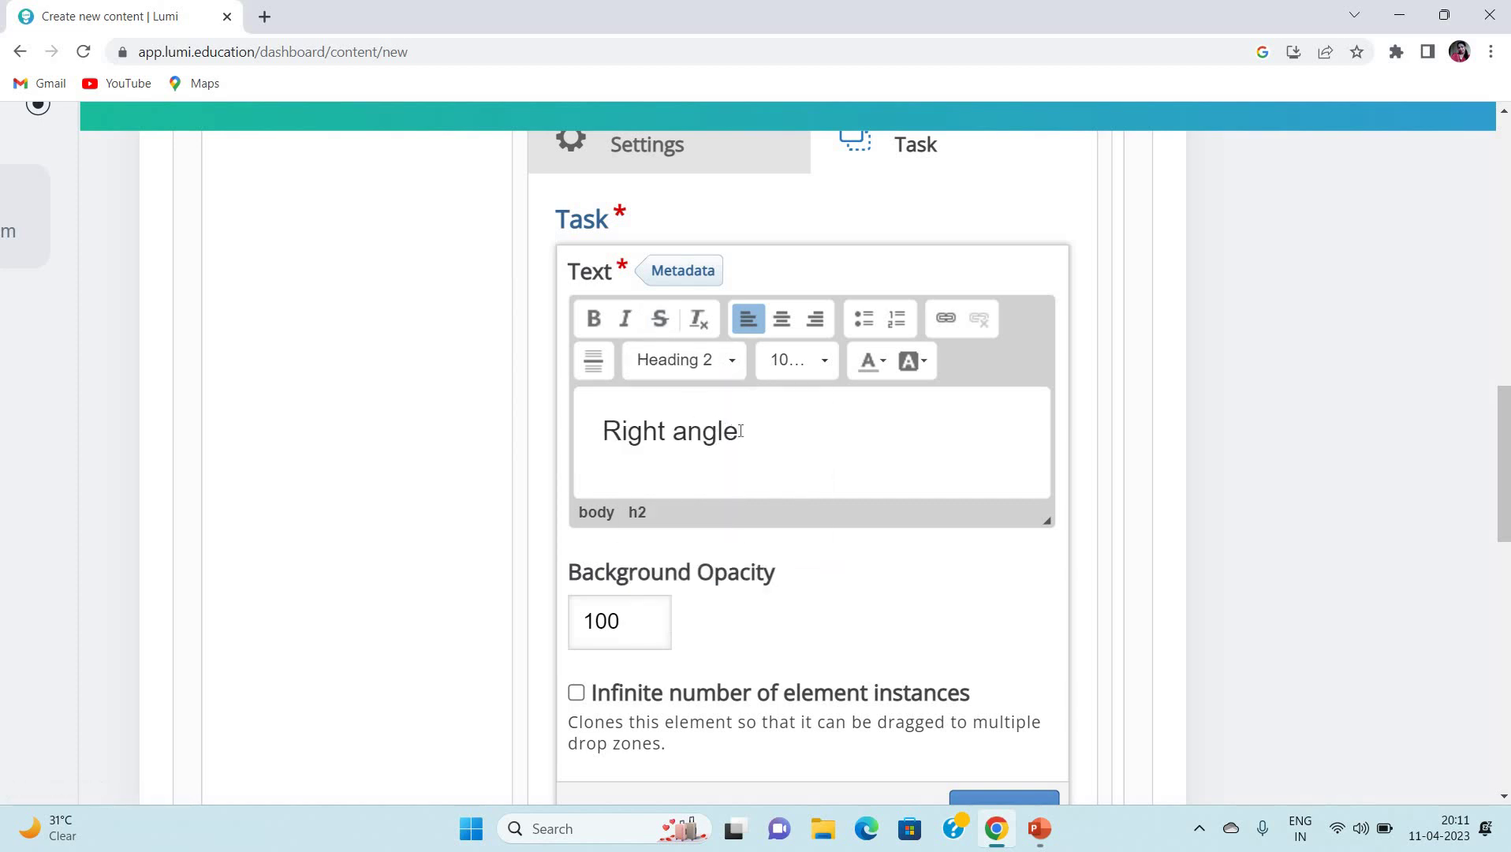
{"action": "triple_click", "coordinate": [595, 431]}
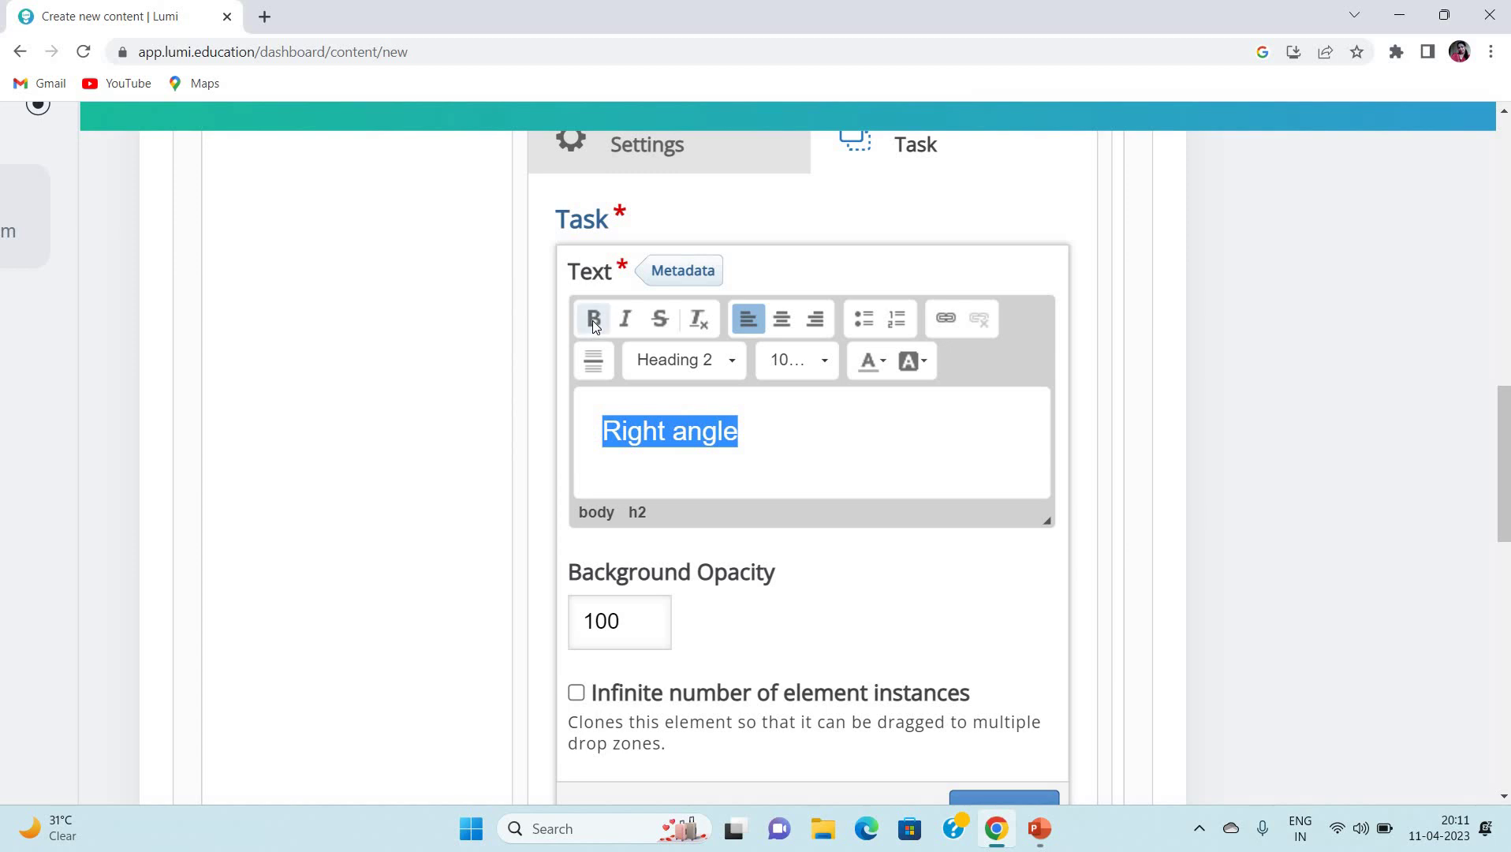
{"action": "left_click", "coordinate": [592, 320]}
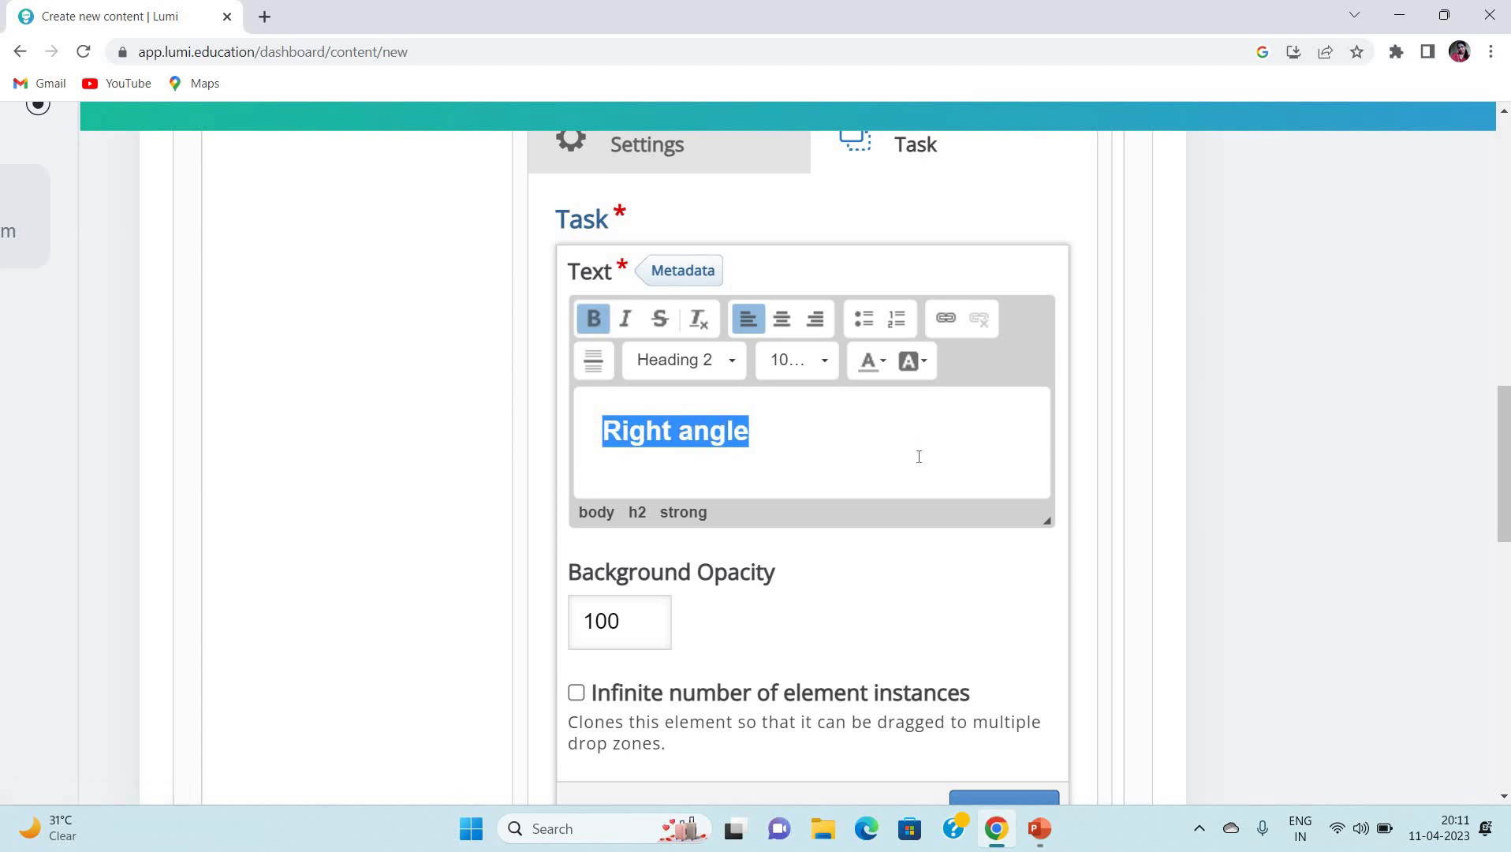
{"action": "left_click", "coordinate": [1017, 424]}
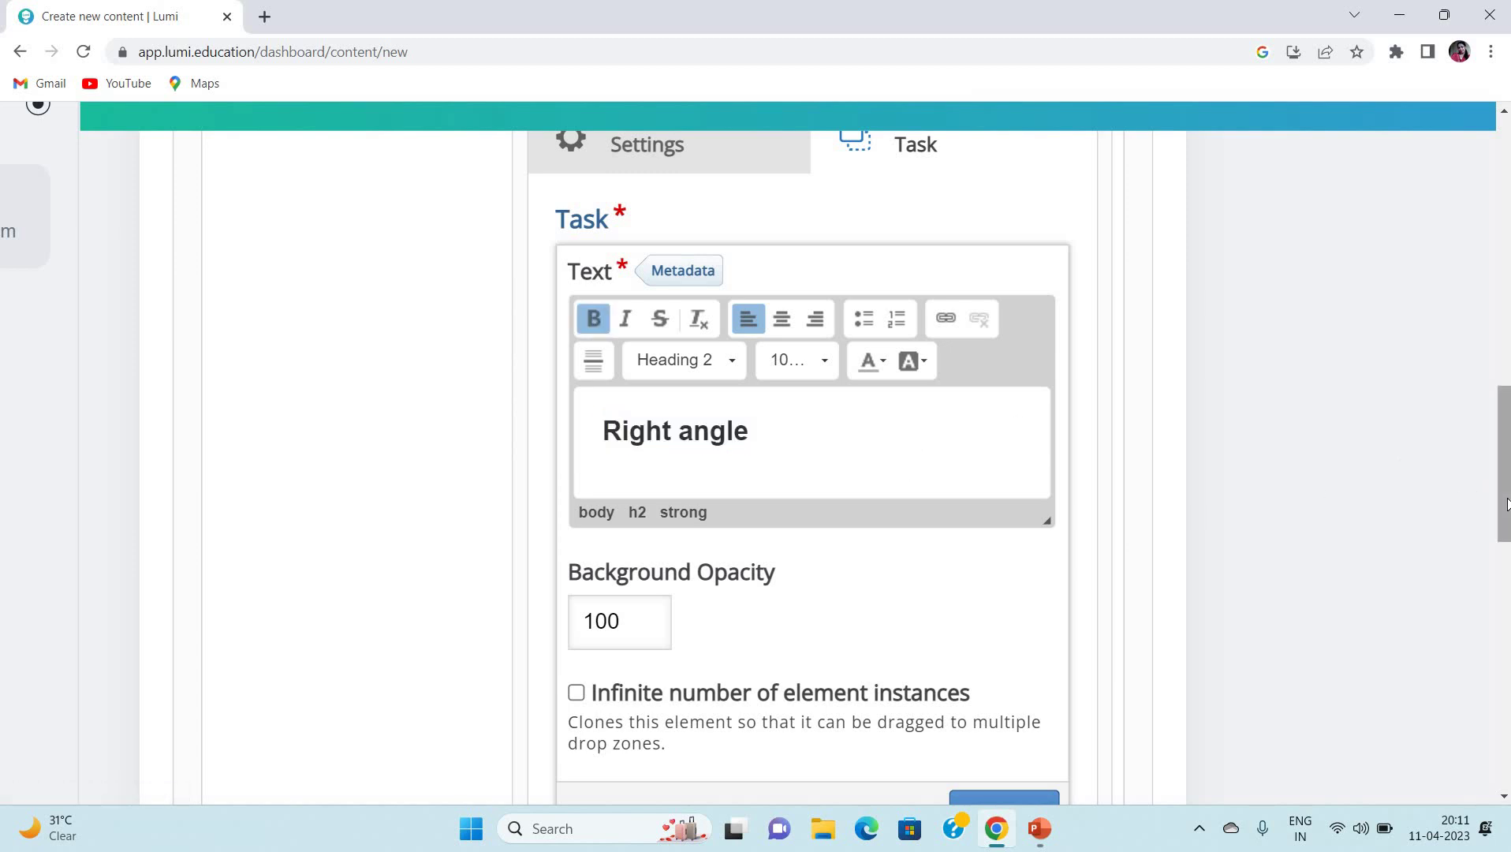
- Finish the "Right angle" element and align it directly below the "Acute angle" text, level with the second clock
{"action": "scroll", "coordinate": [1113, 528], "scroll_direction": "down", "scroll_amount": 4}
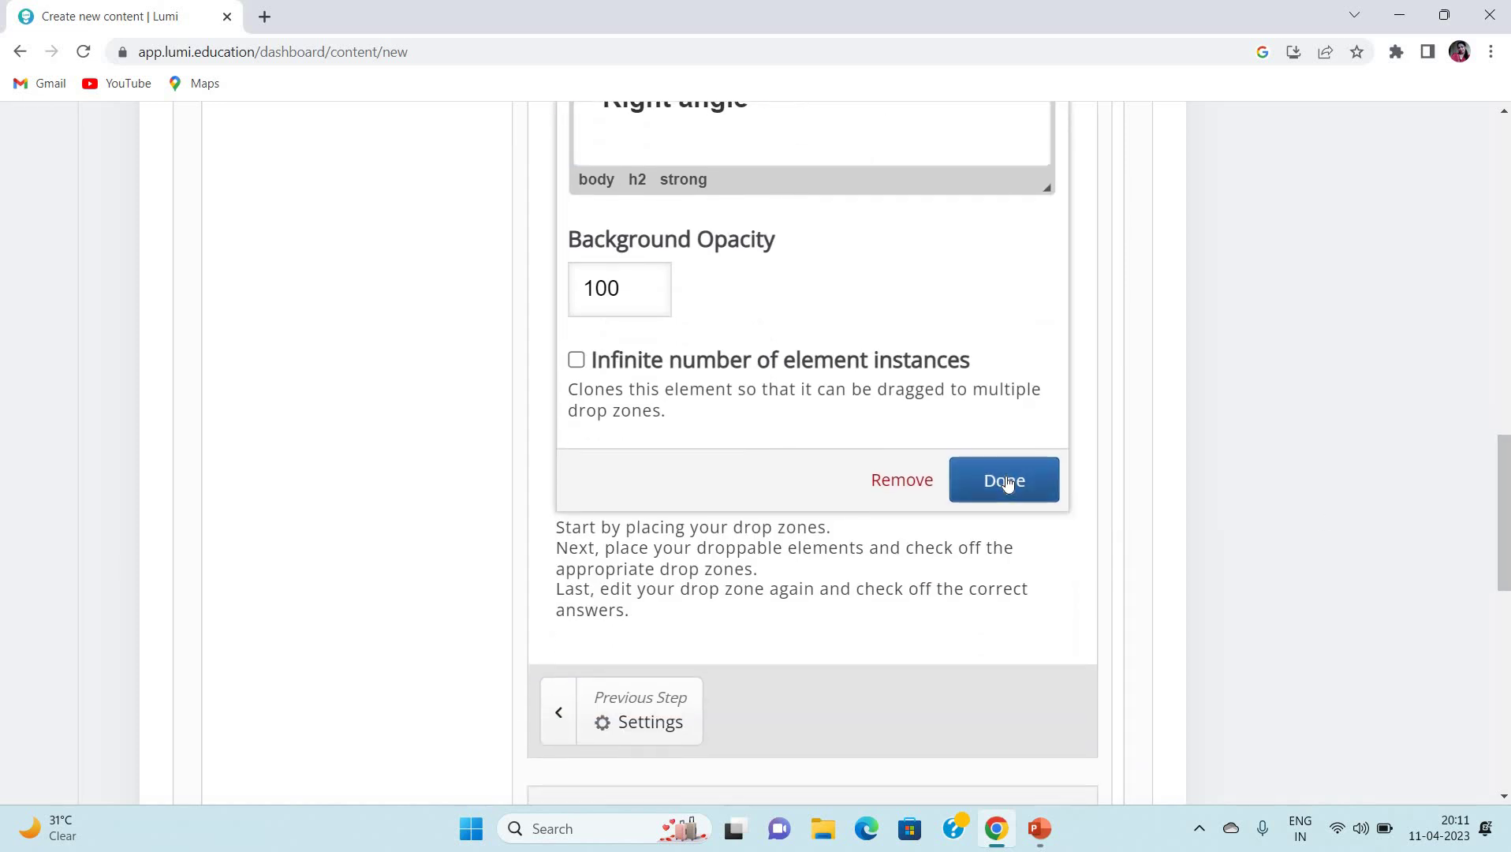
{"action": "left_click", "coordinate": [1005, 481]}
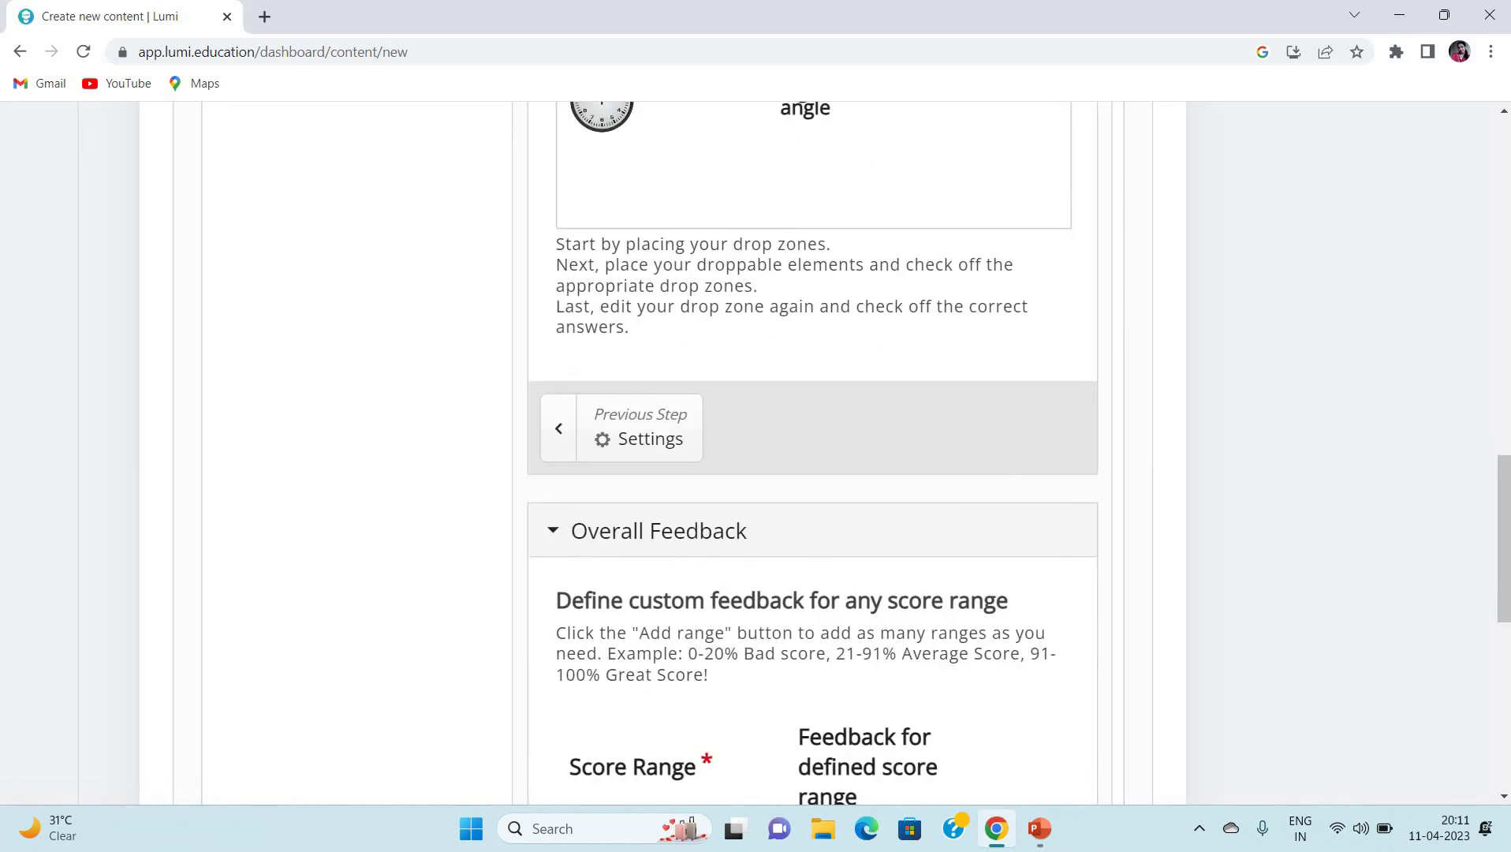
{"action": "scroll", "coordinate": [915, 448], "scroll_direction": "up", "scroll_amount": 4}
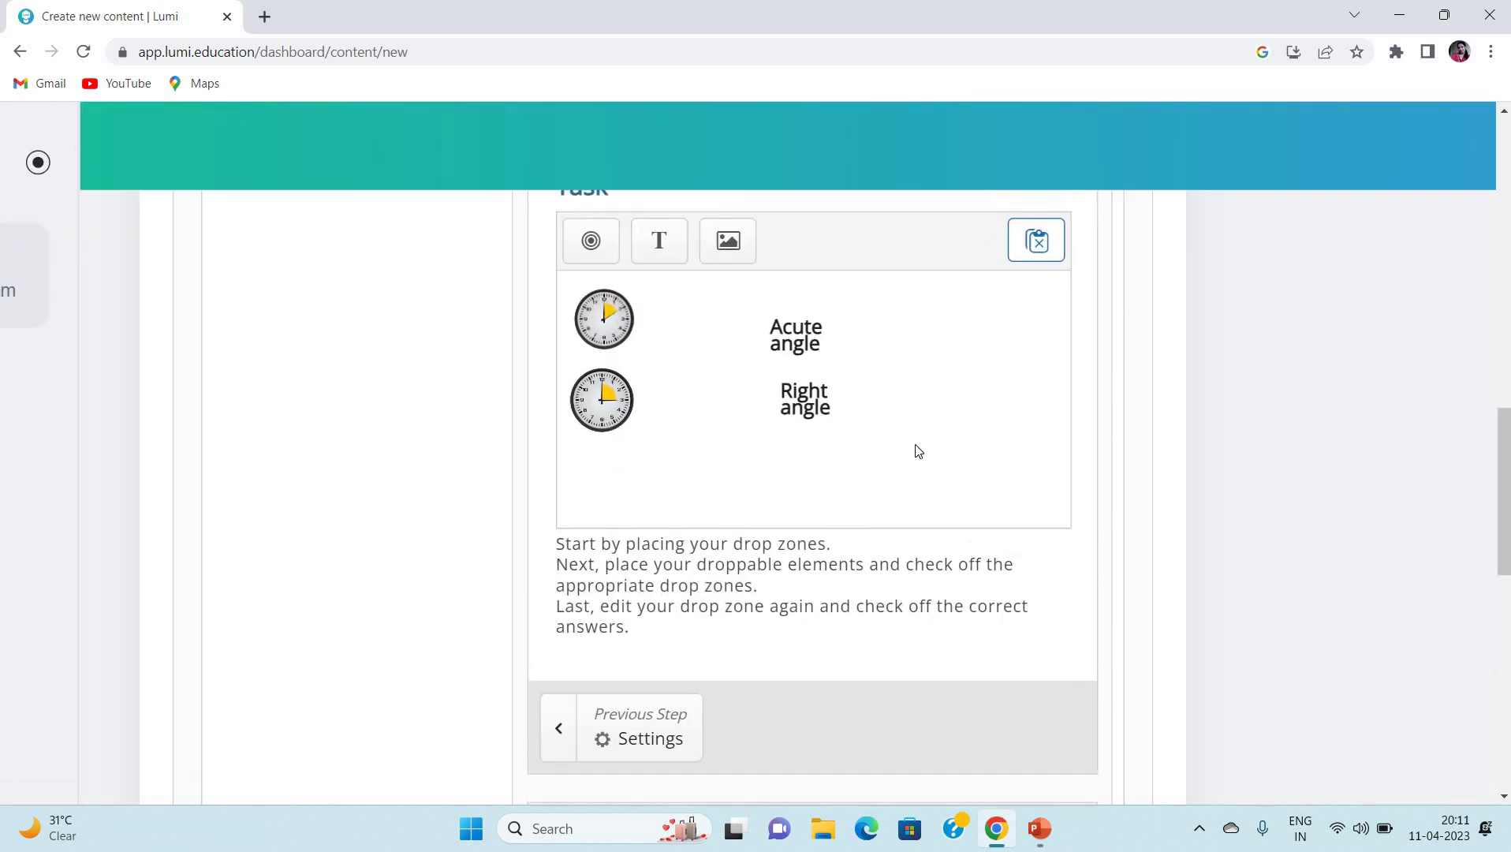
{"action": "left_click", "coordinate": [782, 404]}
{"action": "left_click_drag", "start_coordinate": [782, 404], "coordinate": [772, 408]}
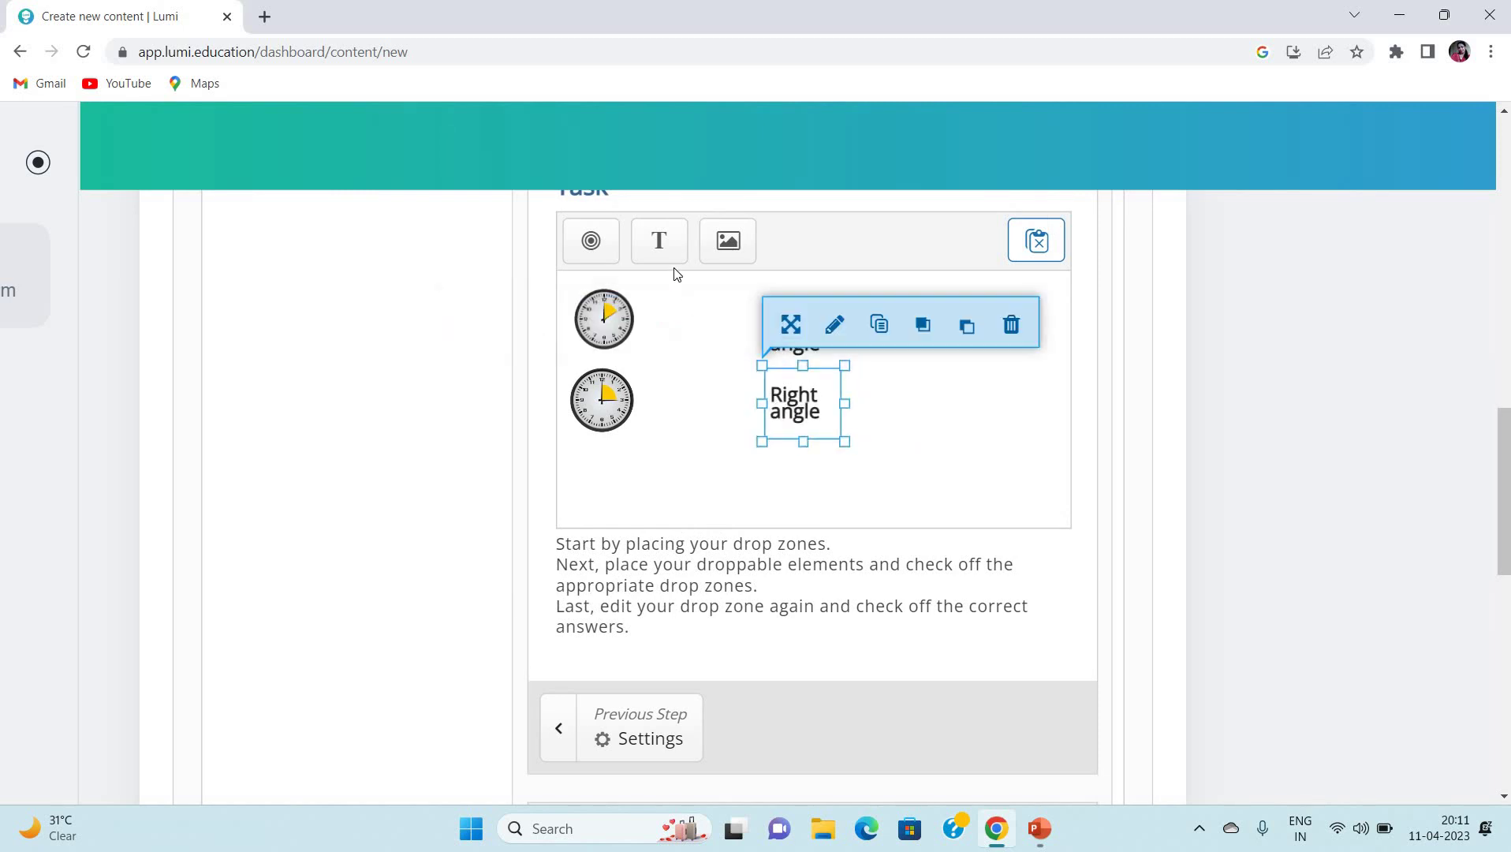
- Add a drop zone labelled "a" to the task area, keeping its default settings
{"action": "left_click", "coordinate": [591, 251]}
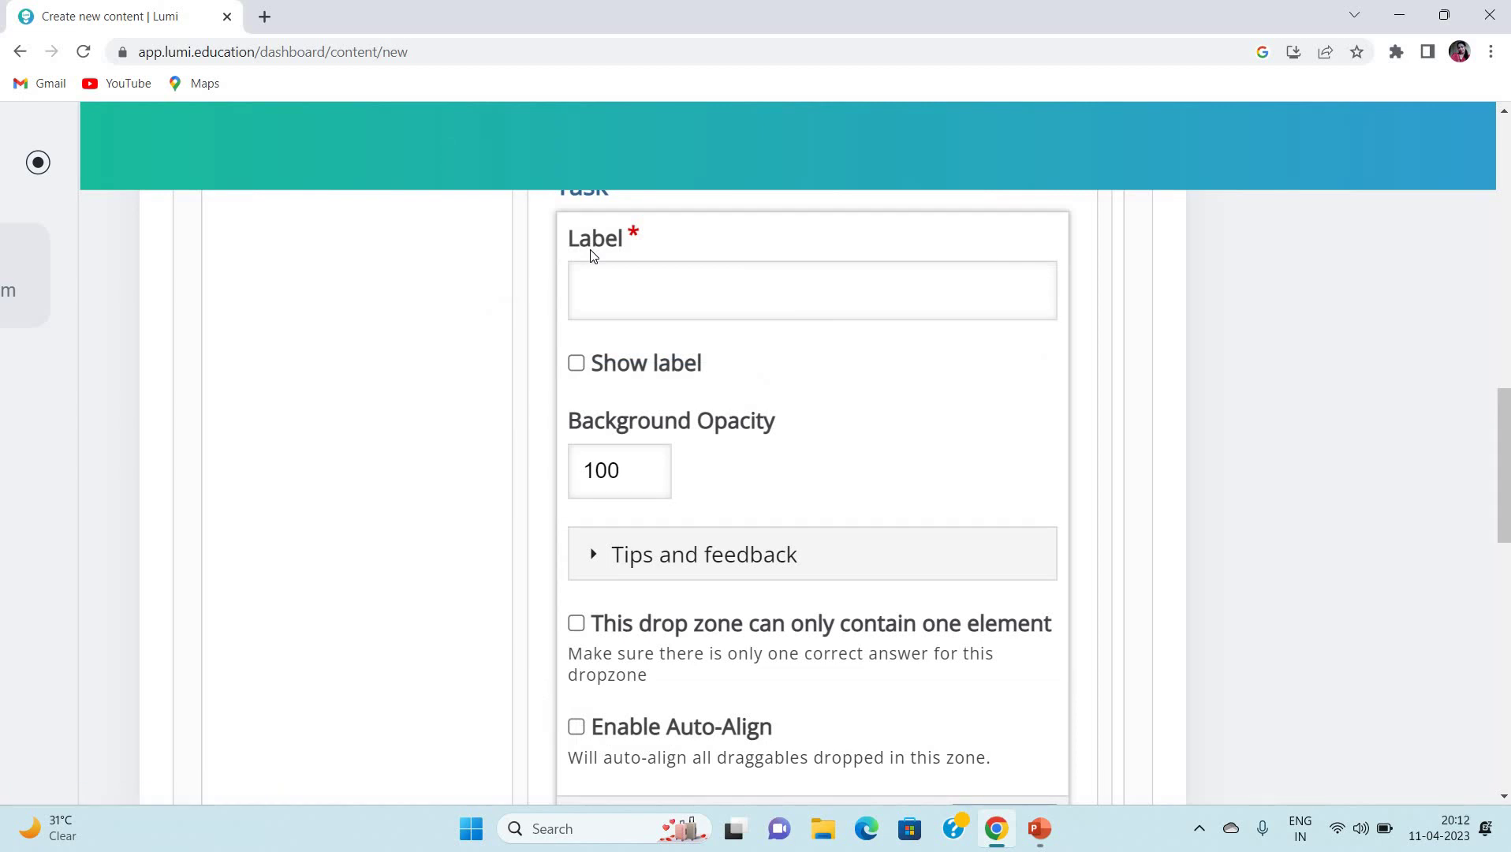
{"action": "left_click", "coordinate": [620, 293]}
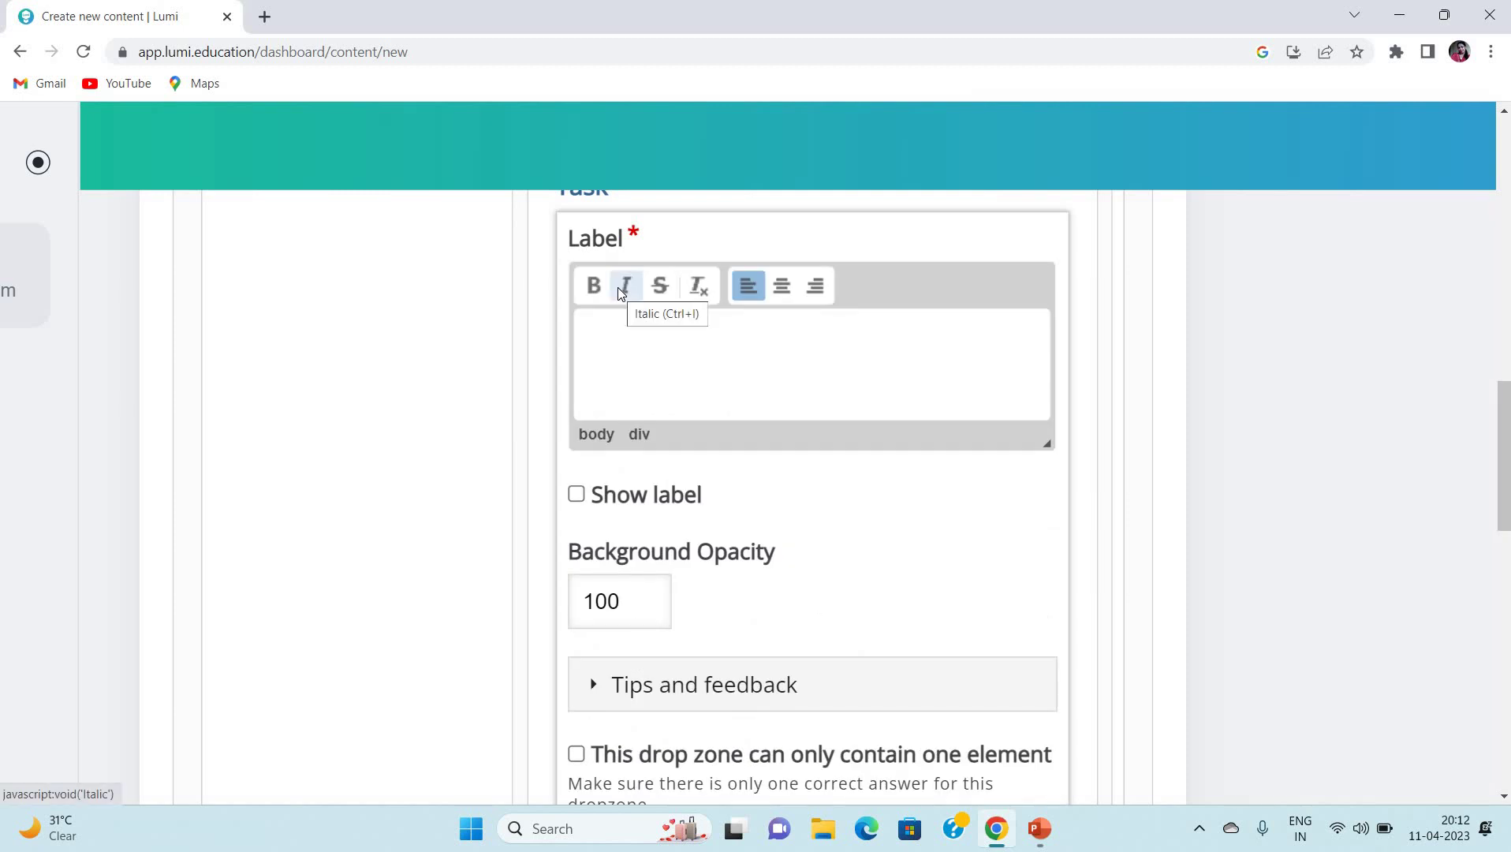
{"action": "type", "text": "a"}
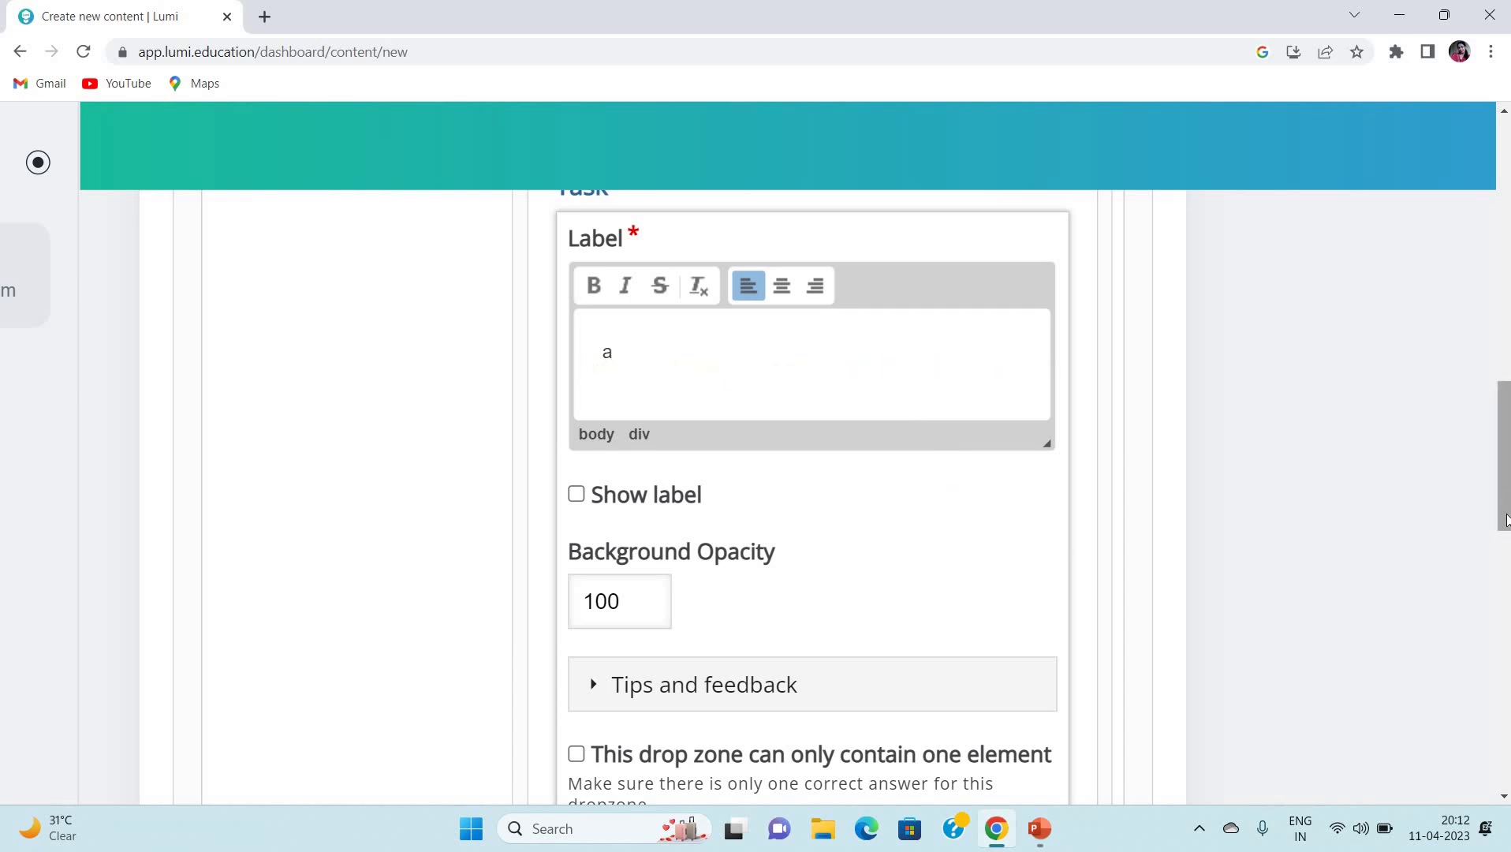
{"action": "left_click_drag", "start_coordinate": [1507, 520], "coordinate": [1507, 574]}
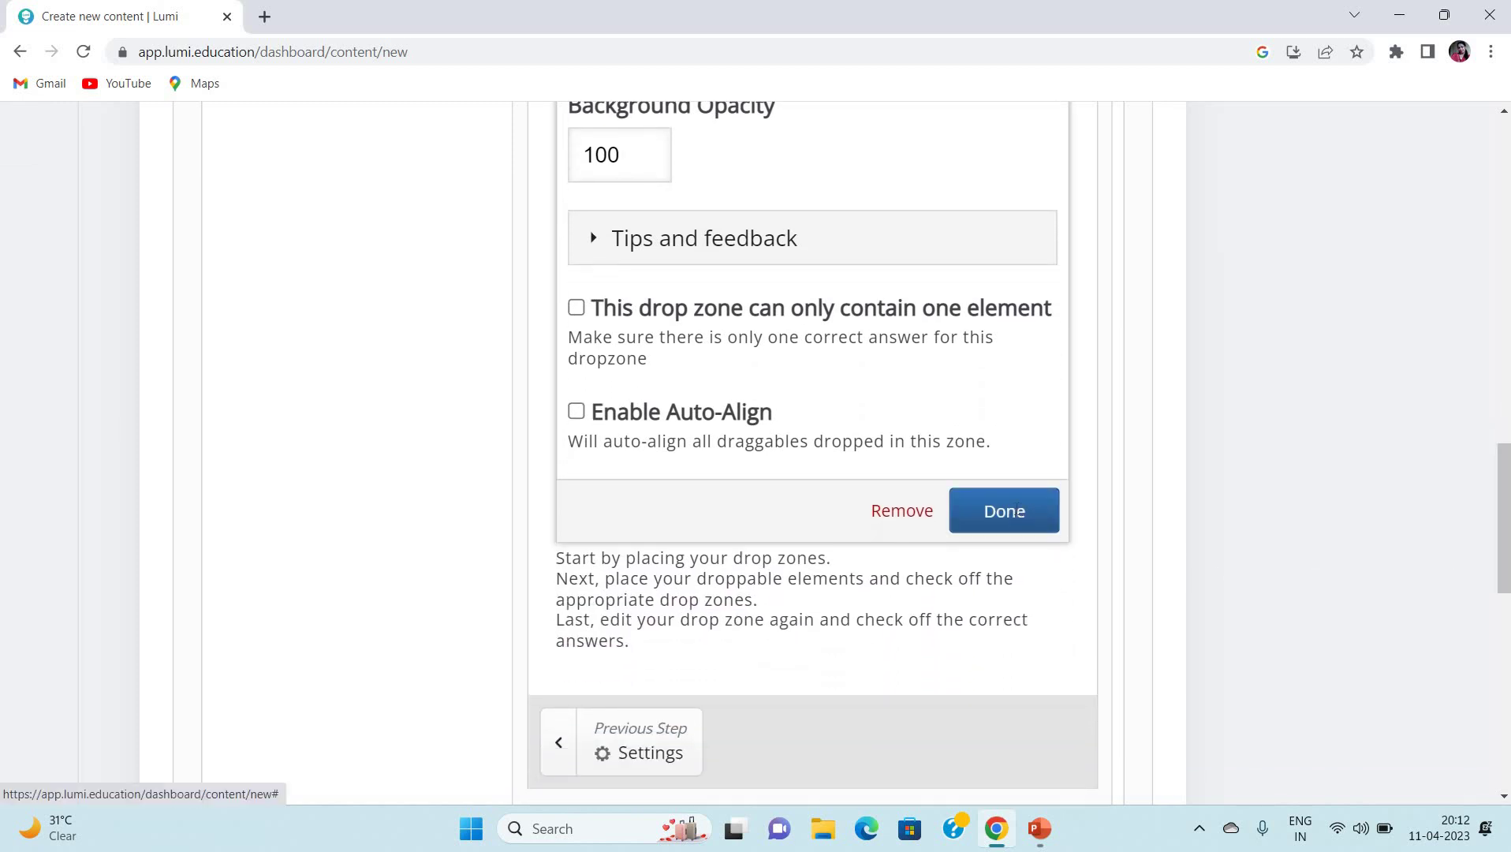
{"action": "left_click", "coordinate": [1017, 511]}
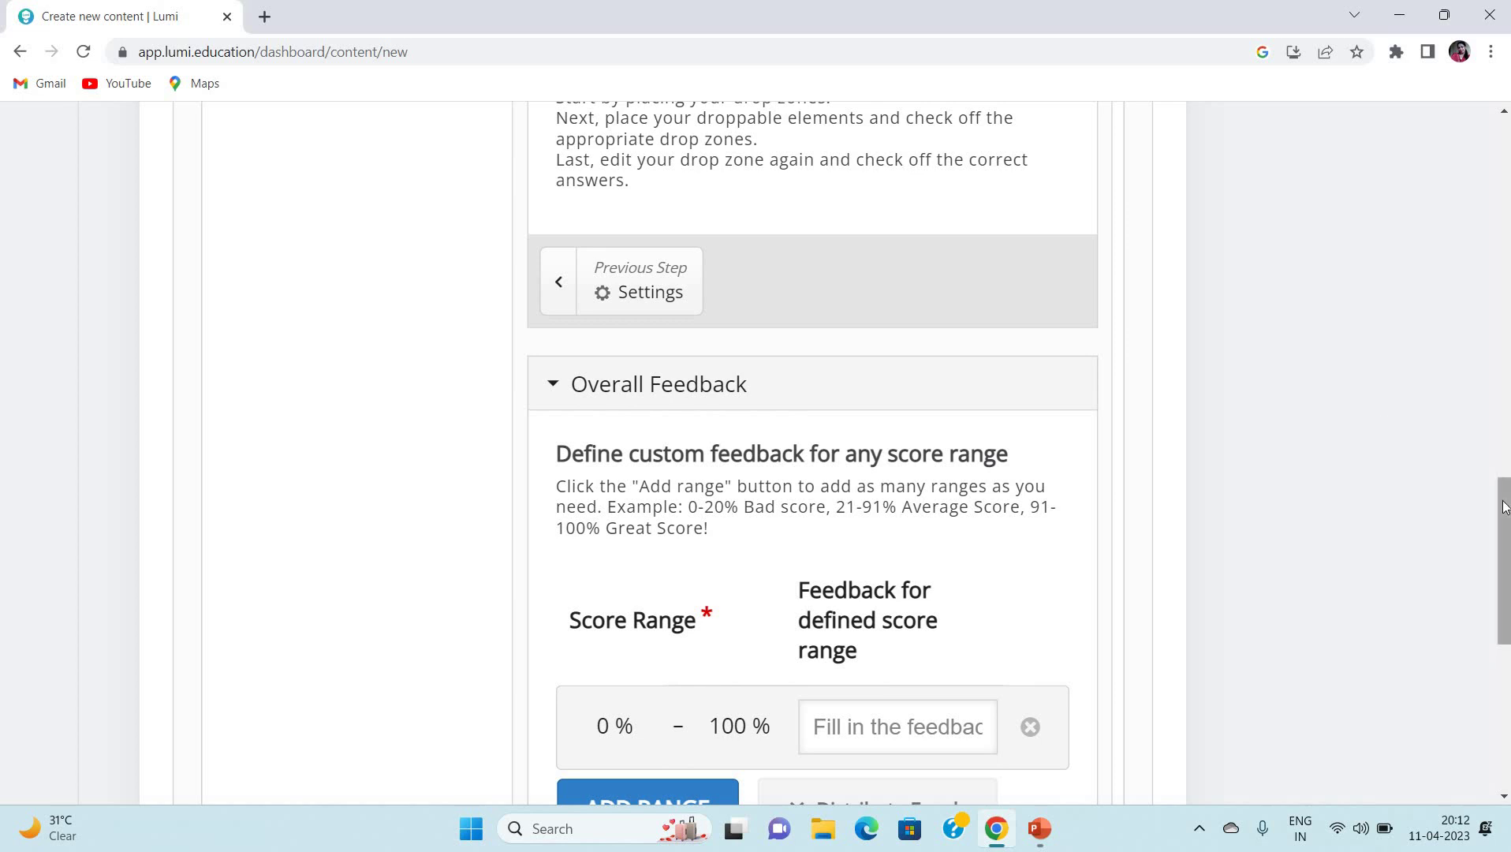
- Add a second drop zone labelled "b" to the task area, keeping its default settings
{"action": "scroll", "coordinate": [1464, 391], "scroll_direction": "up", "scroll_amount": 9}
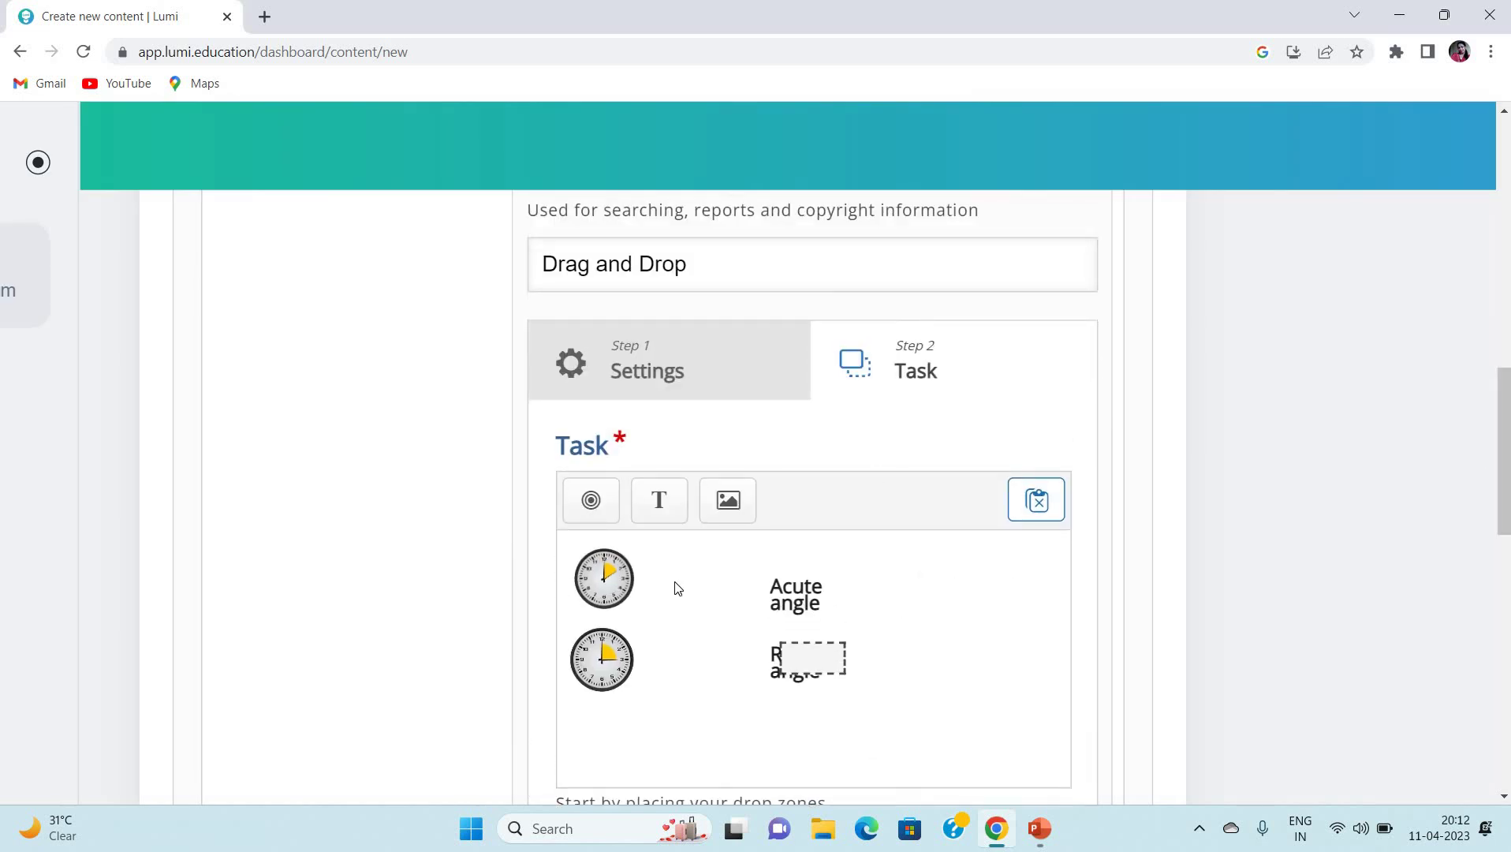
{"action": "left_click", "coordinate": [602, 512]}
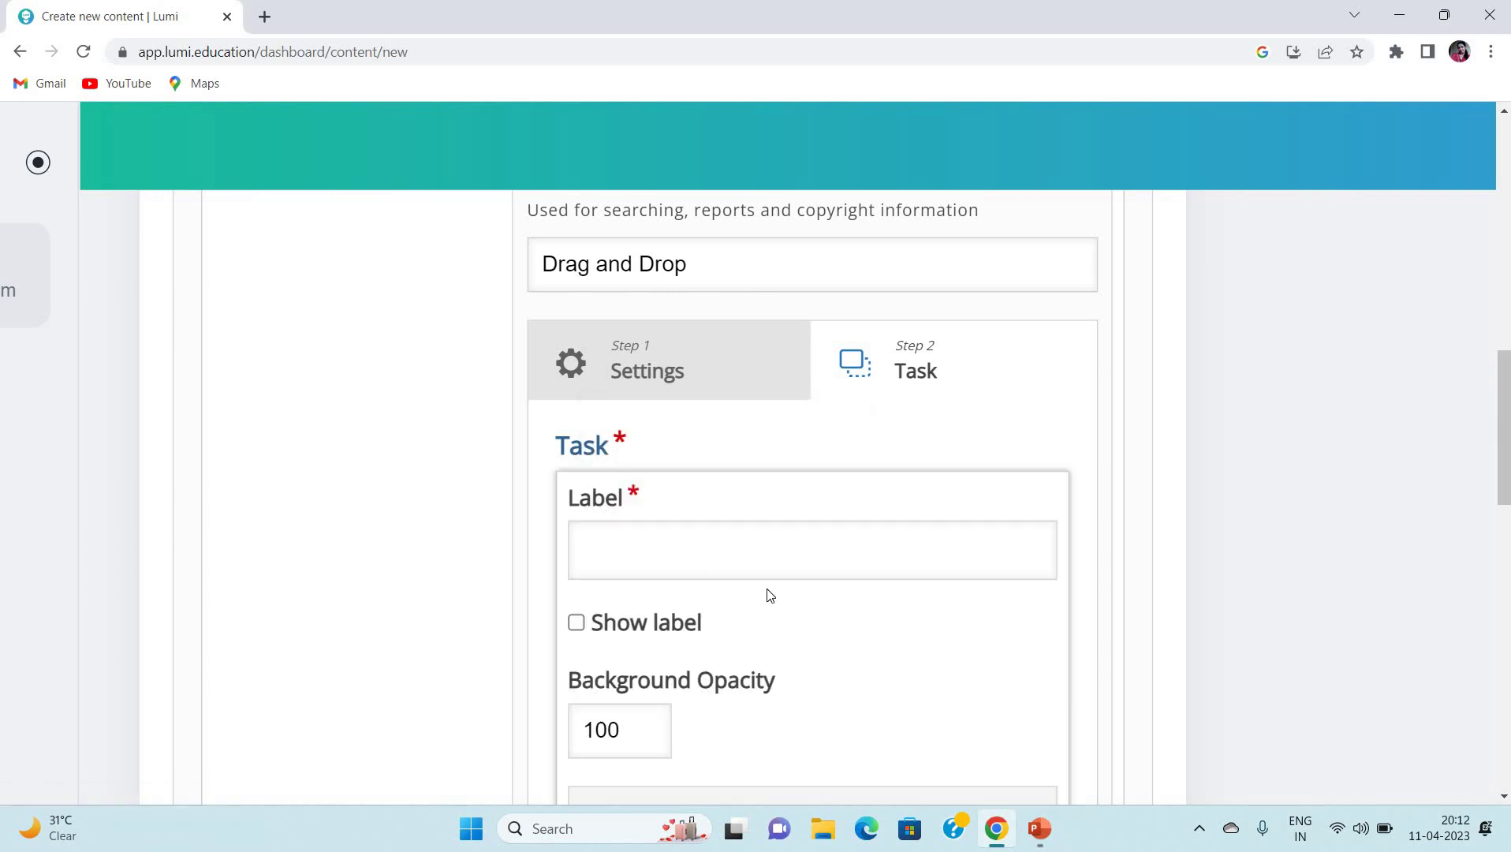
{"action": "left_click", "coordinate": [735, 564]}
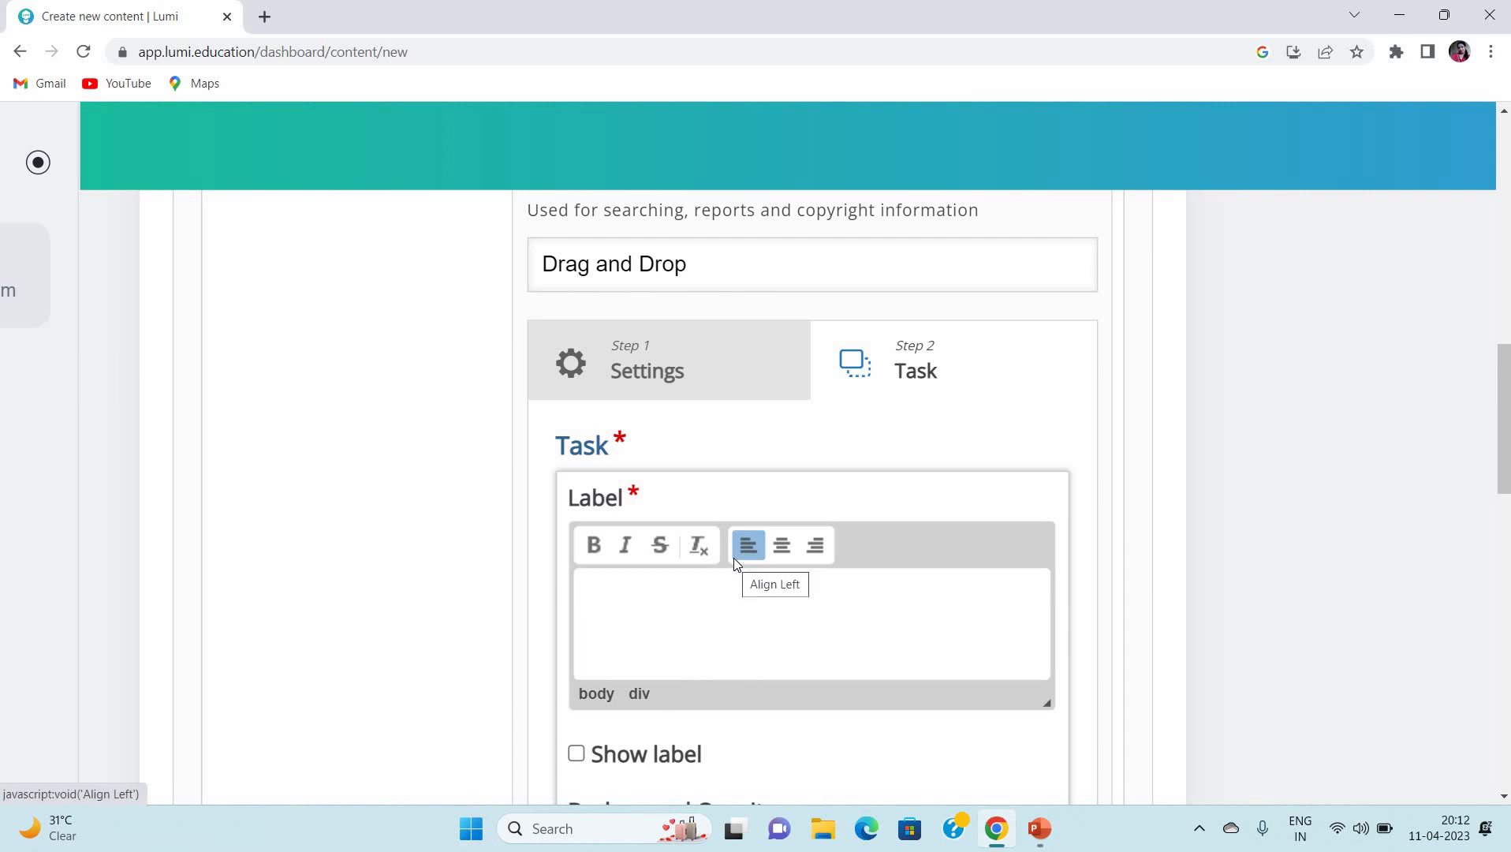
{"action": "type", "text": "b"}
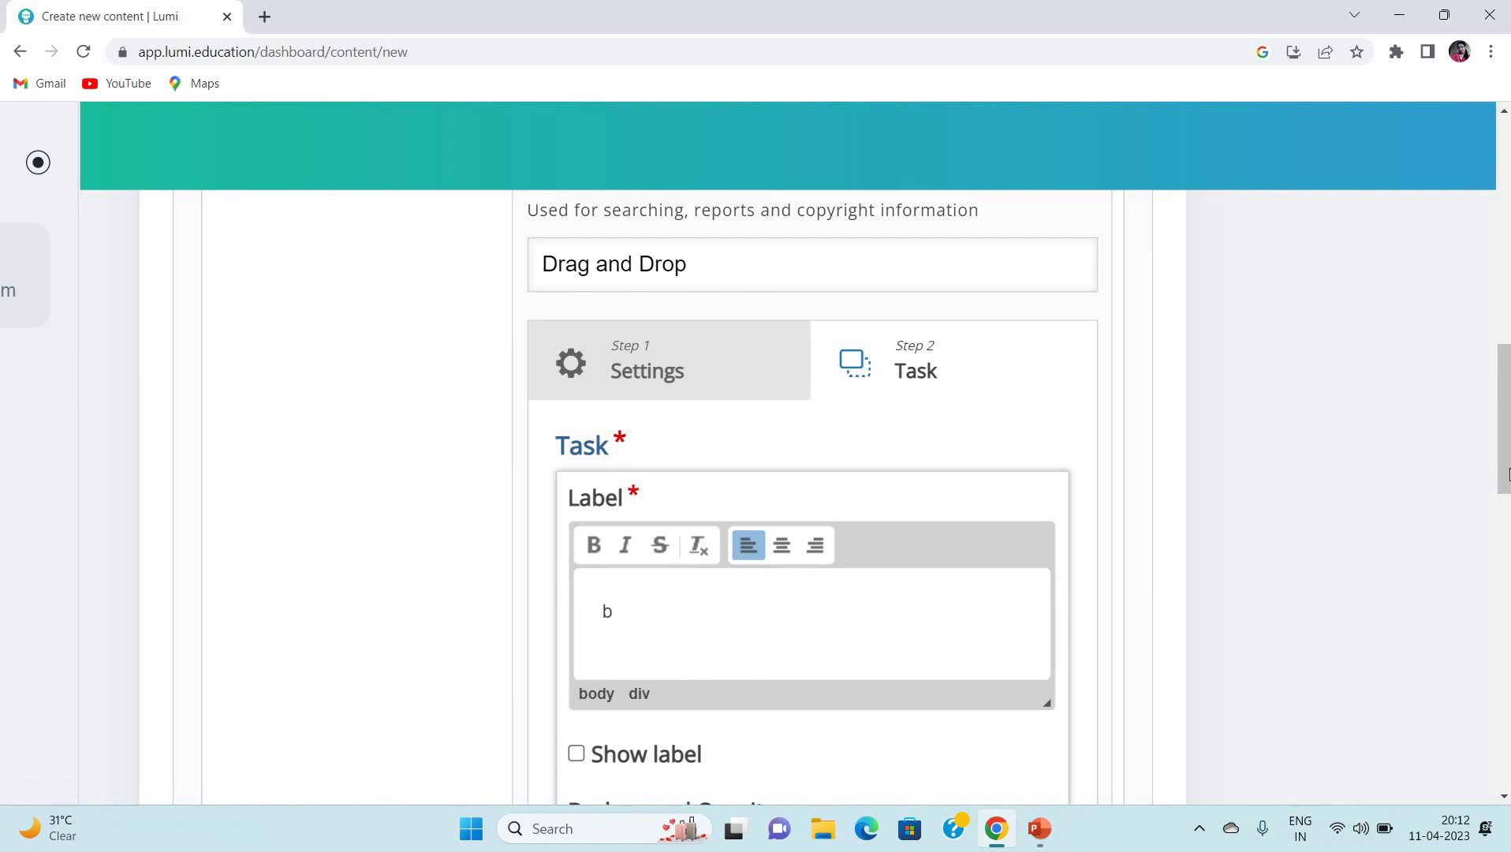
{"action": "scroll", "coordinate": [1508, 502], "scroll_direction": "down", "scroll_amount": 7}
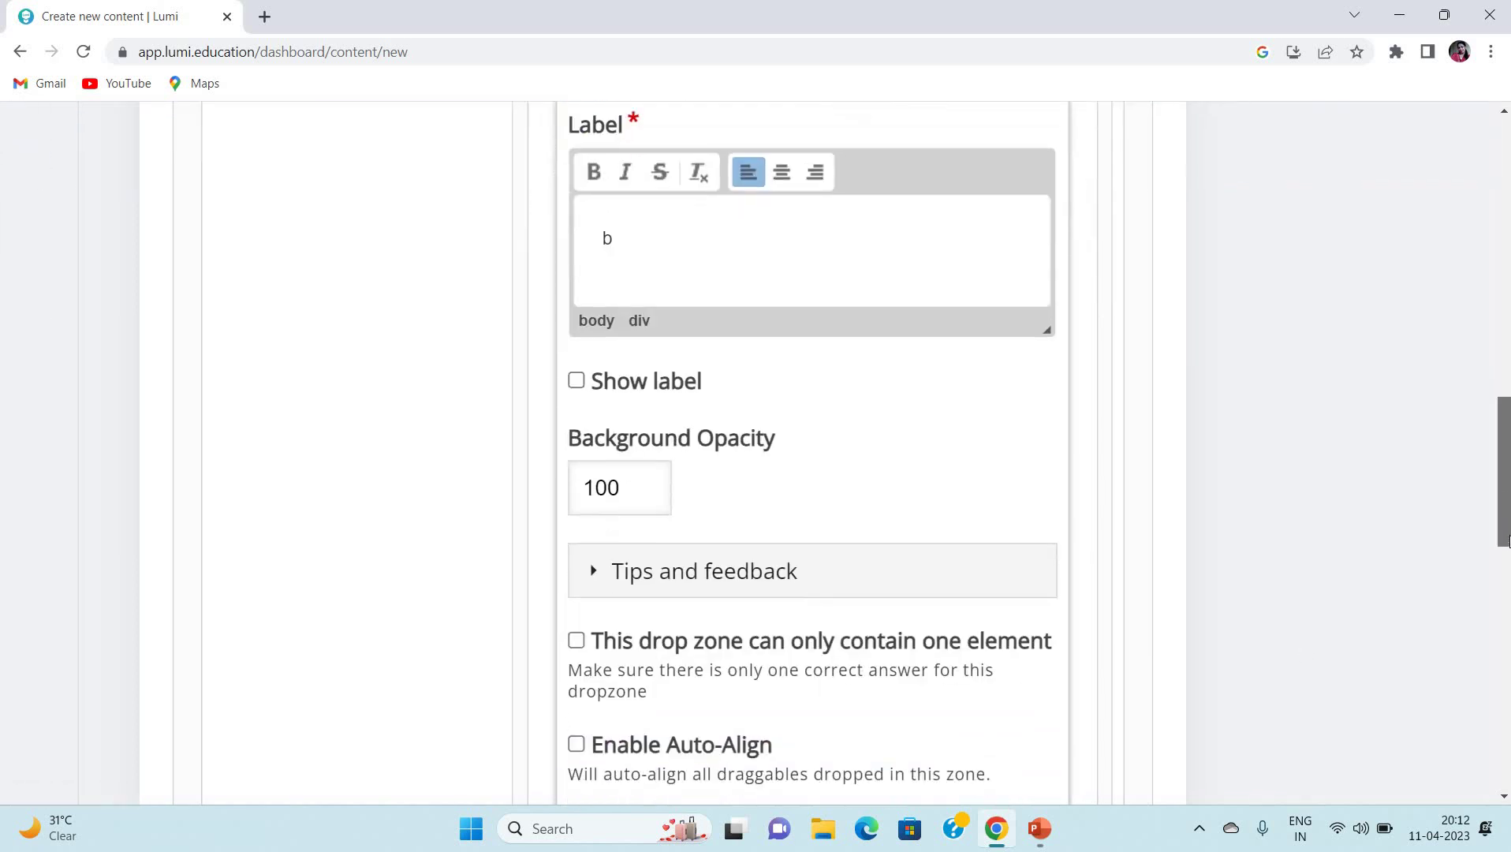
{"action": "scroll", "coordinate": [1508, 585], "scroll_direction": "down", "scroll_amount": 3}
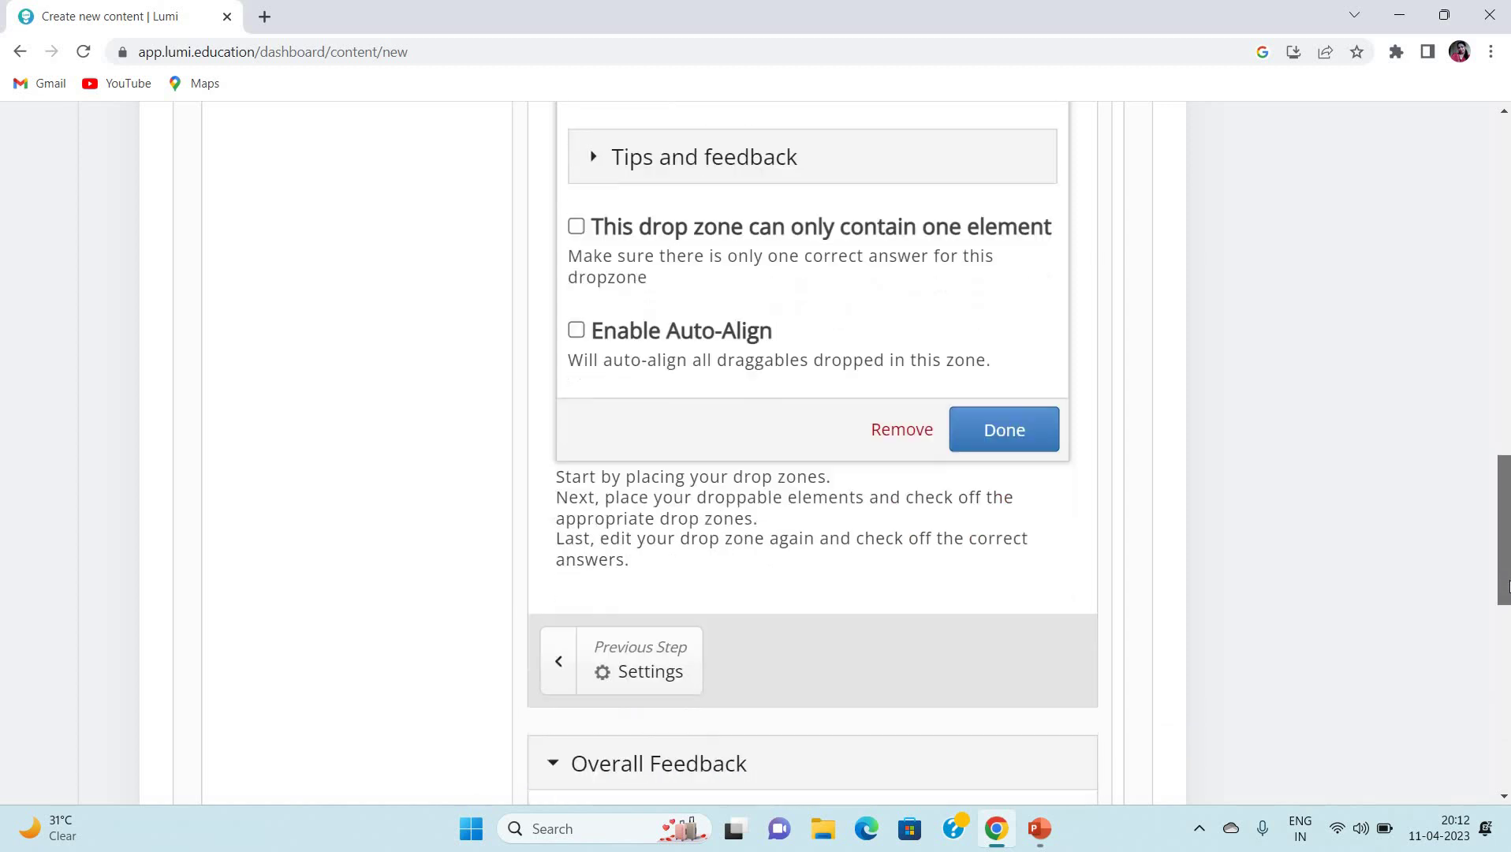
{"action": "left_click", "coordinate": [1045, 430]}
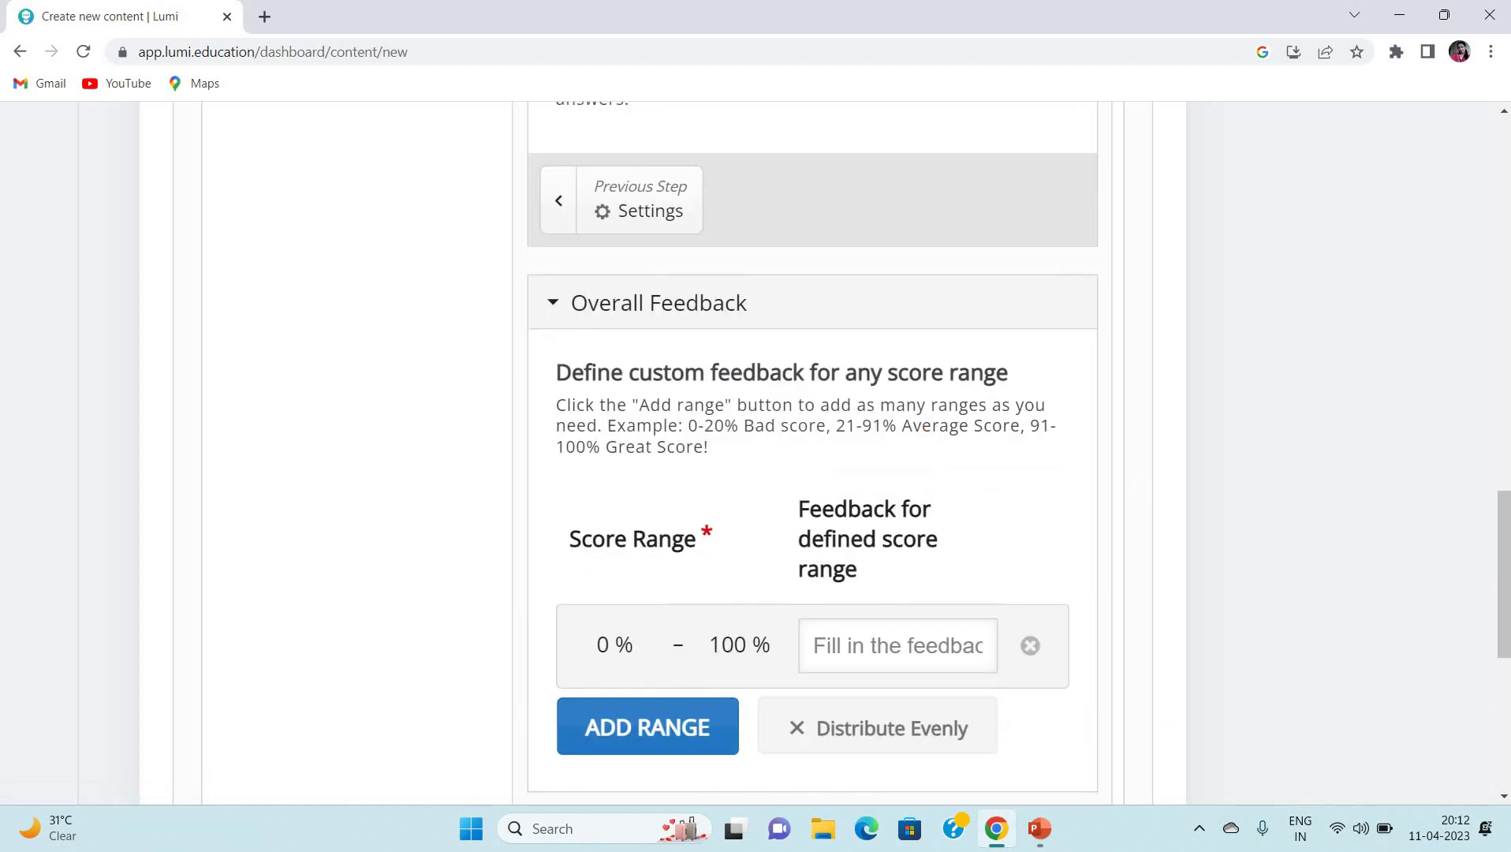
- Place drop zone "a" beside the first clock and drop zone "b" beside the second, aligned in one column before the text labels
{"action": "left_click_drag", "start_coordinate": [1495, 497], "coordinate": [1480, 442]}
{"action": "left_click", "coordinate": [812, 471]}
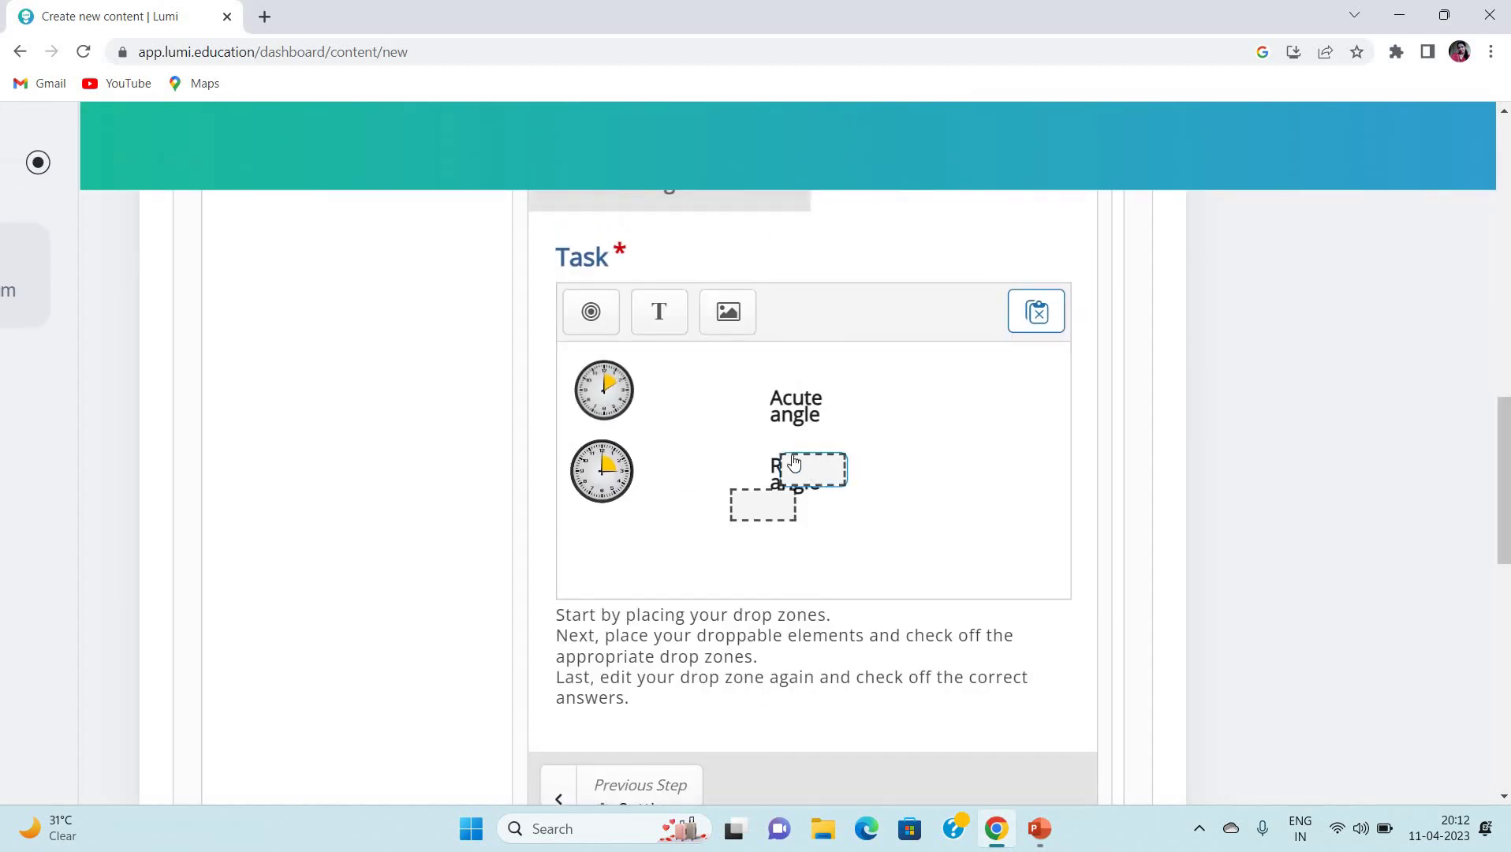
{"action": "left_click_drag", "start_coordinate": [810, 469], "coordinate": [700, 399]}
{"action": "left_click_drag", "start_coordinate": [776, 510], "coordinate": [704, 472]}
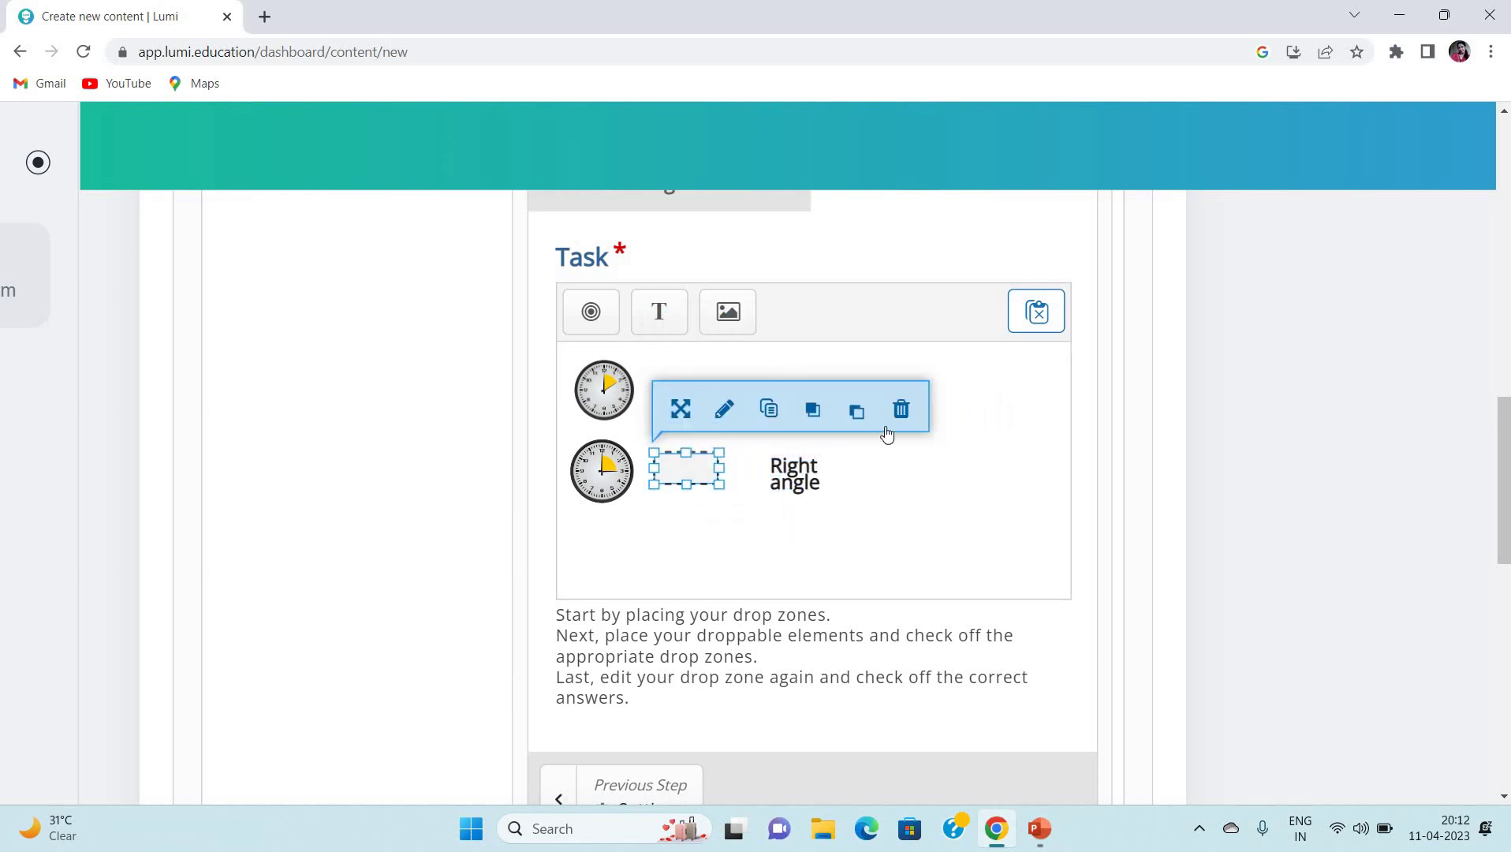
{"action": "left_click", "coordinate": [1029, 466]}
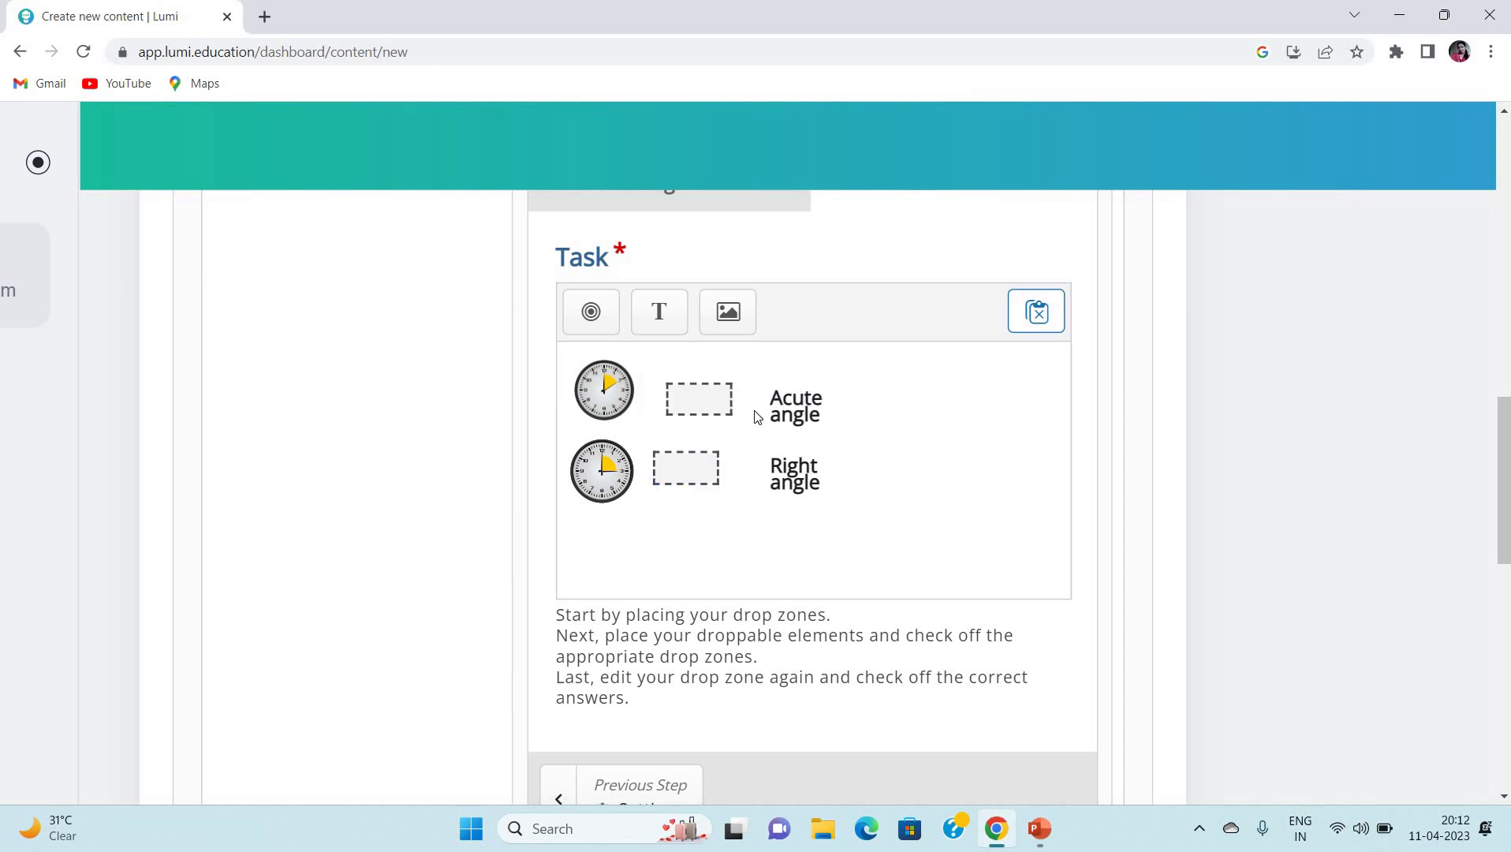
{"action": "left_click", "coordinate": [698, 408]}
{"action": "left_click_drag", "start_coordinate": [699, 408], "coordinate": [697, 408]}
{"action": "left_click", "coordinate": [862, 434]}
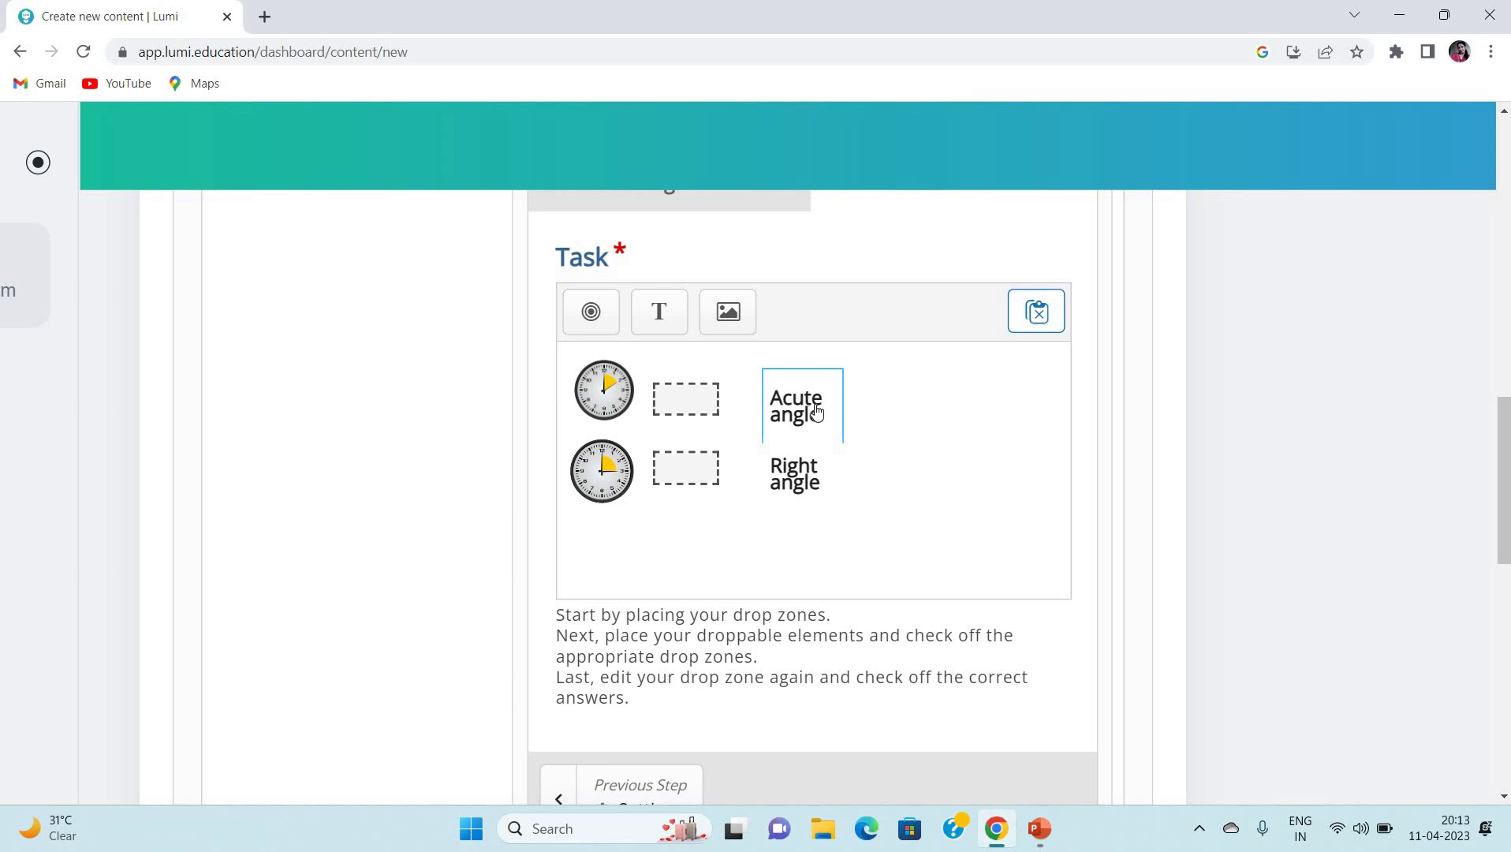
- Move the "Acute angle" text up level with the first clock and allow it in all drop zones
{"action": "left_click_drag", "start_coordinate": [816, 412], "coordinate": [815, 397]}
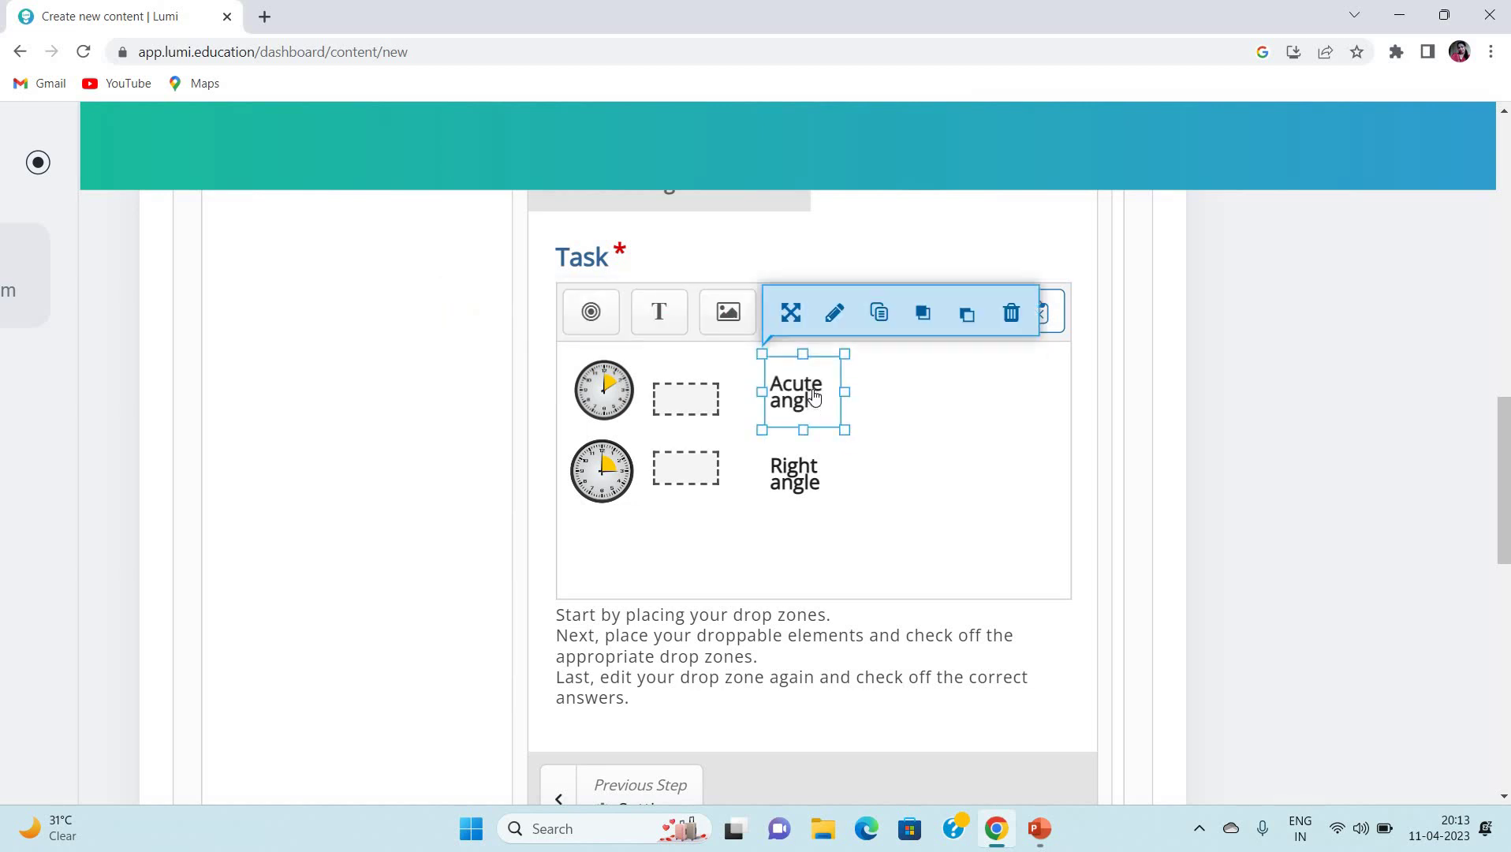
{"action": "double_click", "coordinate": [815, 397]}
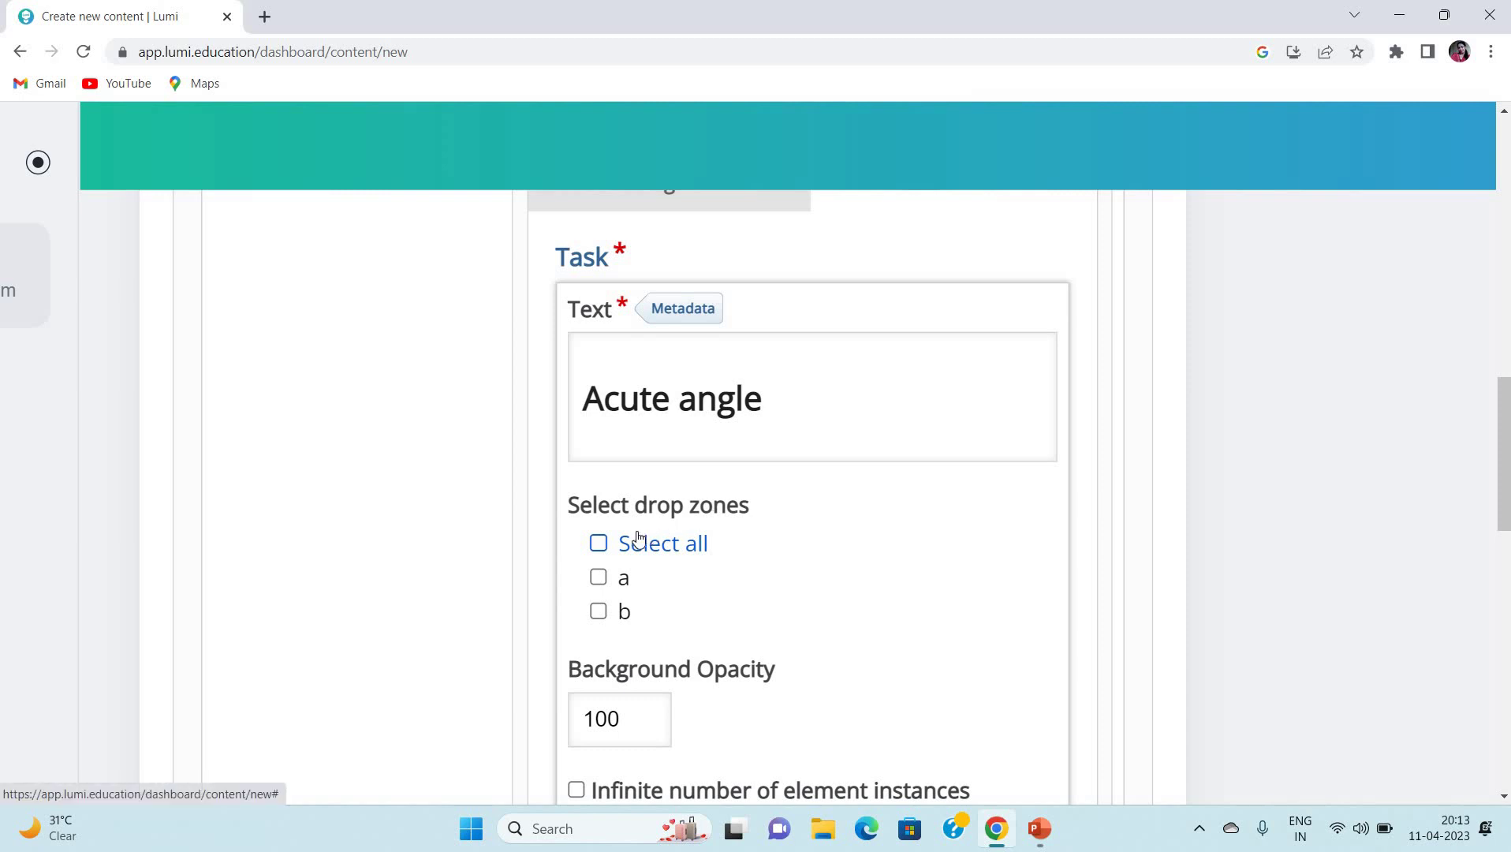
{"action": "left_click", "coordinate": [598, 545]}
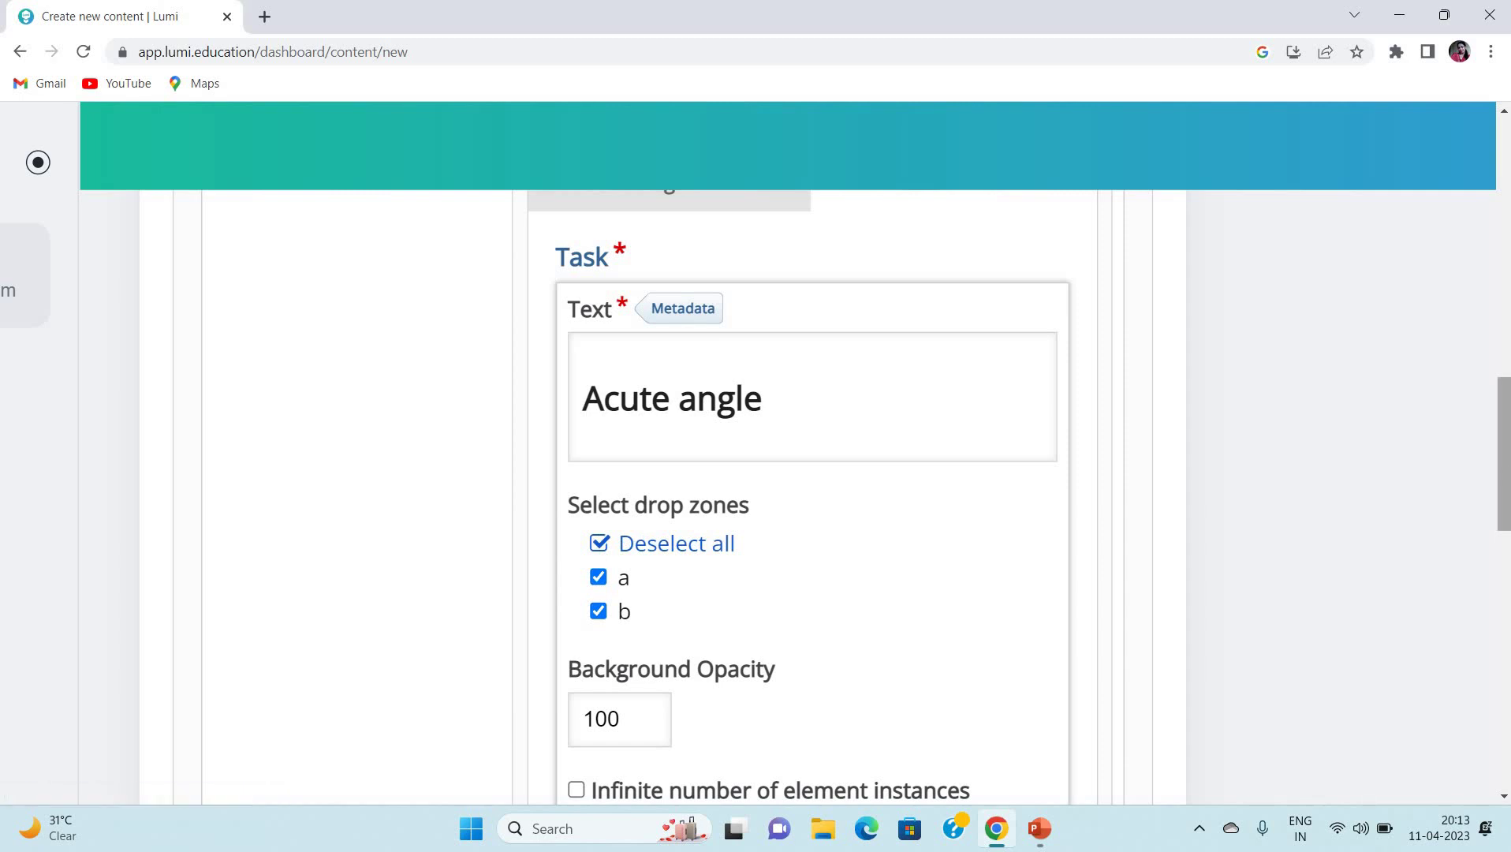
{"action": "scroll", "coordinate": [1504, 453], "scroll_direction": "down", "scroll_amount": 3}
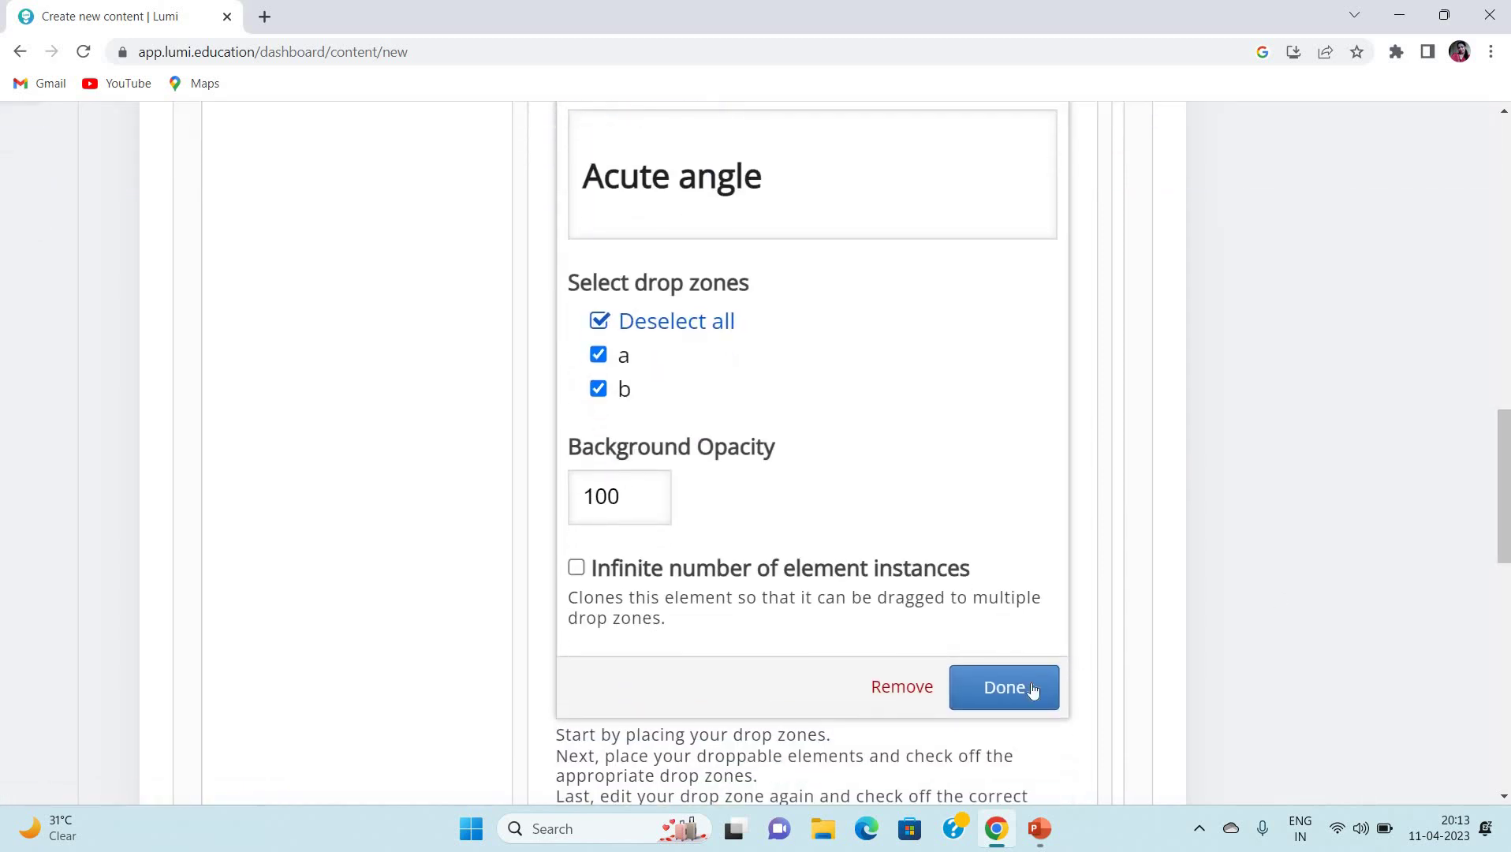
{"action": "left_click", "coordinate": [1033, 689]}
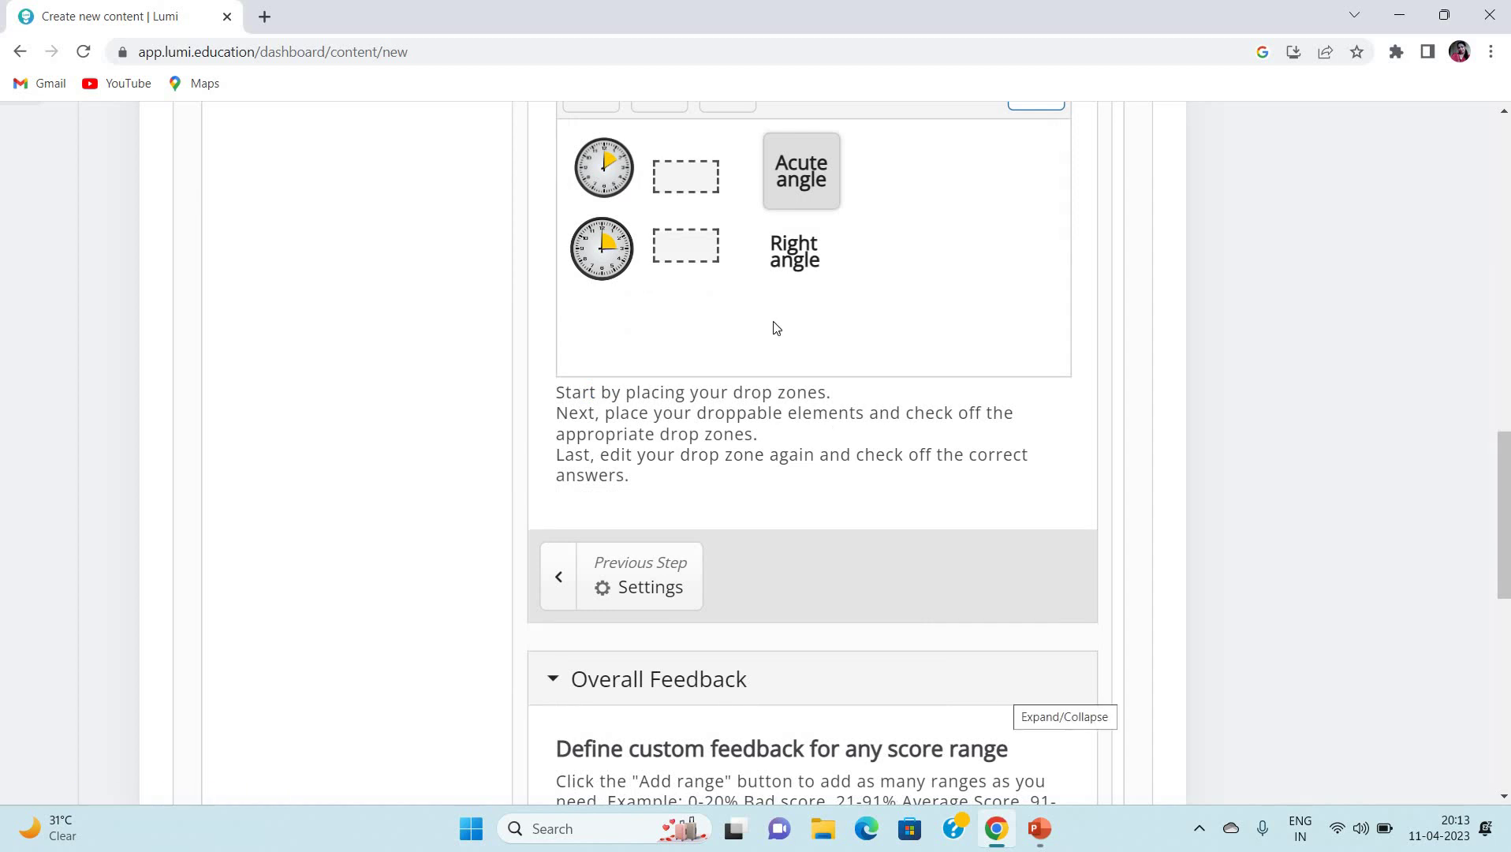
- Allow the "Right angle" text to be dropped in all drop zones
{"action": "double_click", "coordinate": [793, 251]}
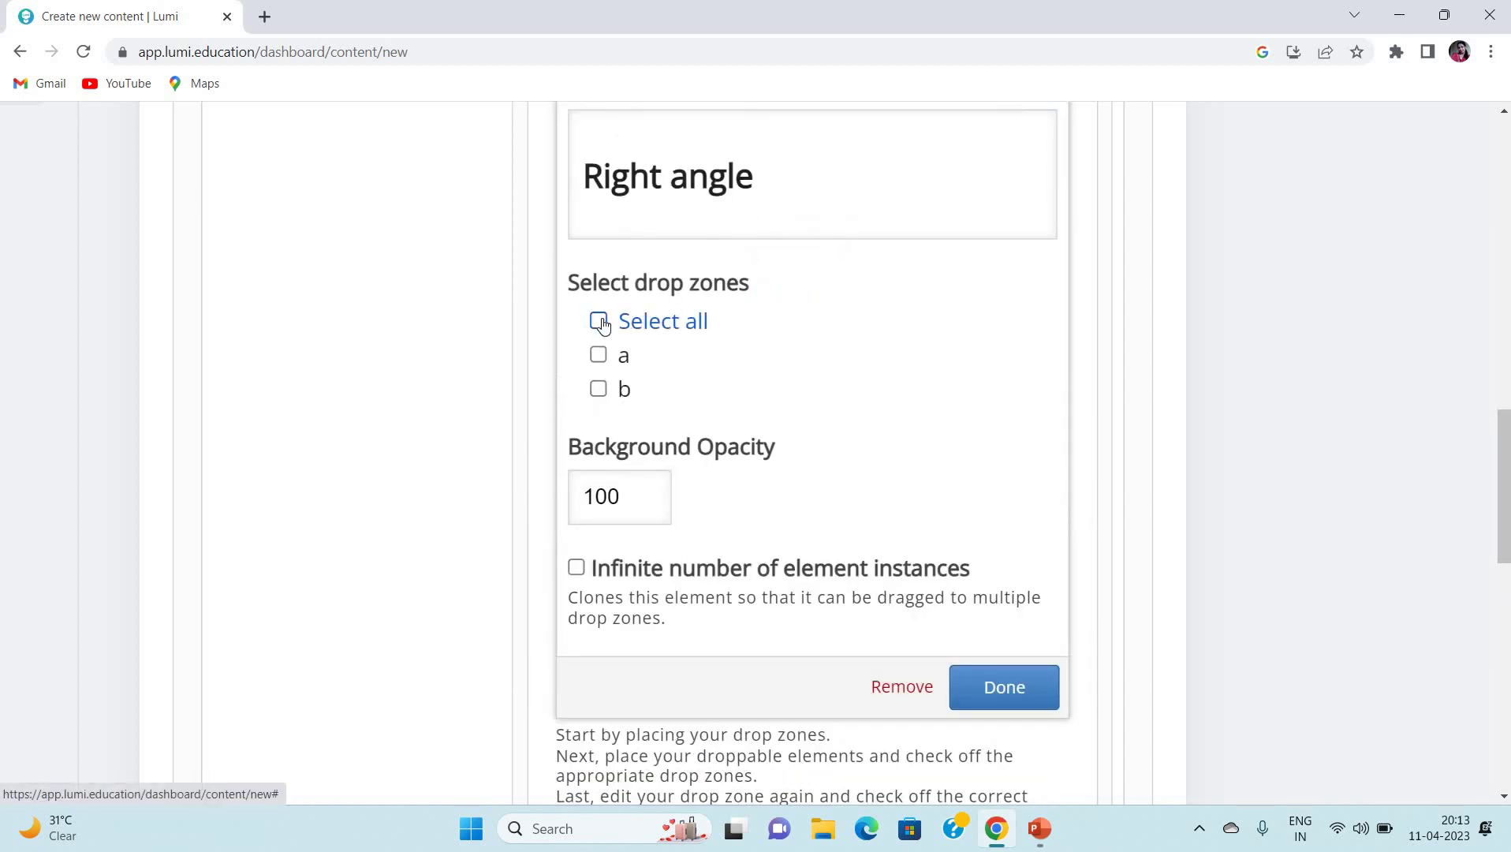
{"action": "left_click", "coordinate": [600, 322]}
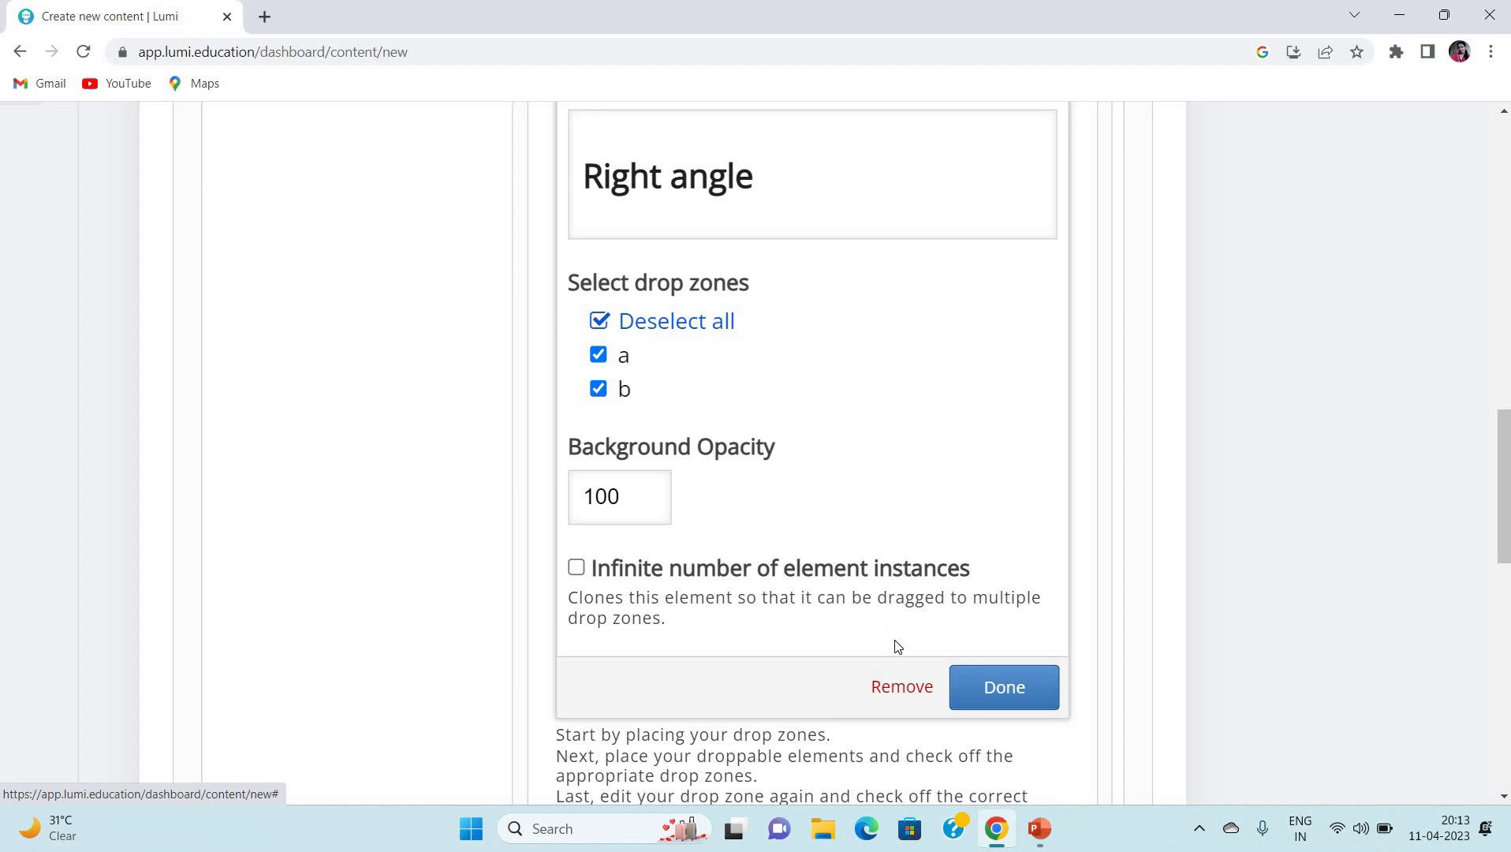
{"action": "left_click", "coordinate": [992, 691]}
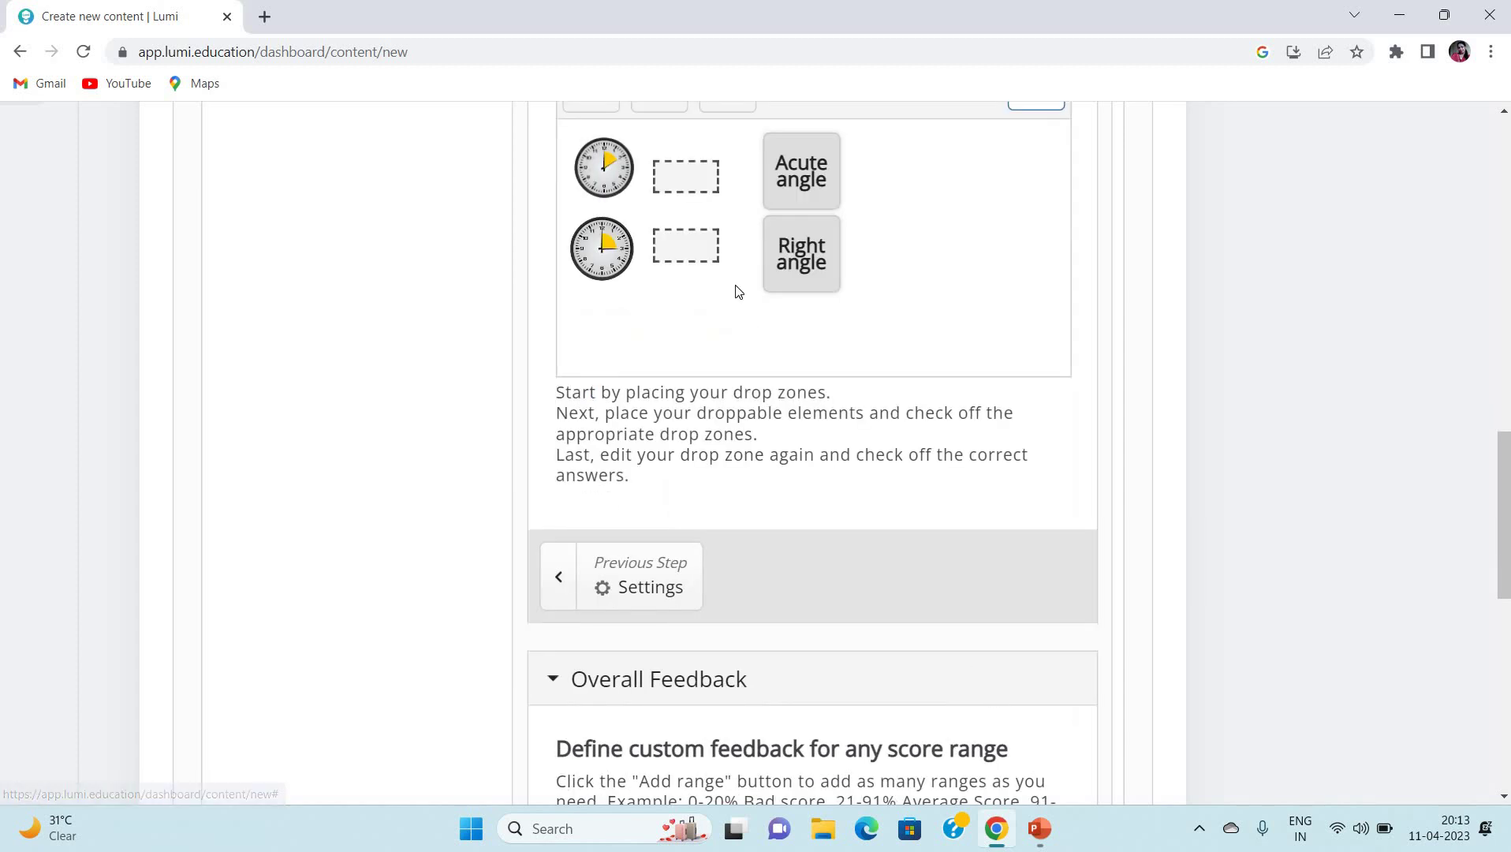
- Set "Acute angle" as the correct element for drop zone "a" beside the first clock
{"action": "double_click", "coordinate": [686, 183]}
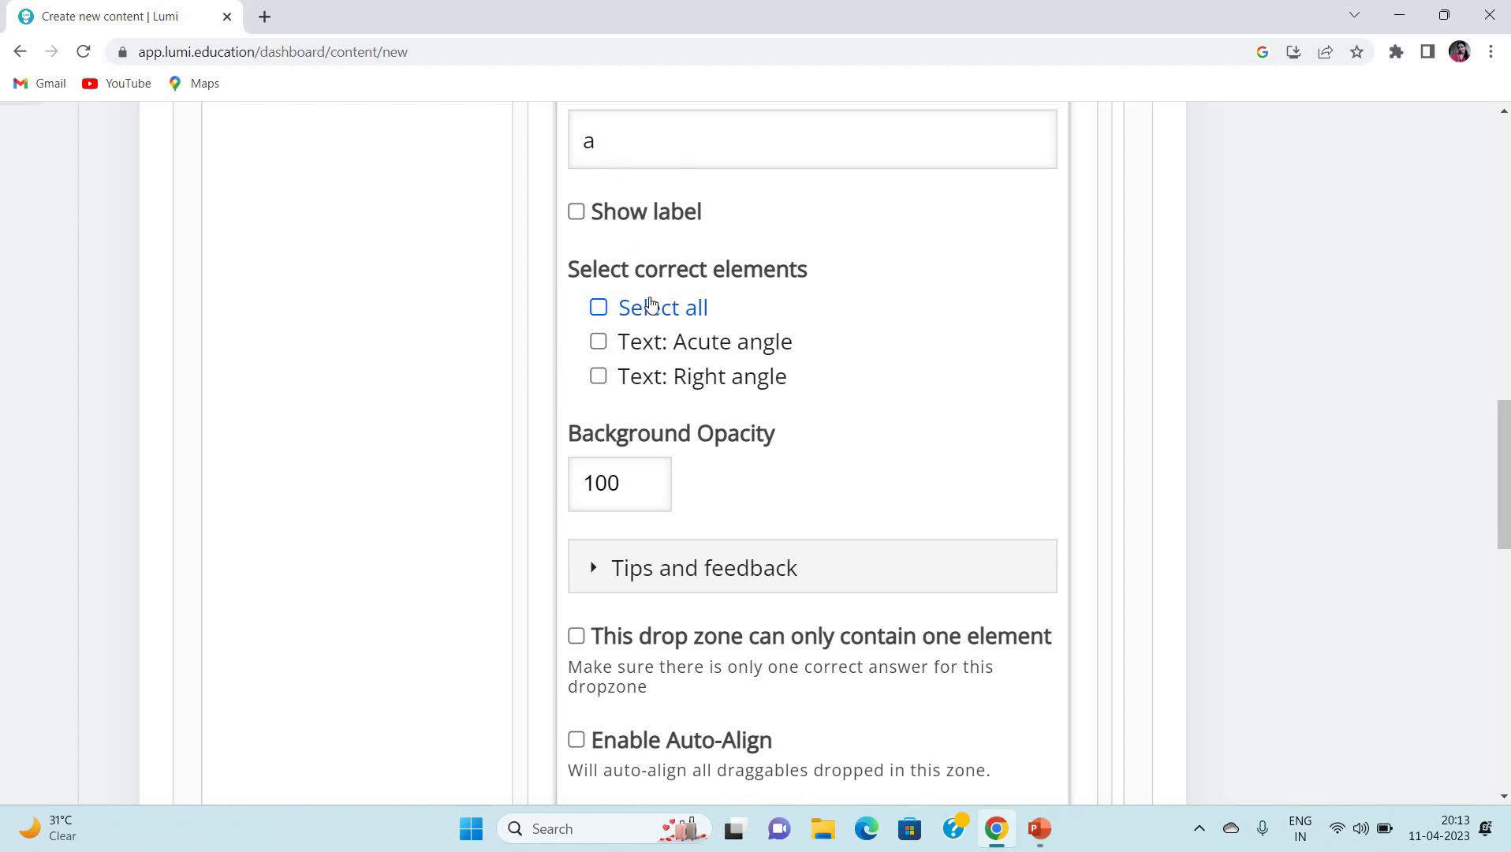
{"action": "left_click", "coordinate": [598, 343]}
{"action": "scroll", "coordinate": [1504, 552], "scroll_direction": "down", "scroll_amount": 3}
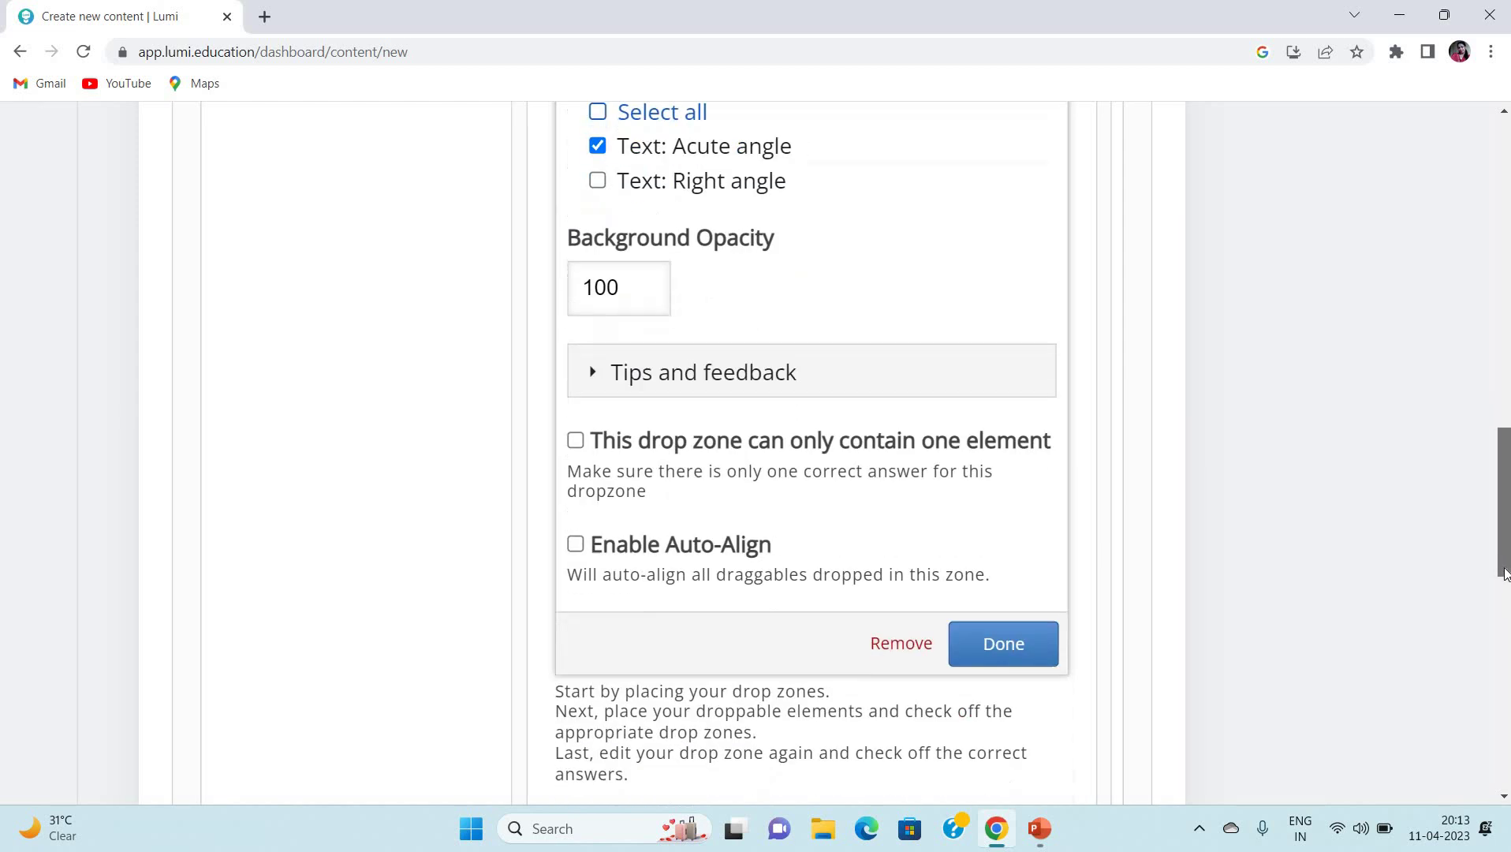
{"action": "left_click", "coordinate": [1004, 596]}
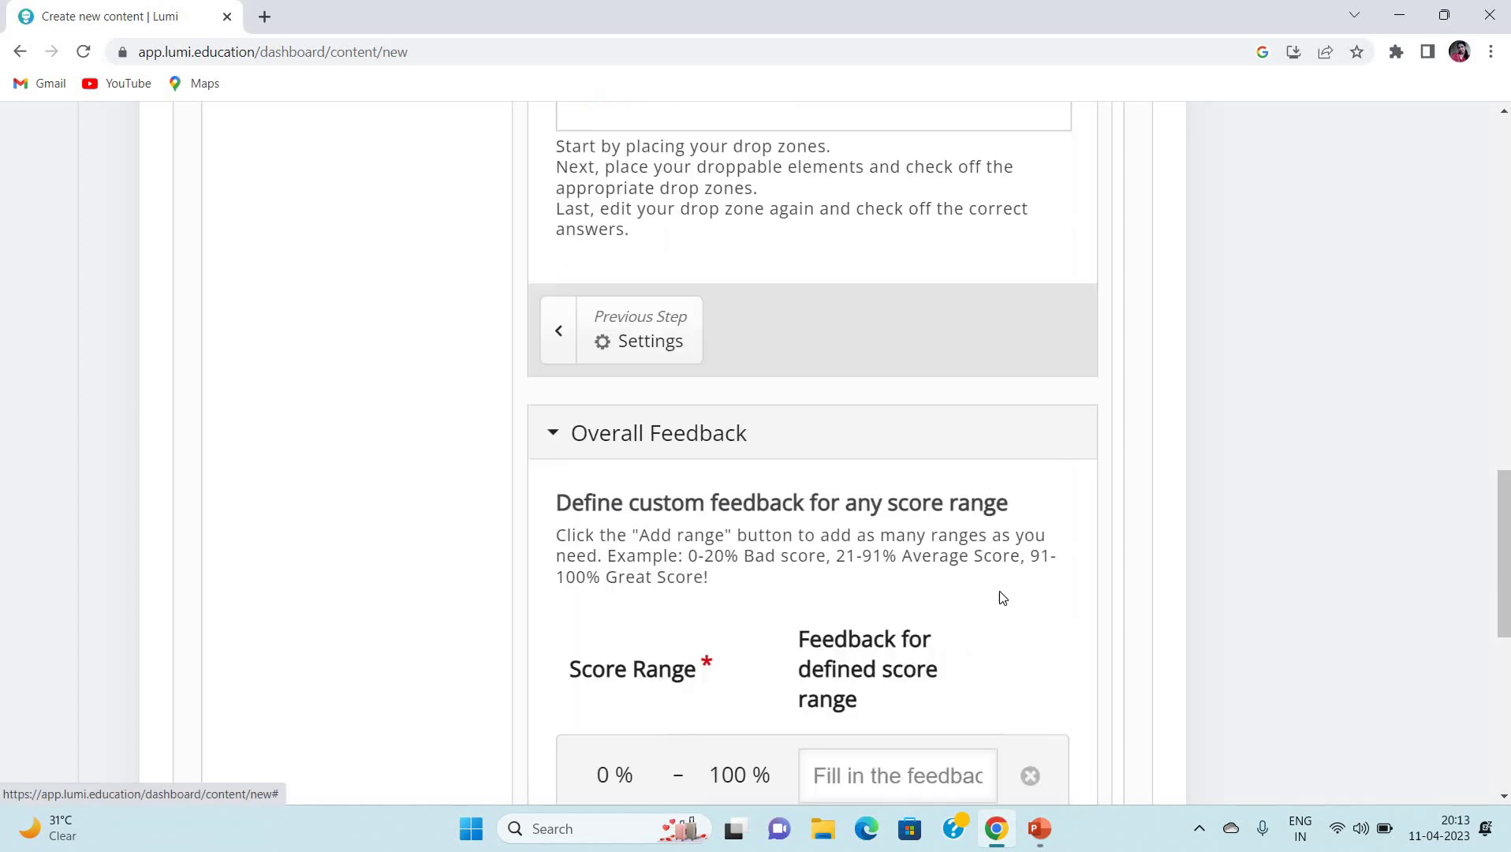
- Set "Right angle" as the correct element for drop zone "b" beside the second clock
{"action": "scroll", "coordinate": [1507, 516], "scroll_direction": "up", "scroll_amount": 4}
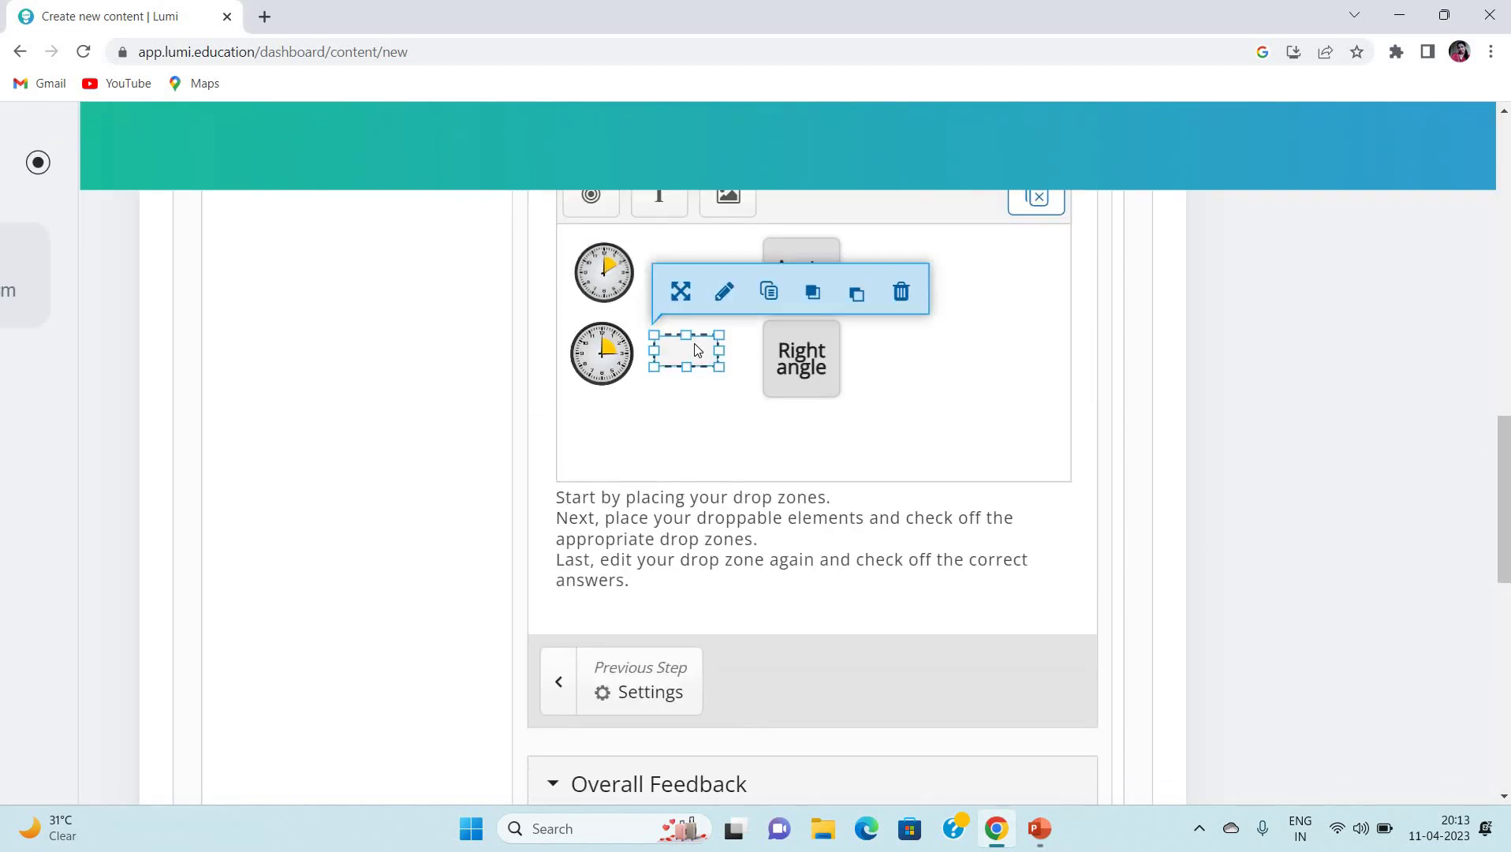
{"action": "double_click", "coordinate": [695, 353]}
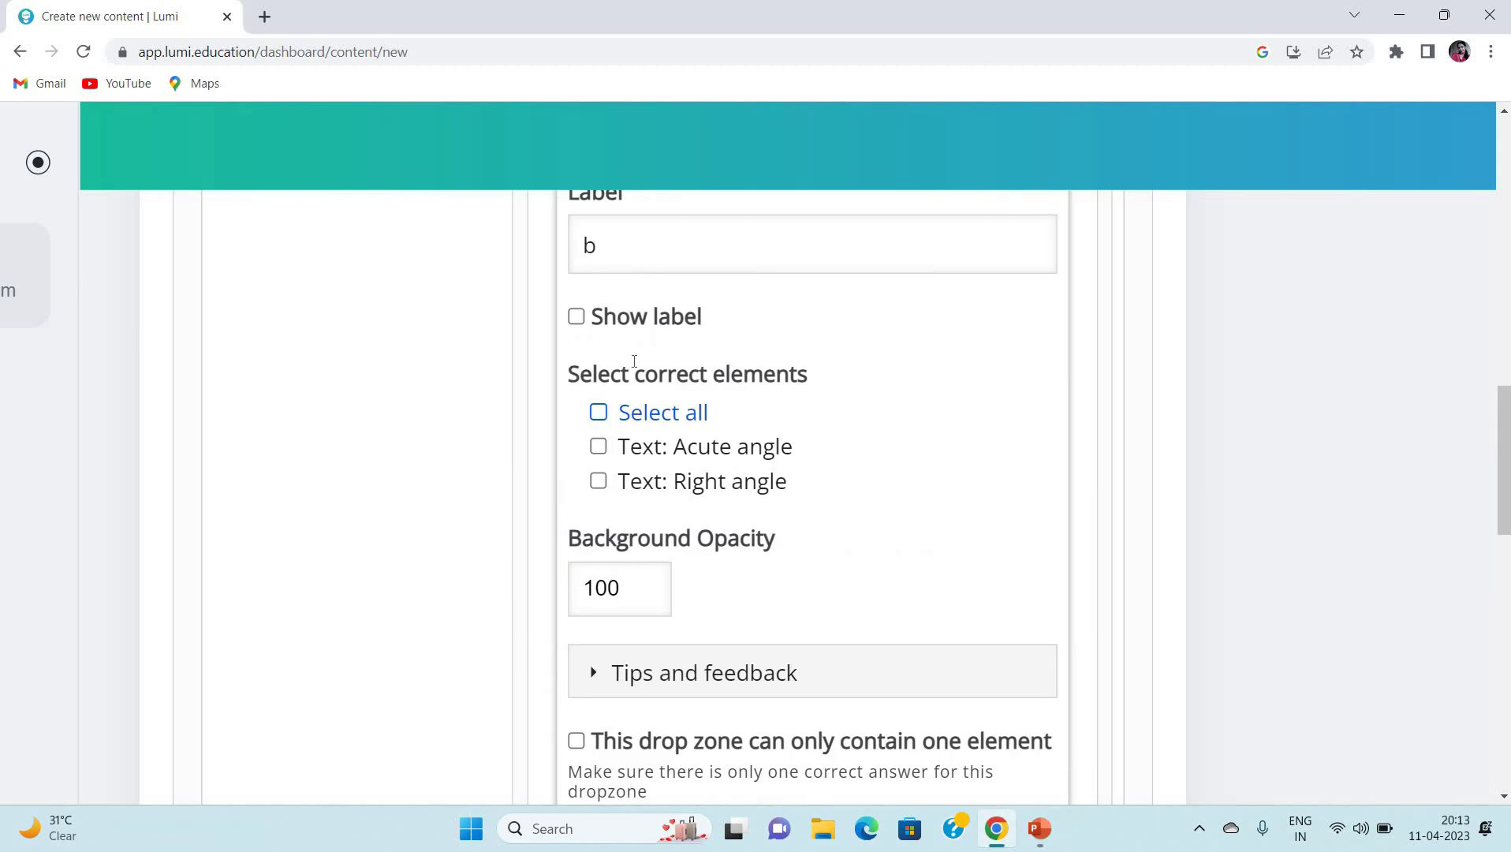
{"action": "left_click", "coordinate": [605, 488]}
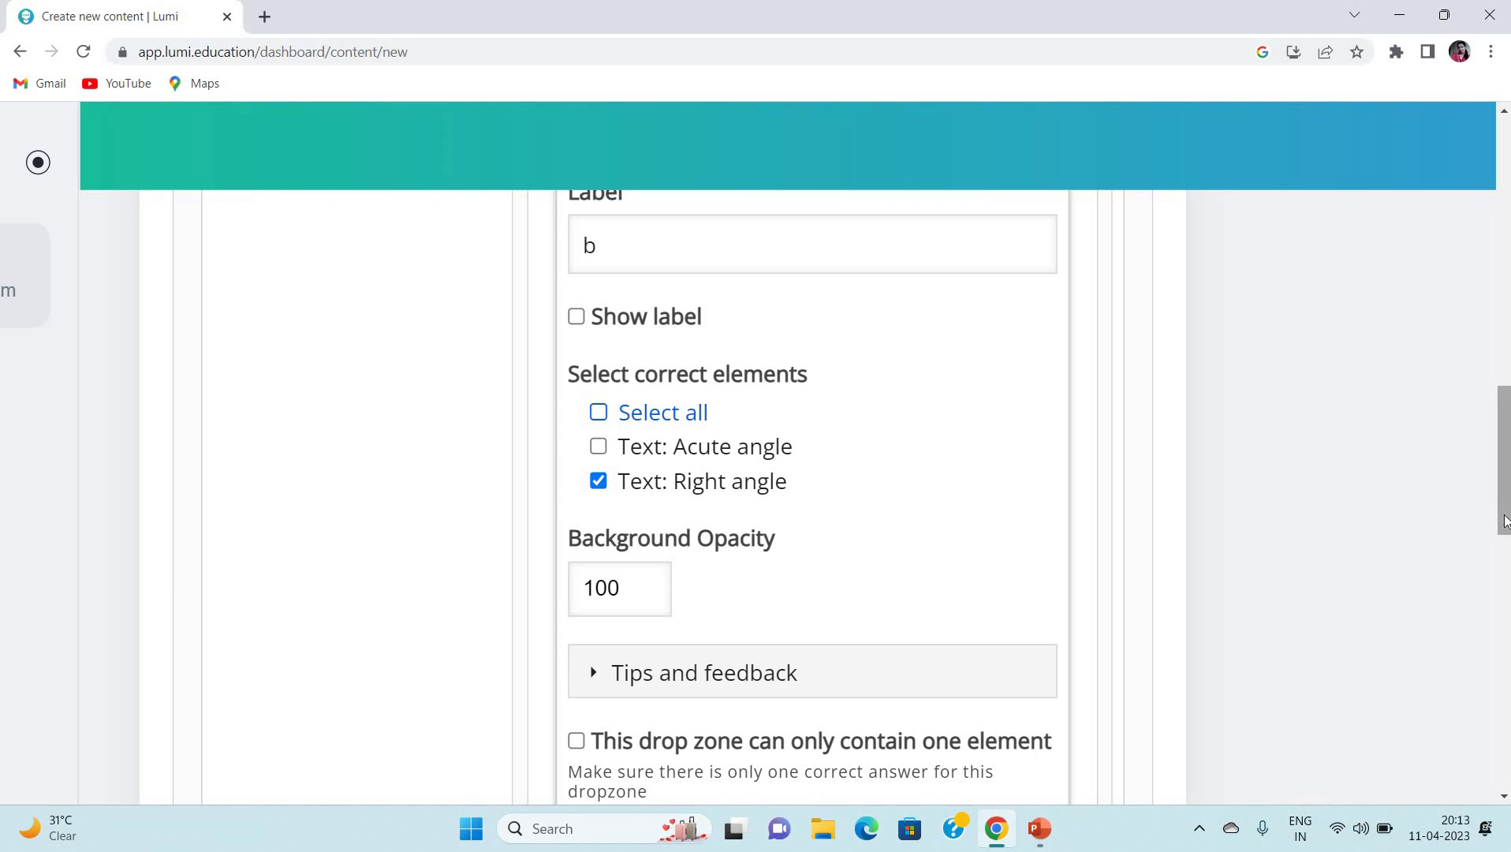
{"action": "left_click_drag", "start_coordinate": [1505, 520], "coordinate": [1505, 574]}
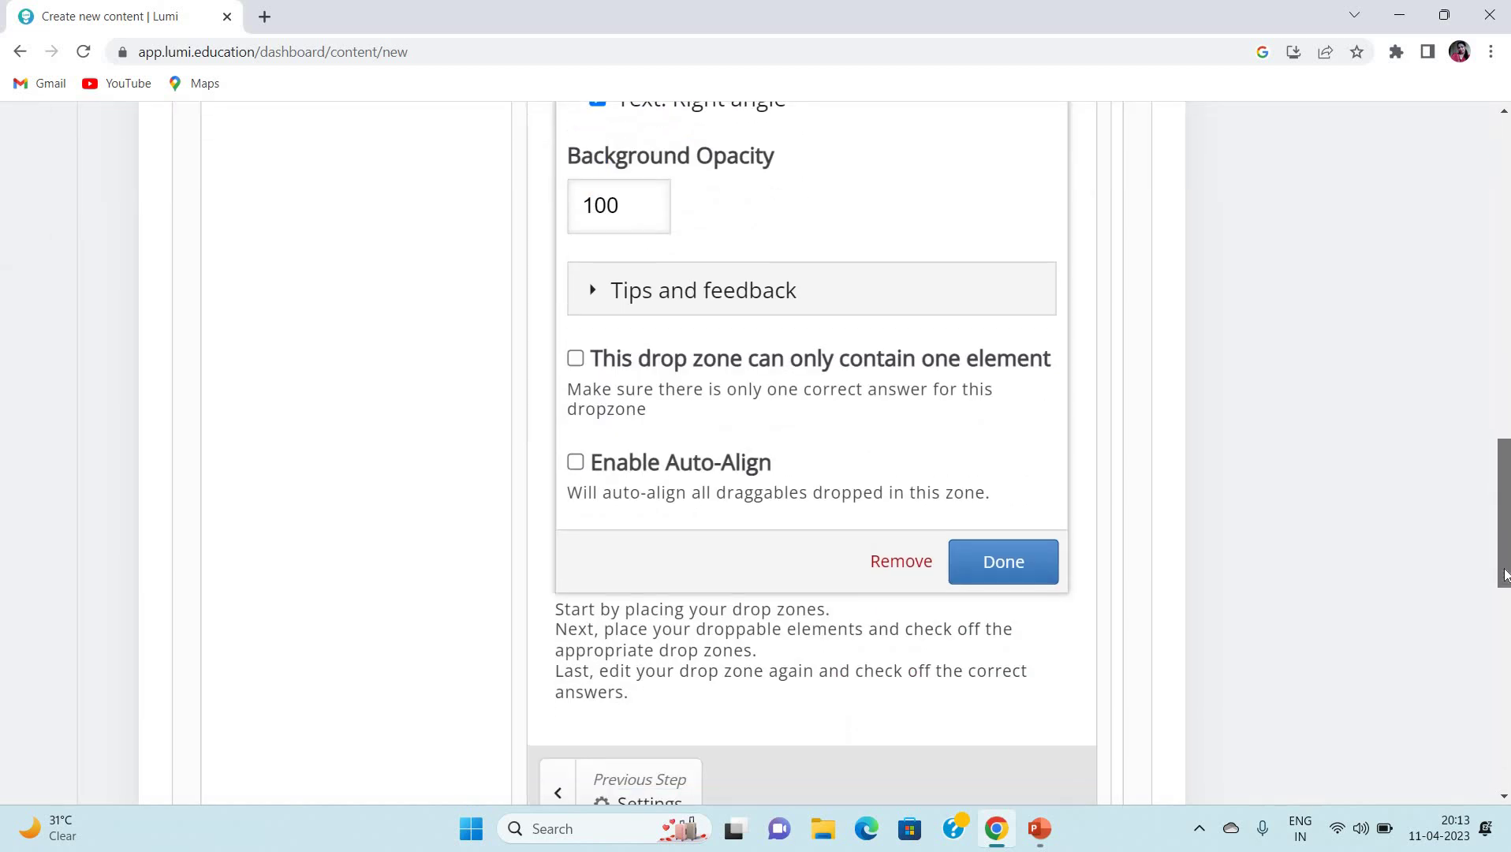
{"action": "left_click", "coordinate": [1003, 561]}
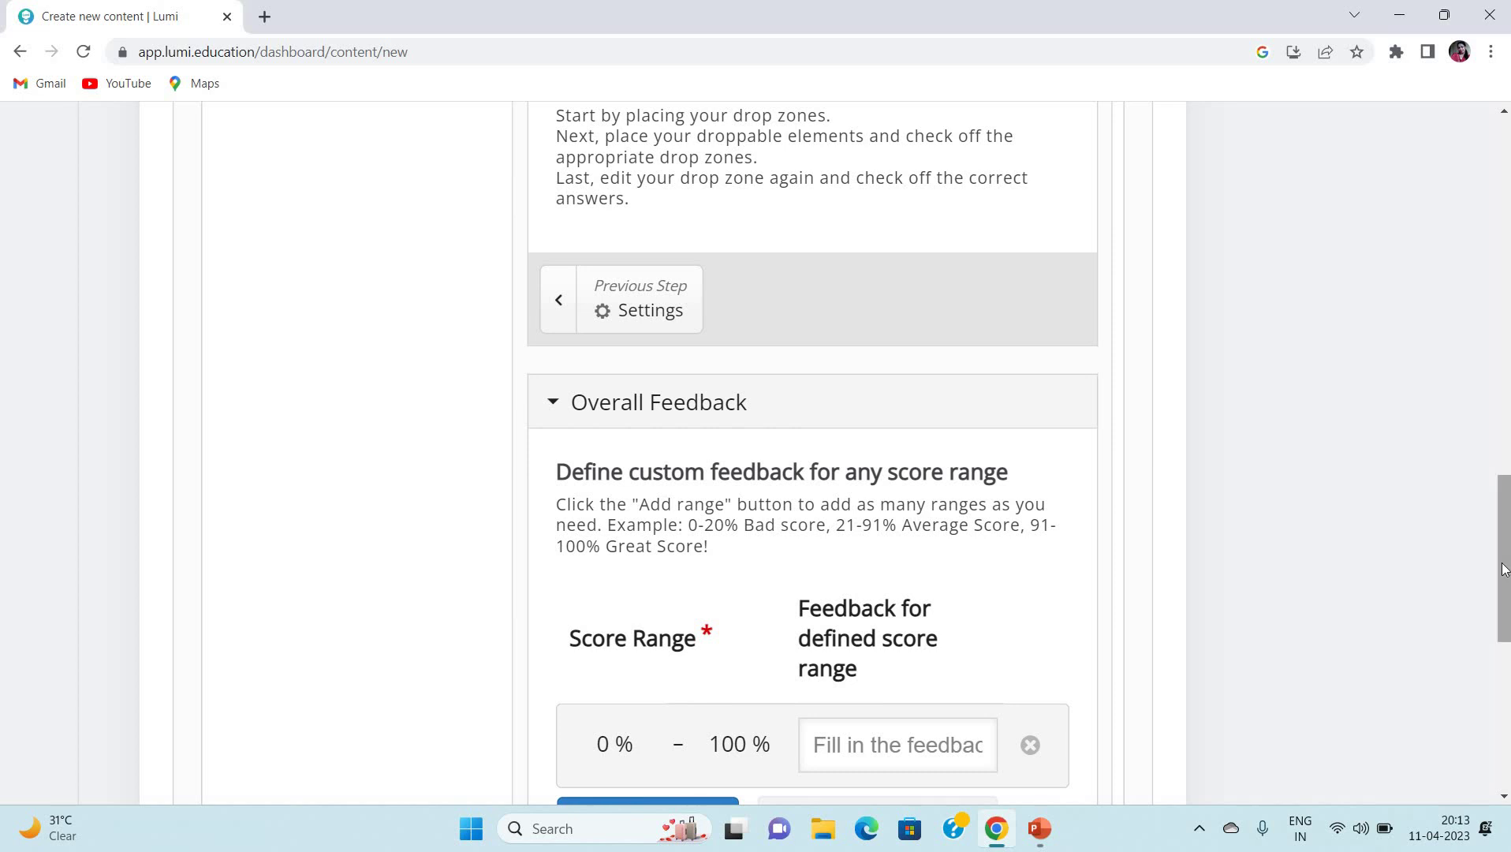
- Review the settings of drop zone "a" beside the first clock, including its selected correct element
{"action": "left_click_drag", "start_coordinate": [1494, 508], "coordinate": [1494, 410]}
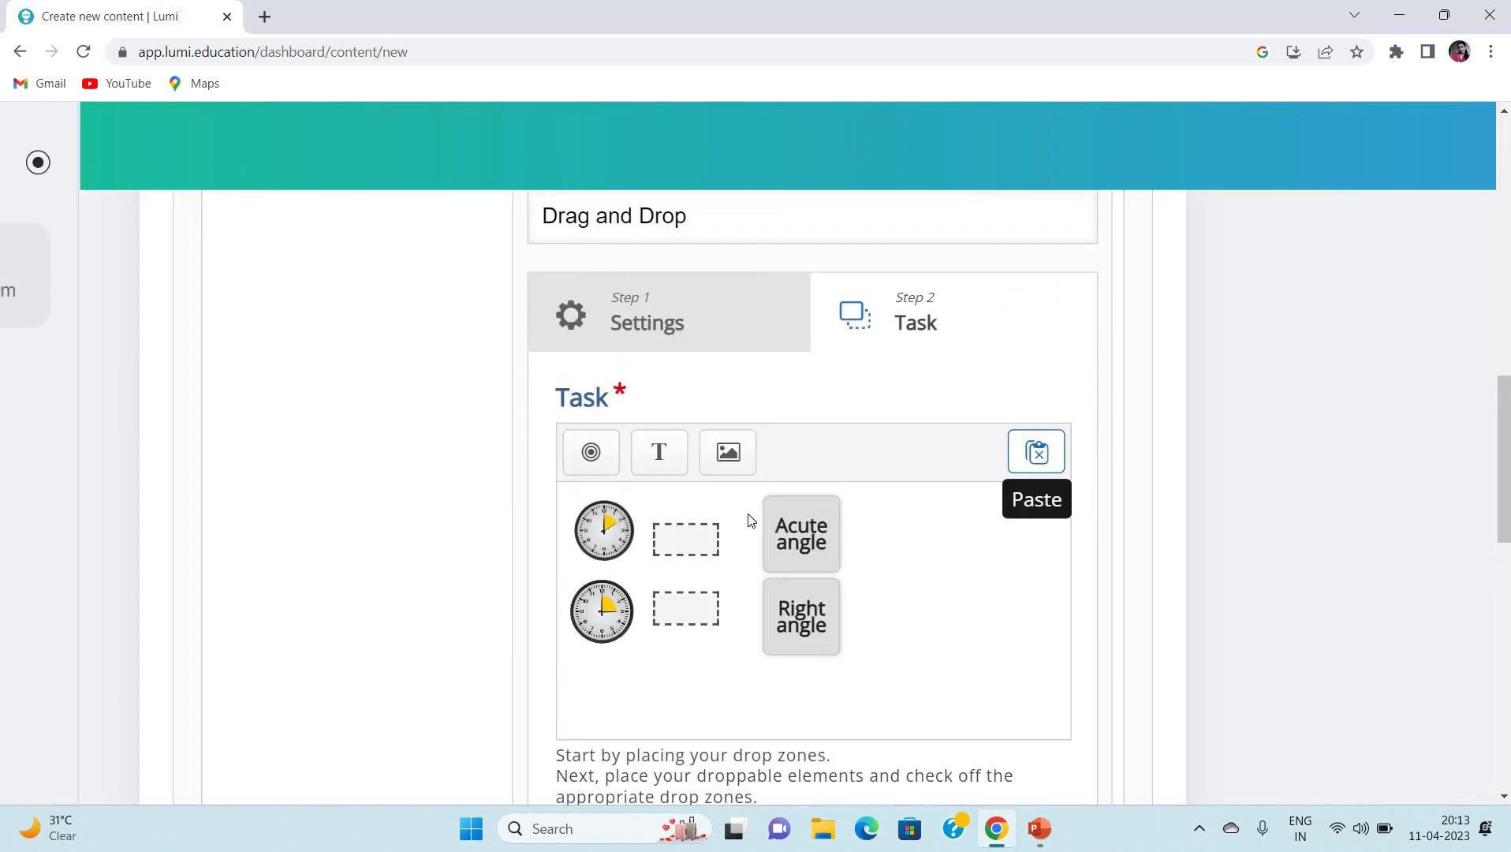
{"action": "left_click", "coordinate": [710, 549]}
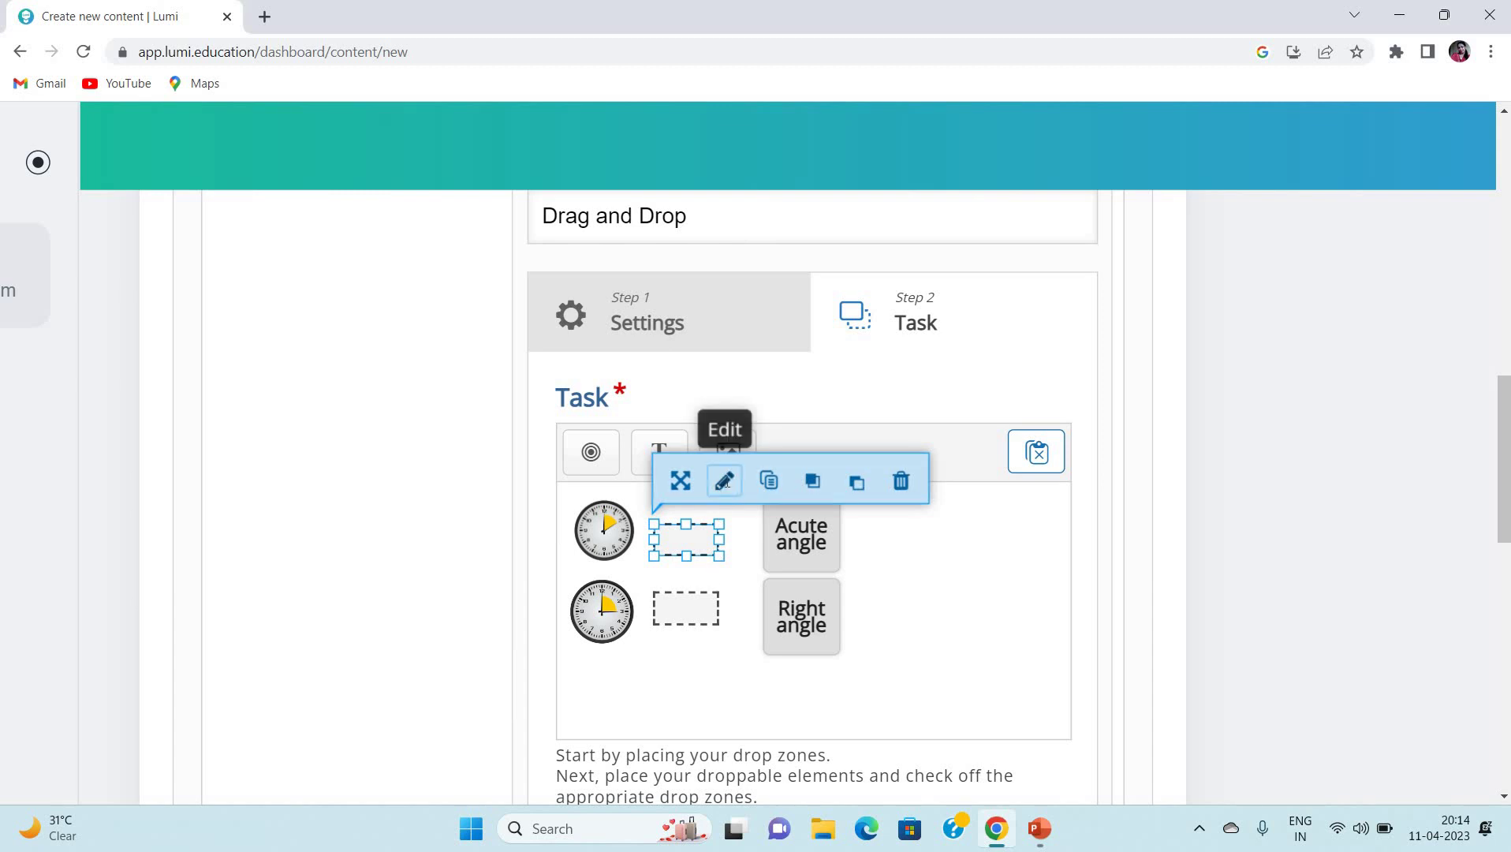
{"action": "left_click", "coordinate": [724, 481]}
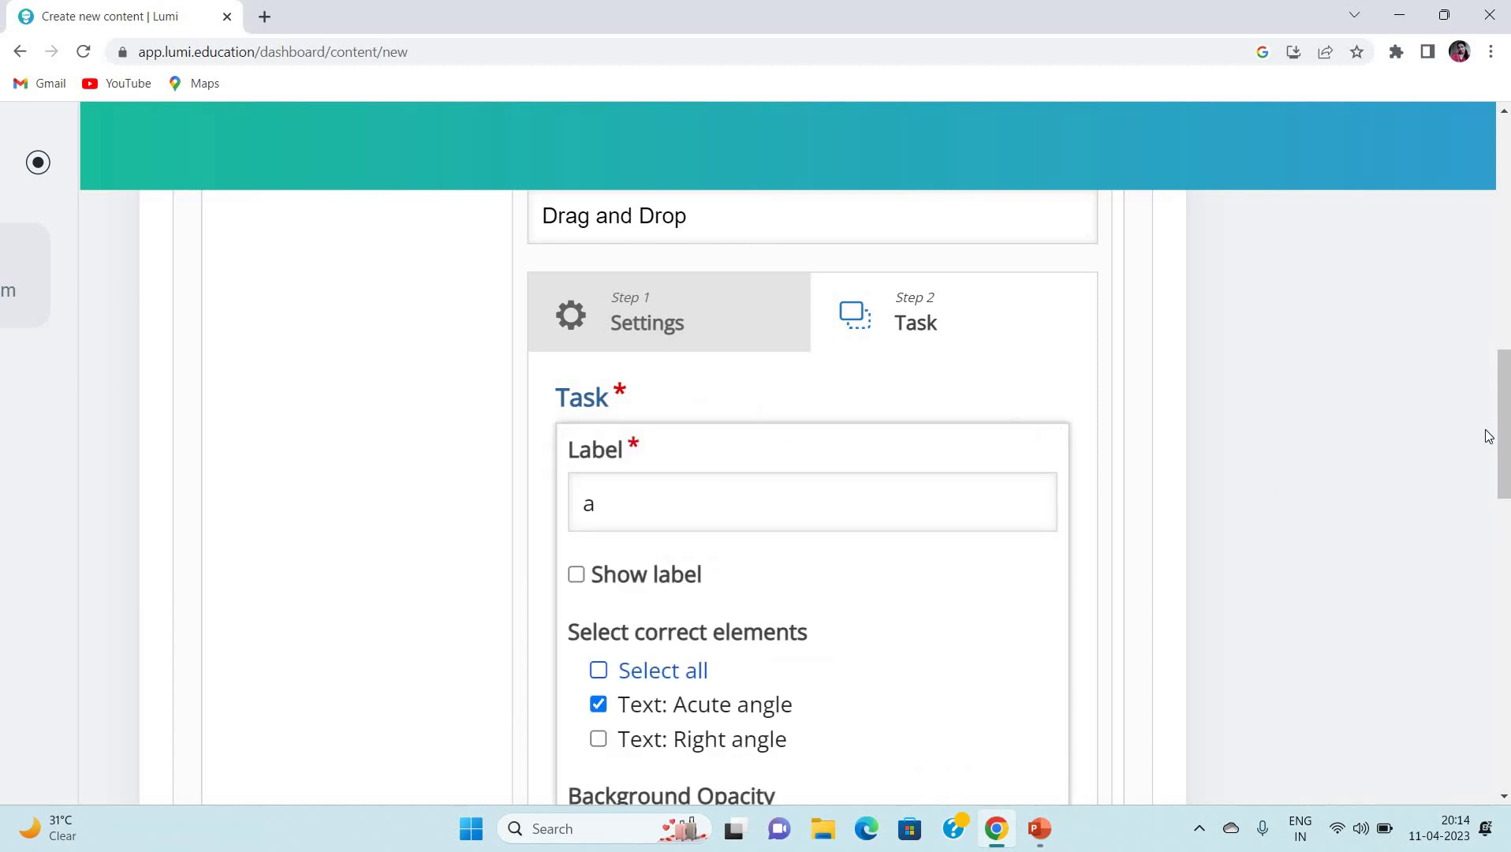
{"action": "left_click_drag", "start_coordinate": [1505, 465], "coordinate": [1504, 553]}
{"action": "left_click", "coordinate": [1026, 565]}
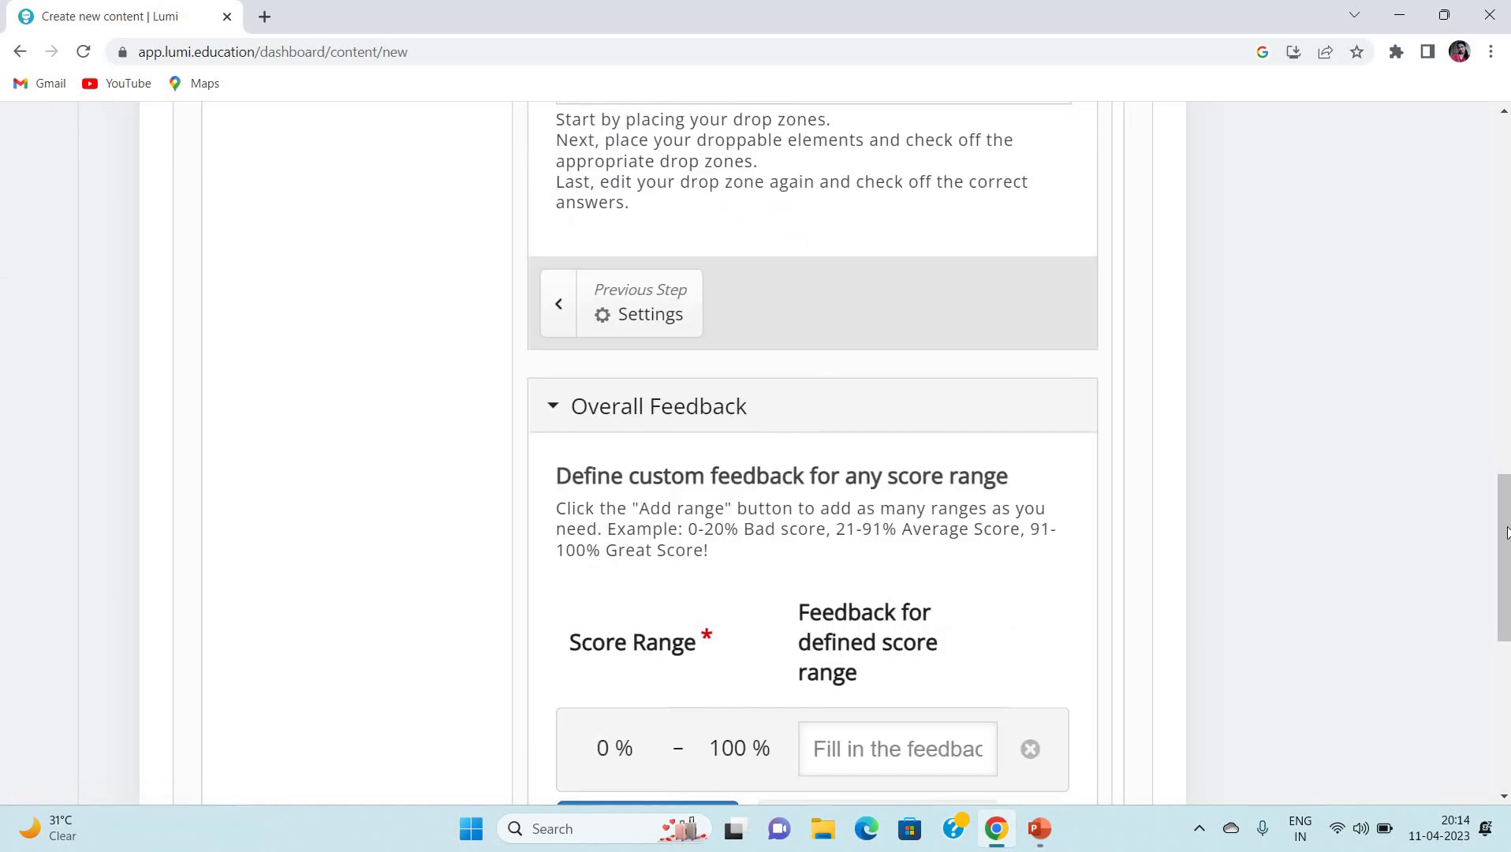
- Enlarge both drop zones to matching sizes so they extend almost to the angle-name labels
{"action": "left_click_drag", "start_coordinate": [1506, 533], "coordinate": [1506, 438]}
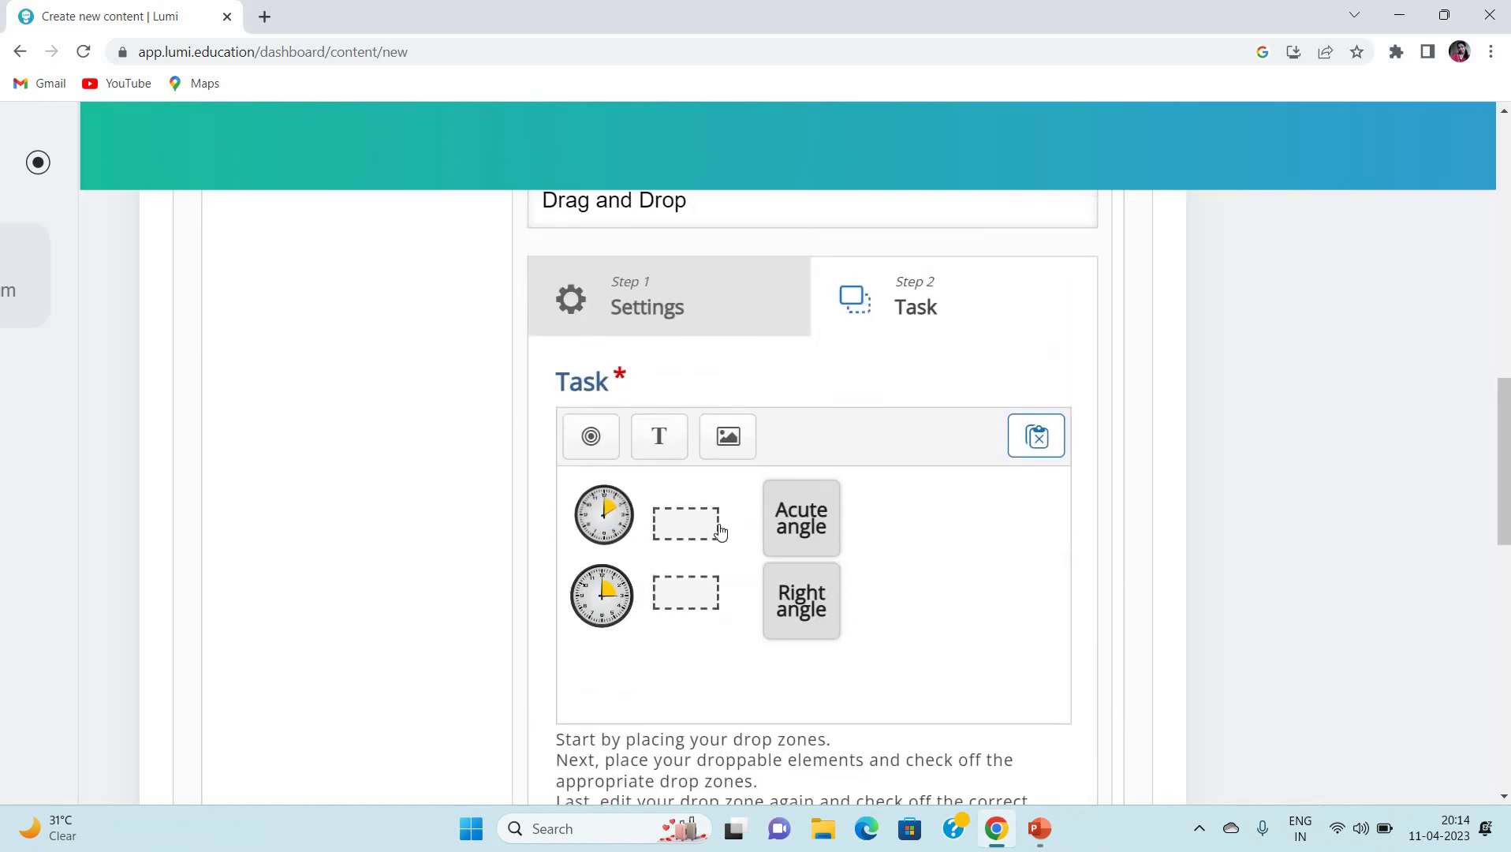
{"action": "left_click", "coordinate": [719, 534]}
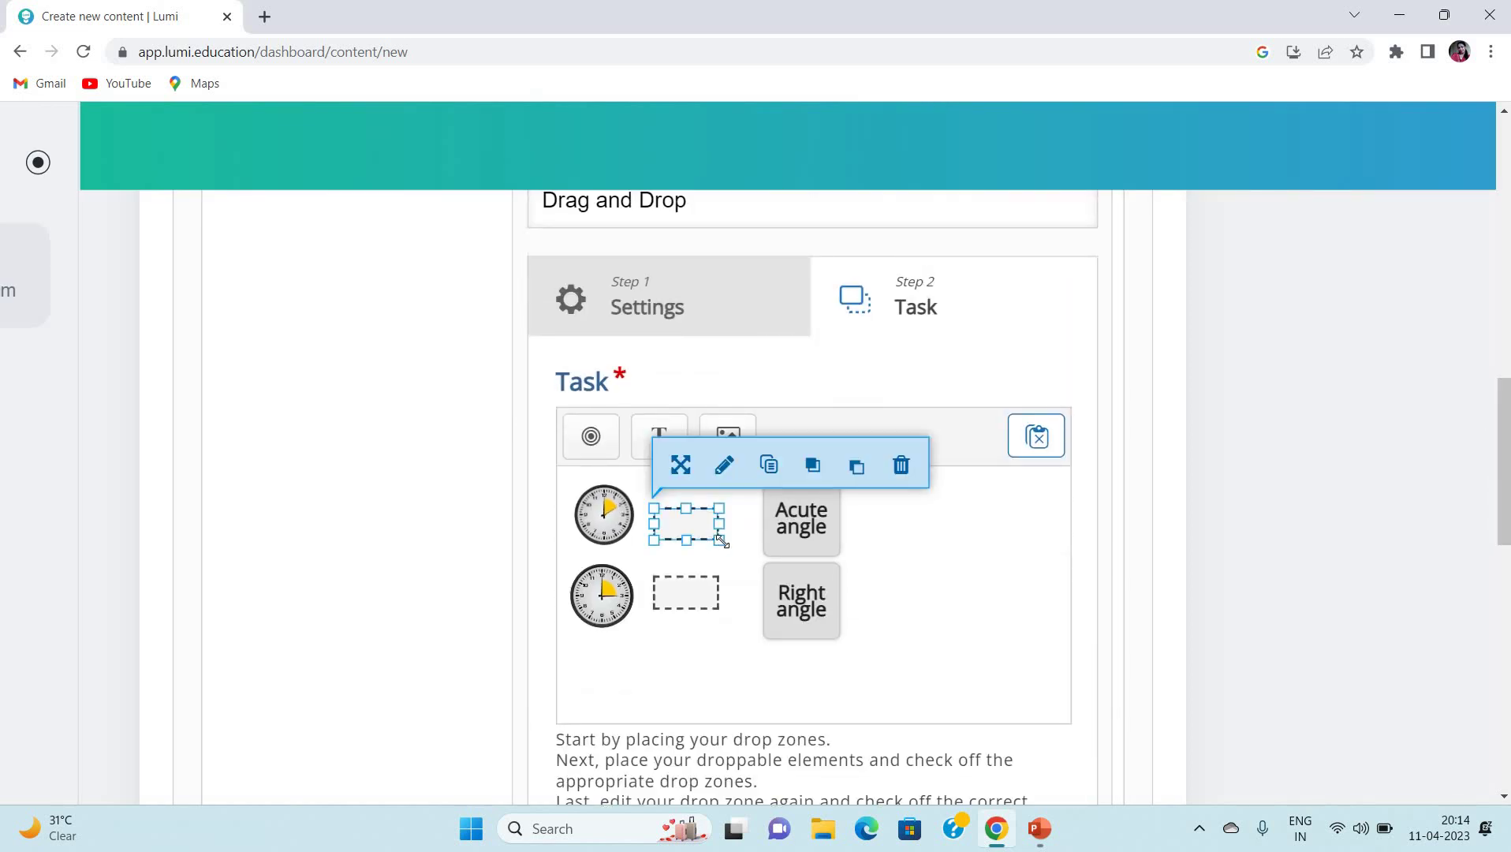
{"action": "left_click_drag", "start_coordinate": [723, 541], "coordinate": [751, 554]}
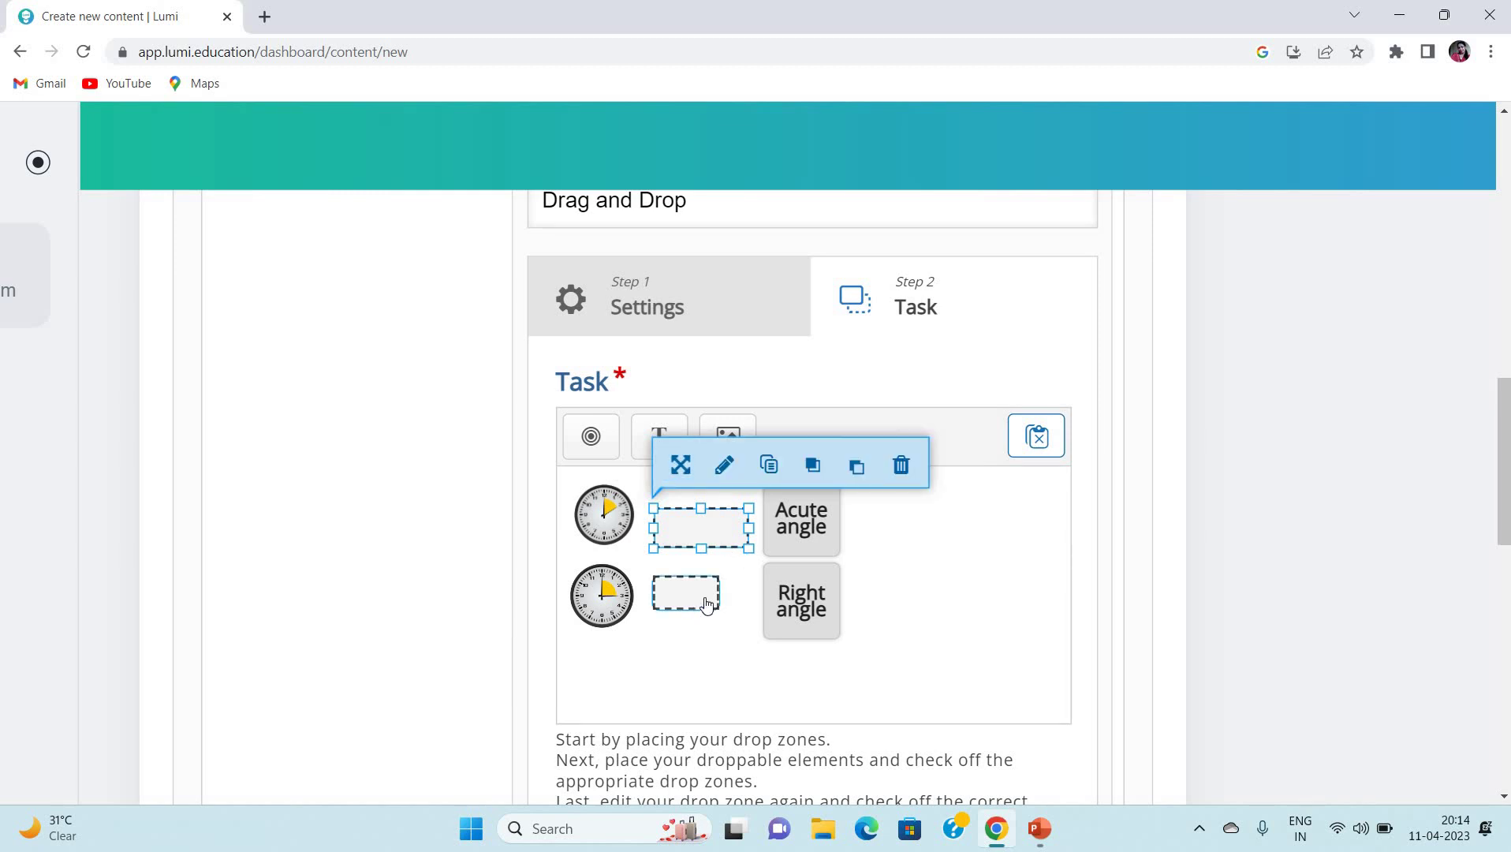
{"action": "left_click", "coordinate": [720, 608]}
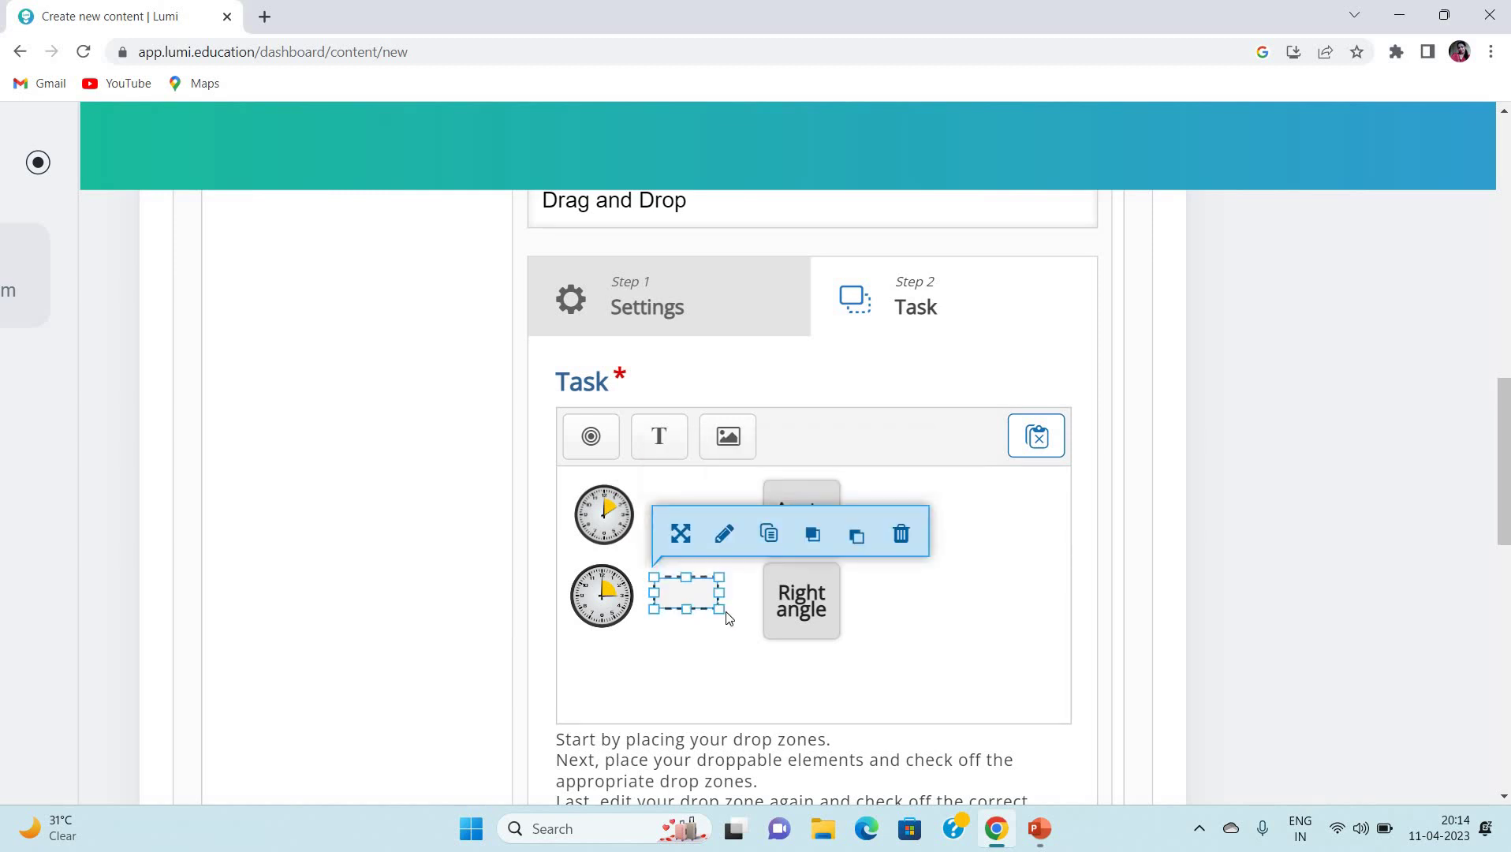
{"action": "left_click_drag", "start_coordinate": [726, 613], "coordinate": [758, 622]}
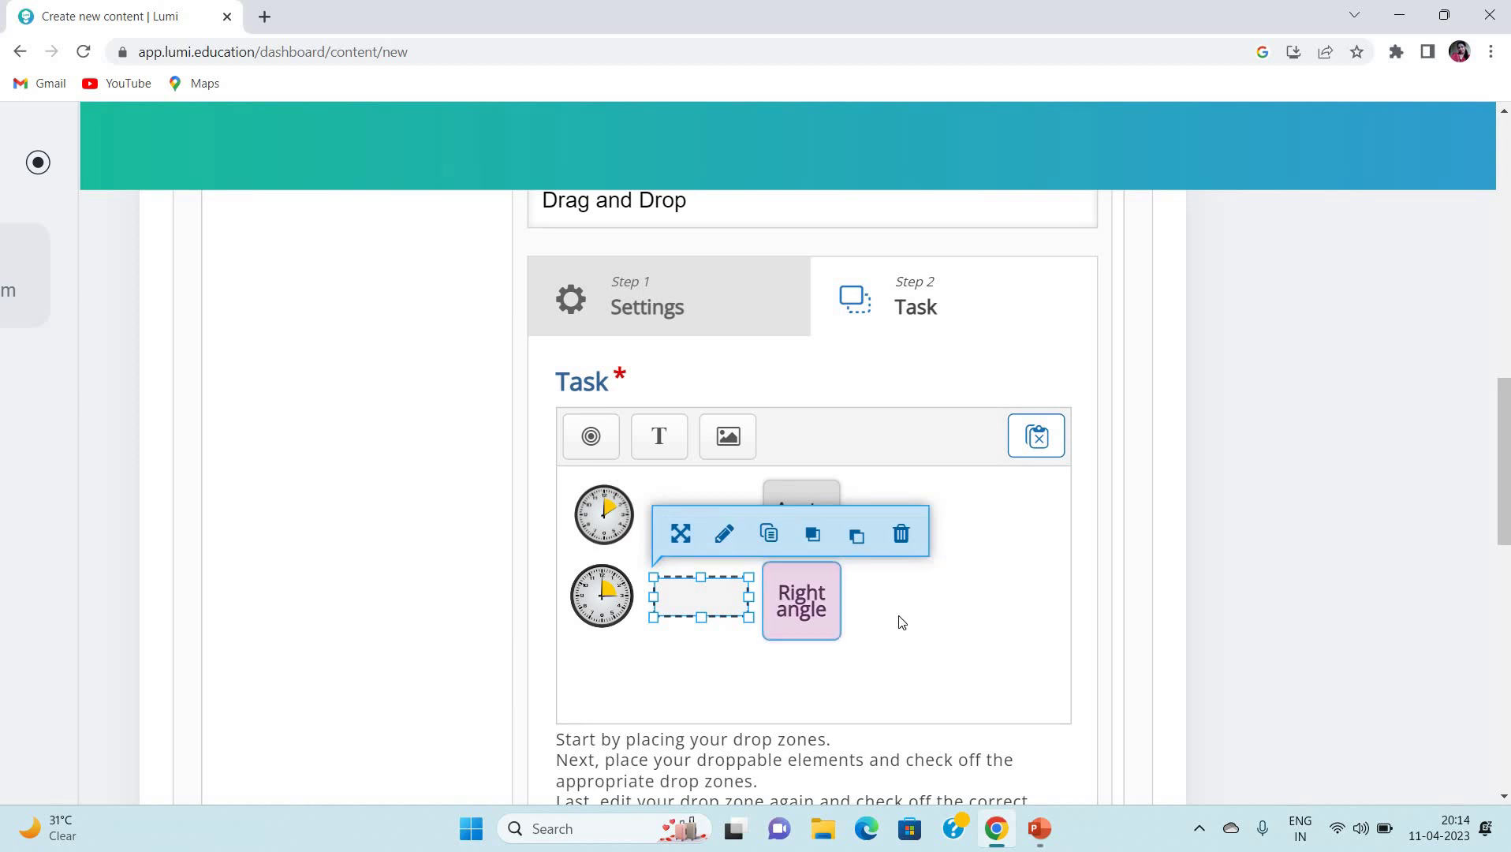
{"action": "left_click", "coordinate": [902, 622]}
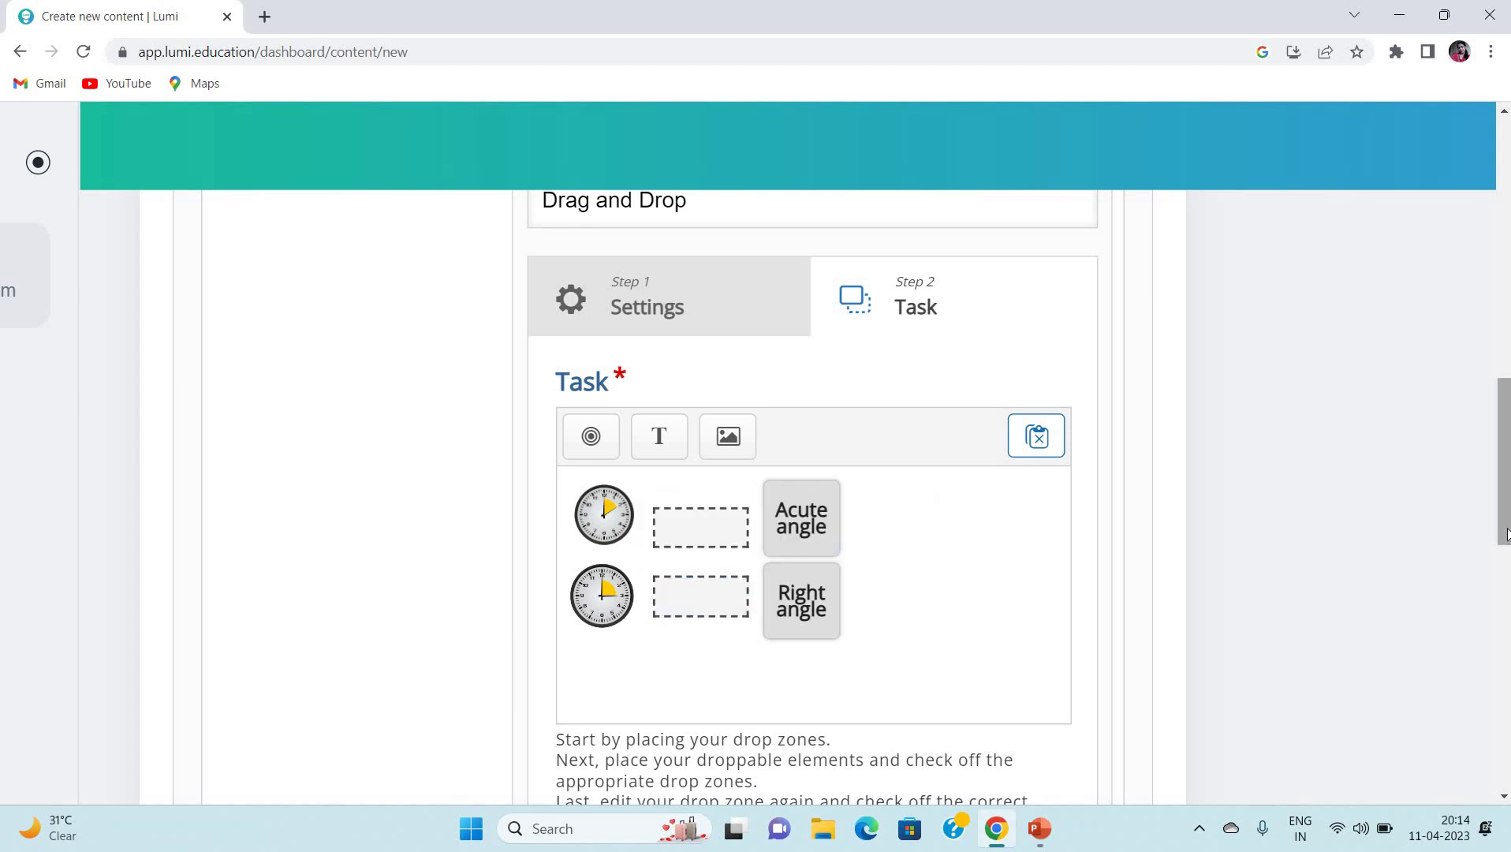
- Reset the page zoom to its default and save the quiz
{"action": "left_click_drag", "start_coordinate": [1505, 502], "coordinate": [1505, 419]}
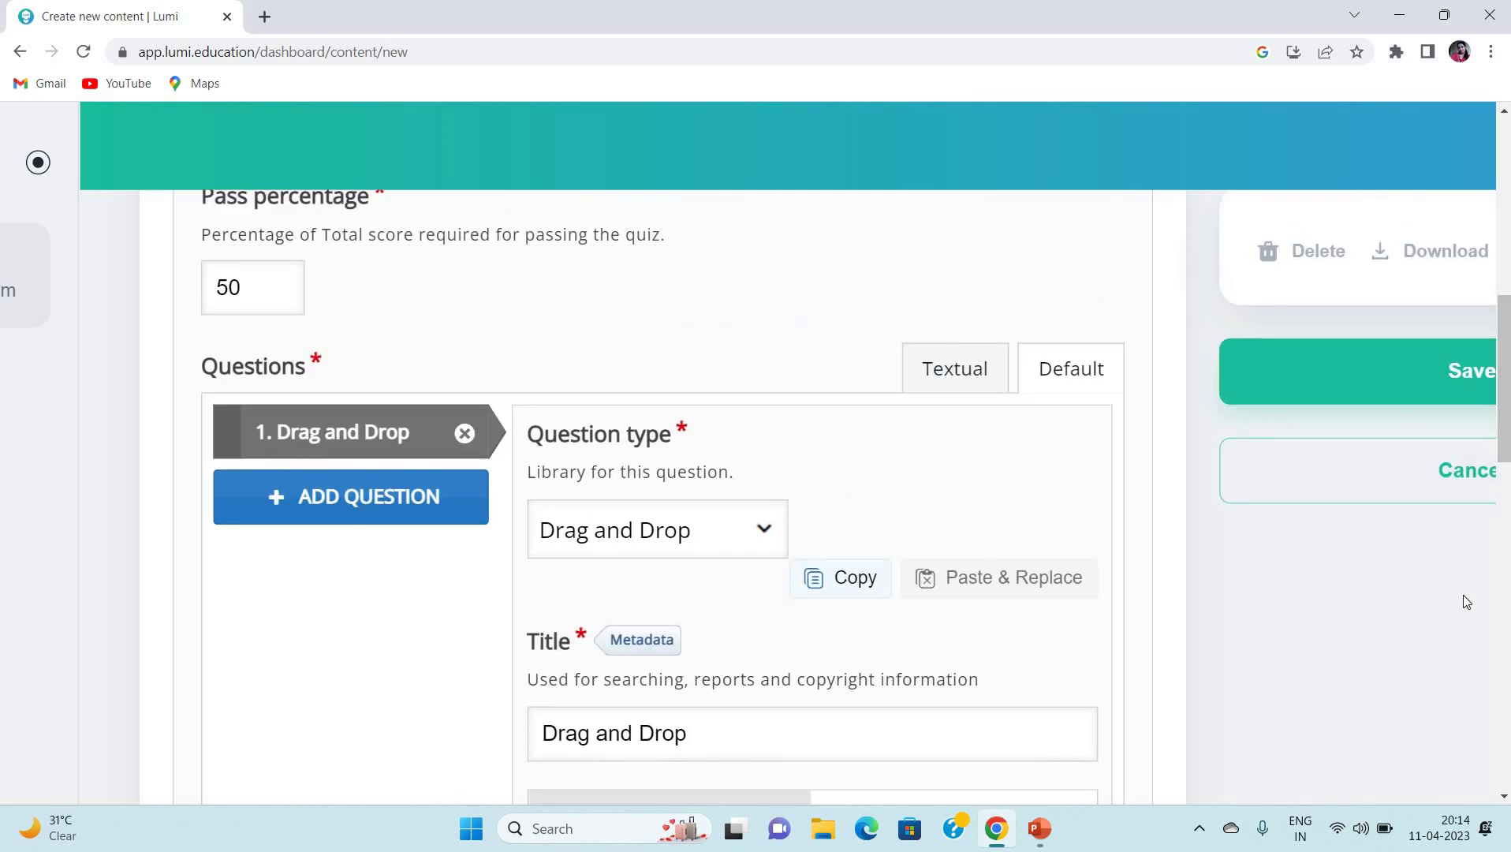
{"action": "scroll", "coordinate": [1463, 595], "scroll_direction": "up", "scroll_amount": 1}
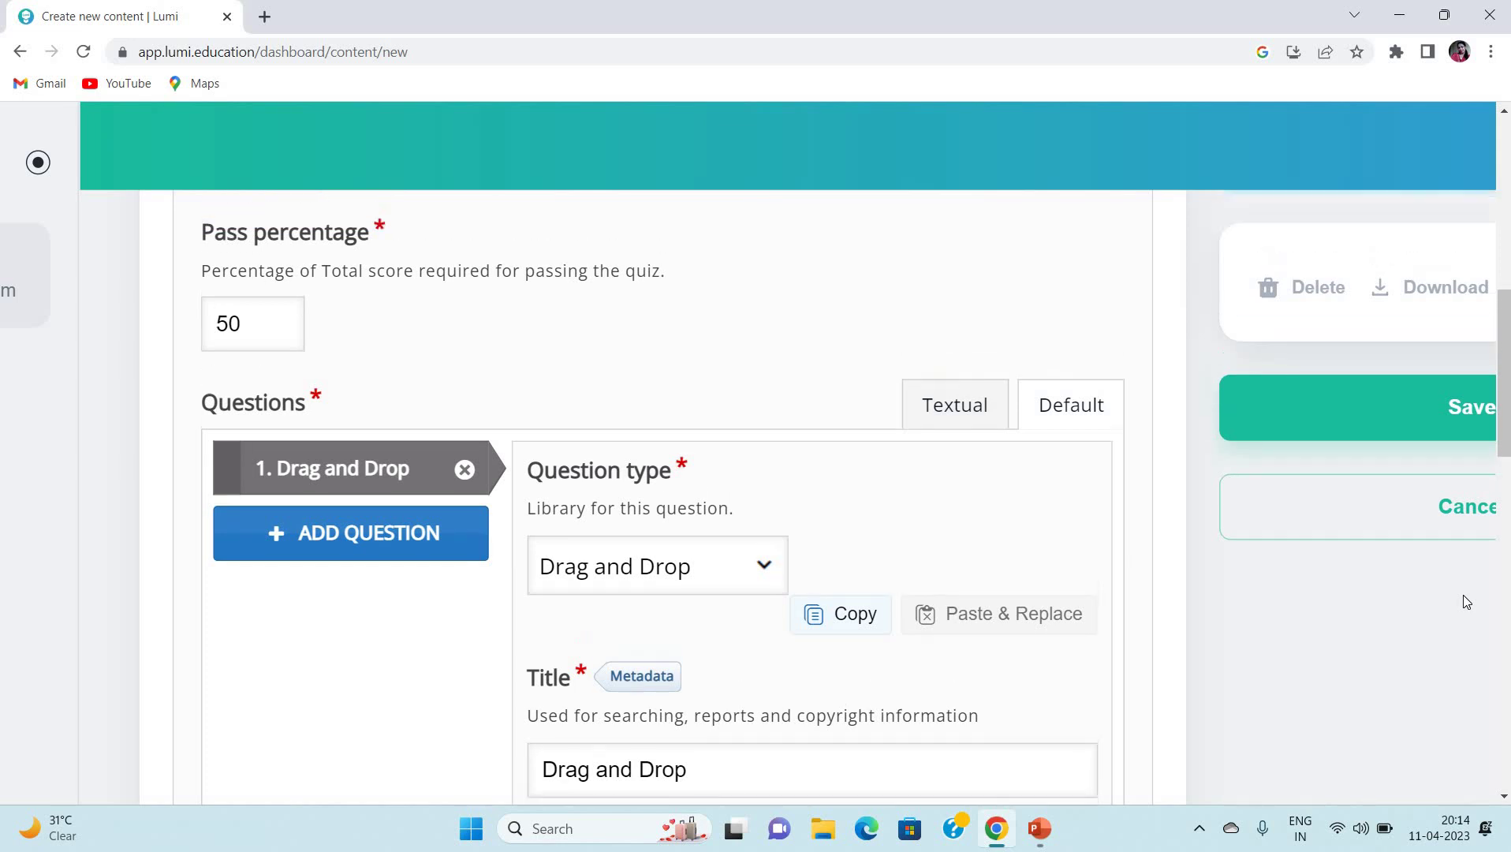
{"action": "key", "text": "ctrl+0"}
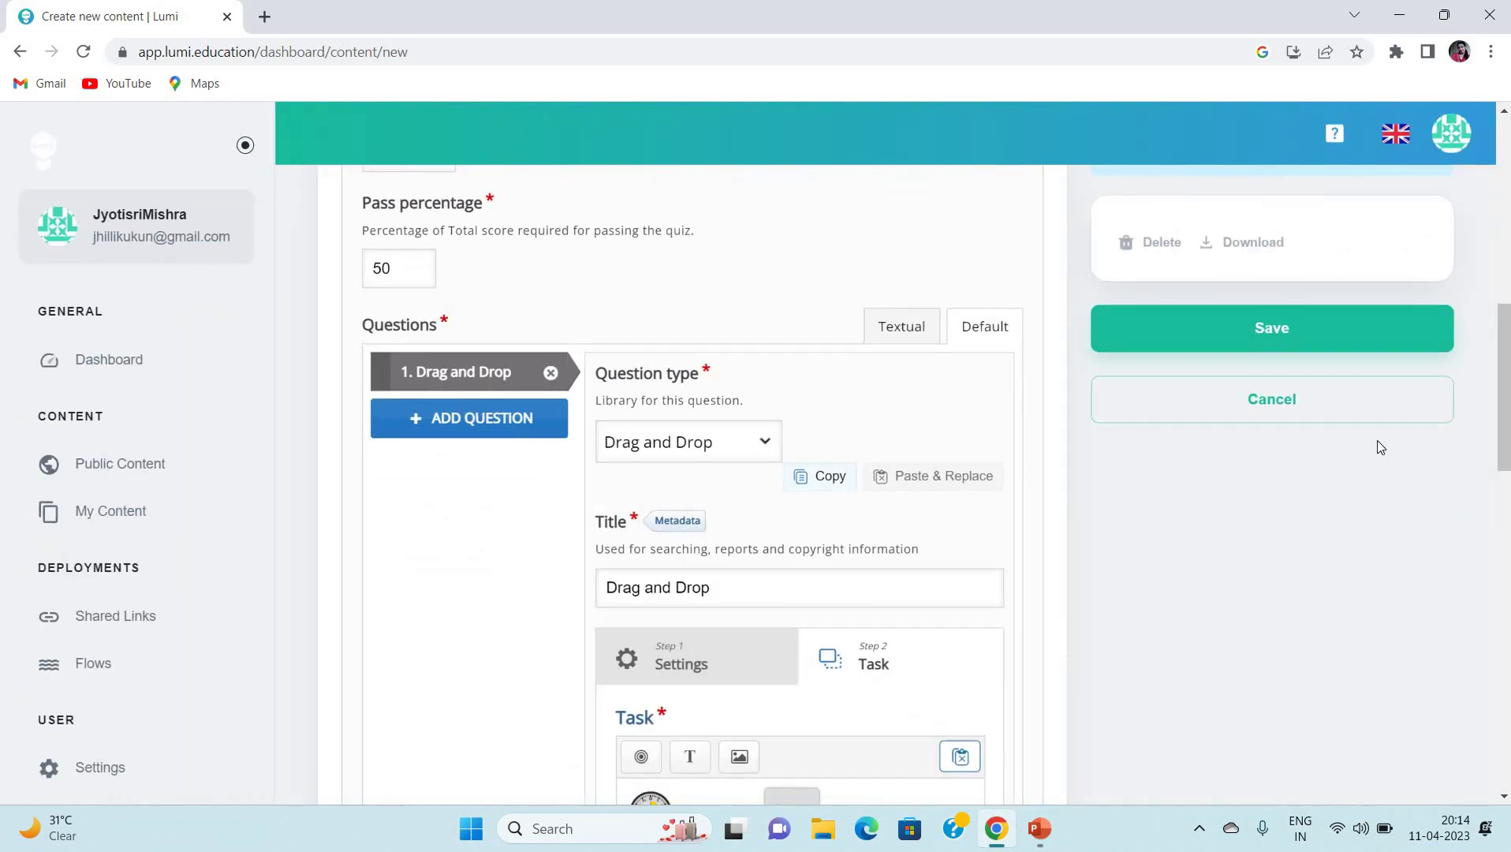
{"action": "left_click", "coordinate": [1288, 340]}
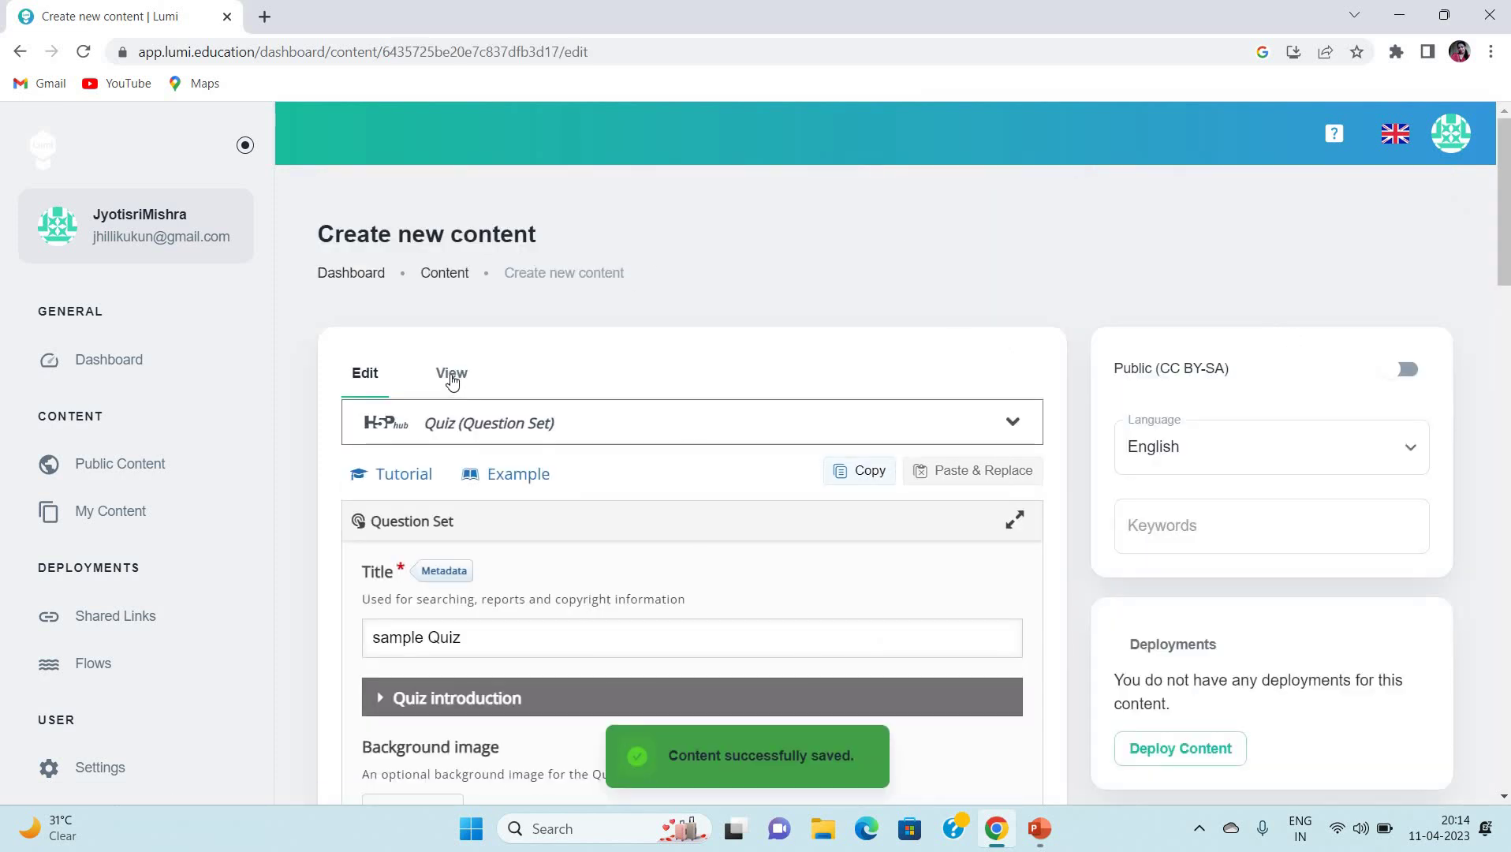
- Preview the quiz and check a swapped answer, with "Acute angle" beside the second clock and "Right angle" beside the first
{"action": "left_click", "coordinate": [452, 380]}
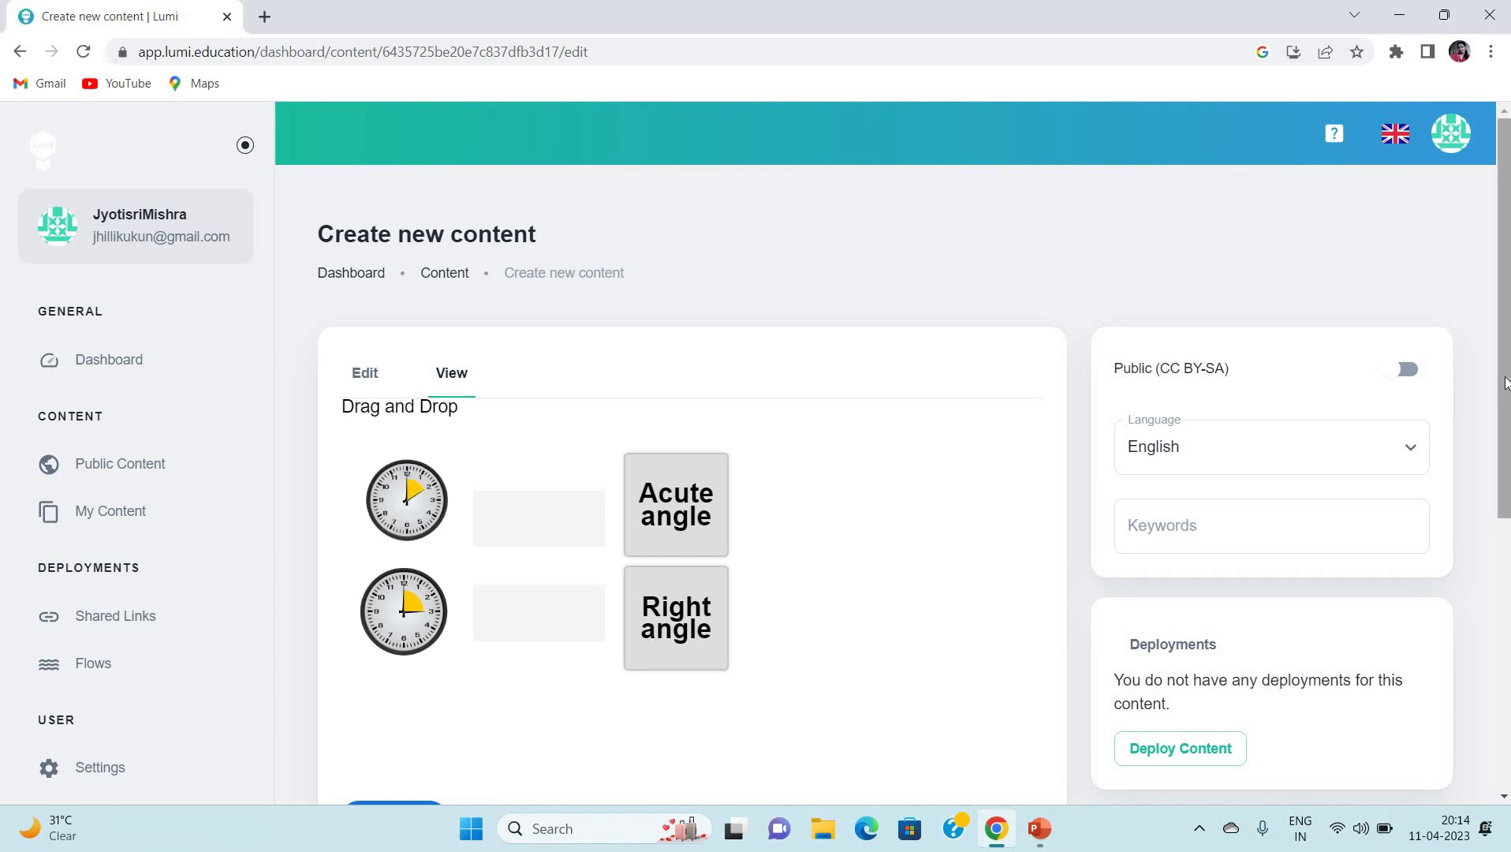
{"action": "left_click_drag", "start_coordinate": [1506, 382], "coordinate": [1507, 442]}
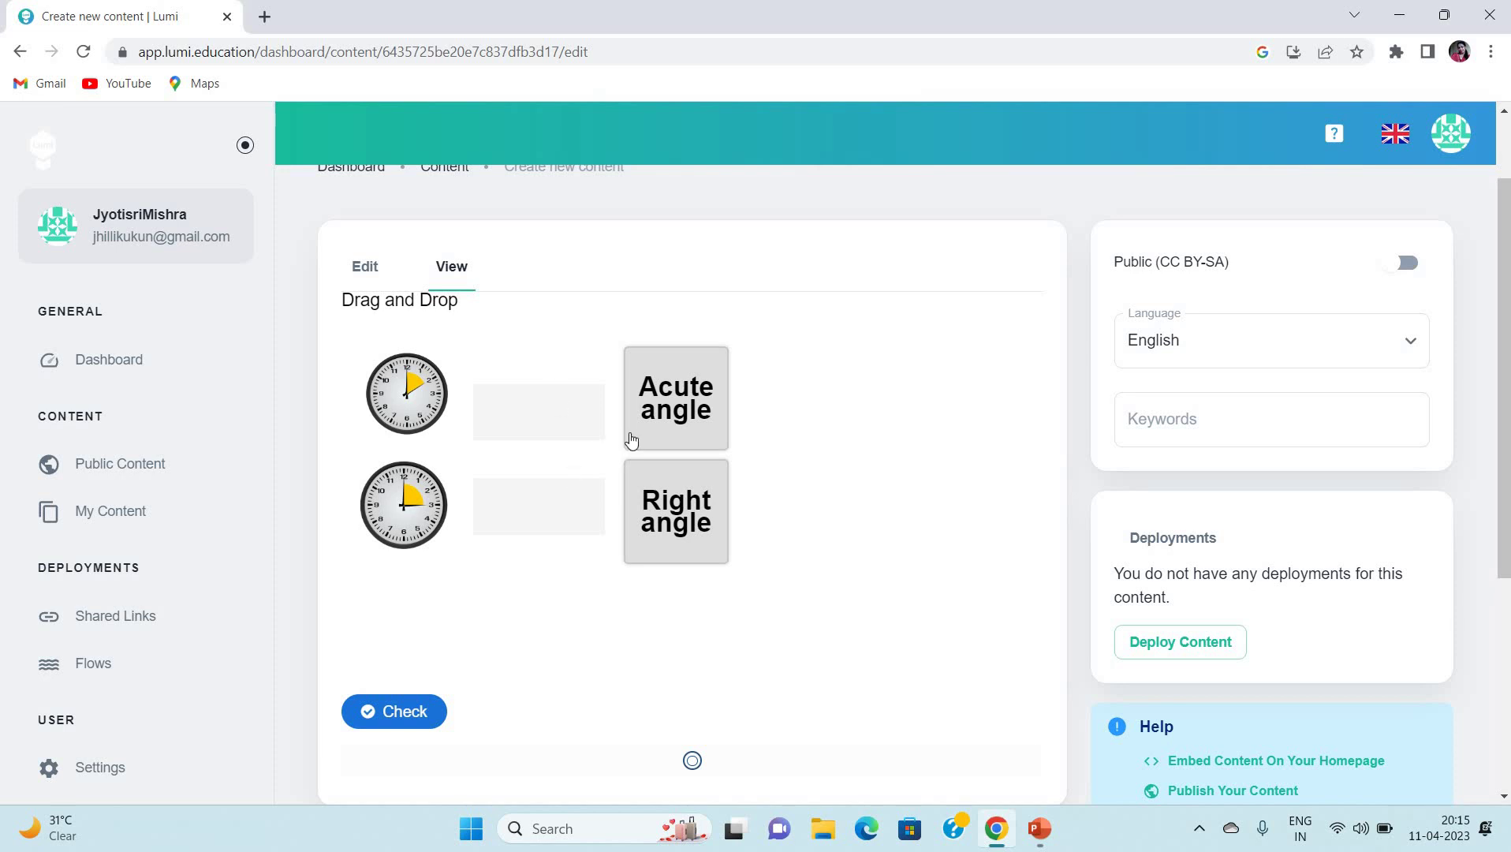
{"action": "left_click_drag", "start_coordinate": [657, 406], "coordinate": [545, 504]}
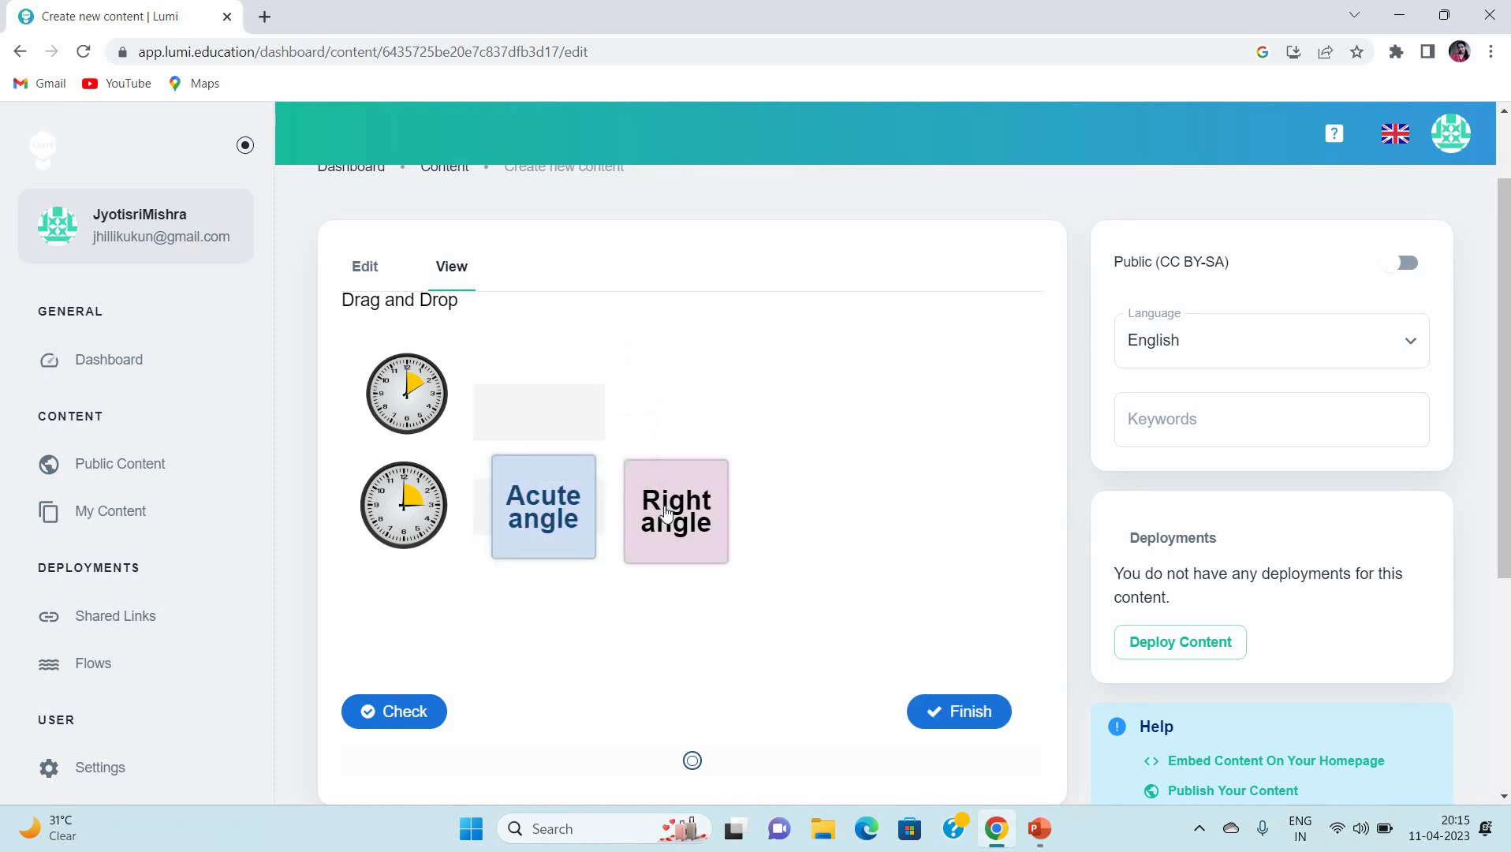
{"action": "left_click_drag", "start_coordinate": [636, 505], "coordinate": [521, 415]}
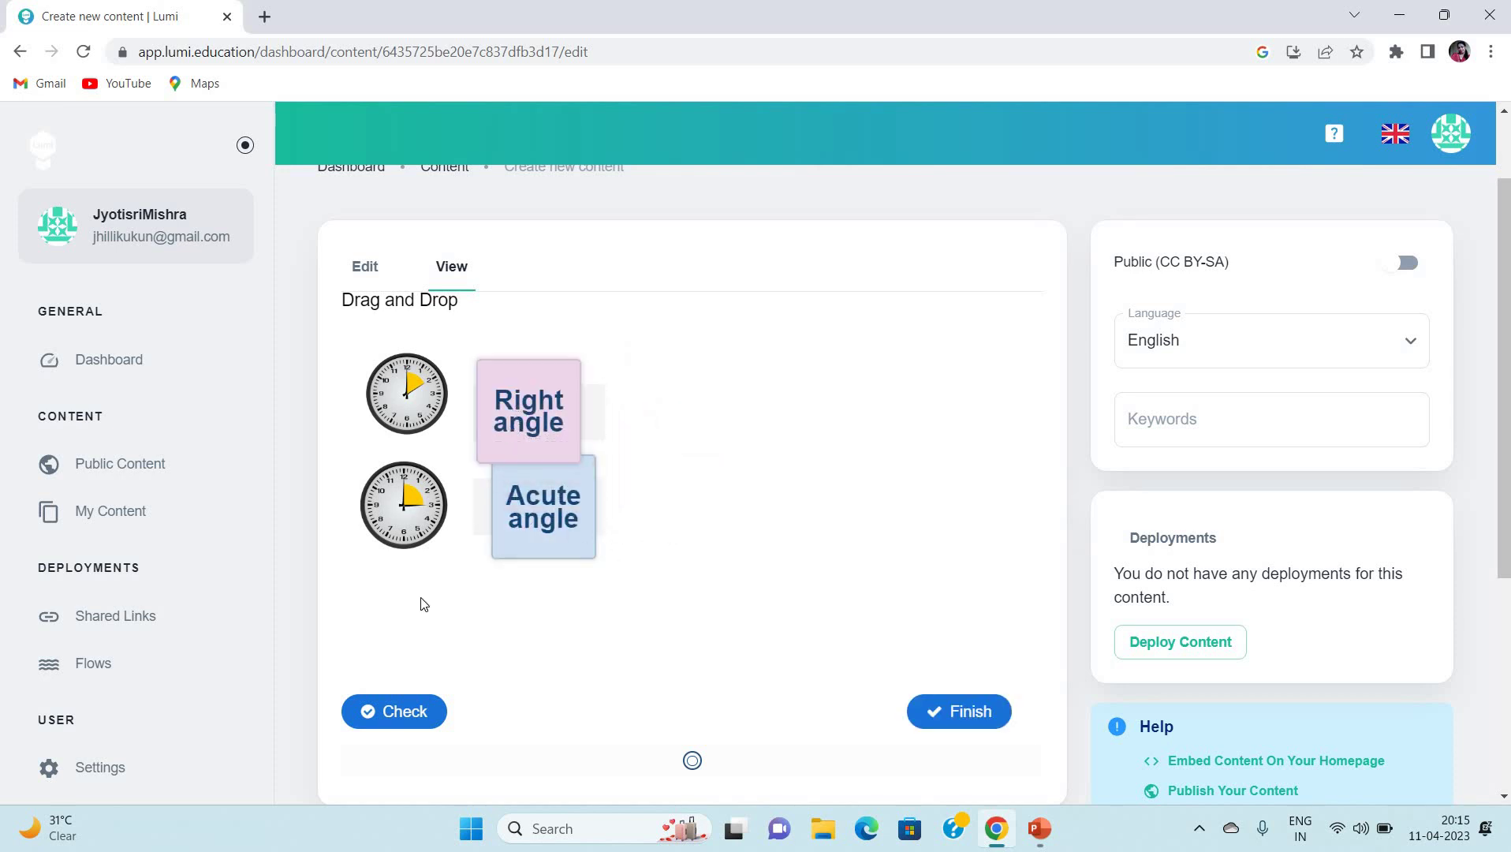
{"action": "left_click", "coordinate": [397, 713]}
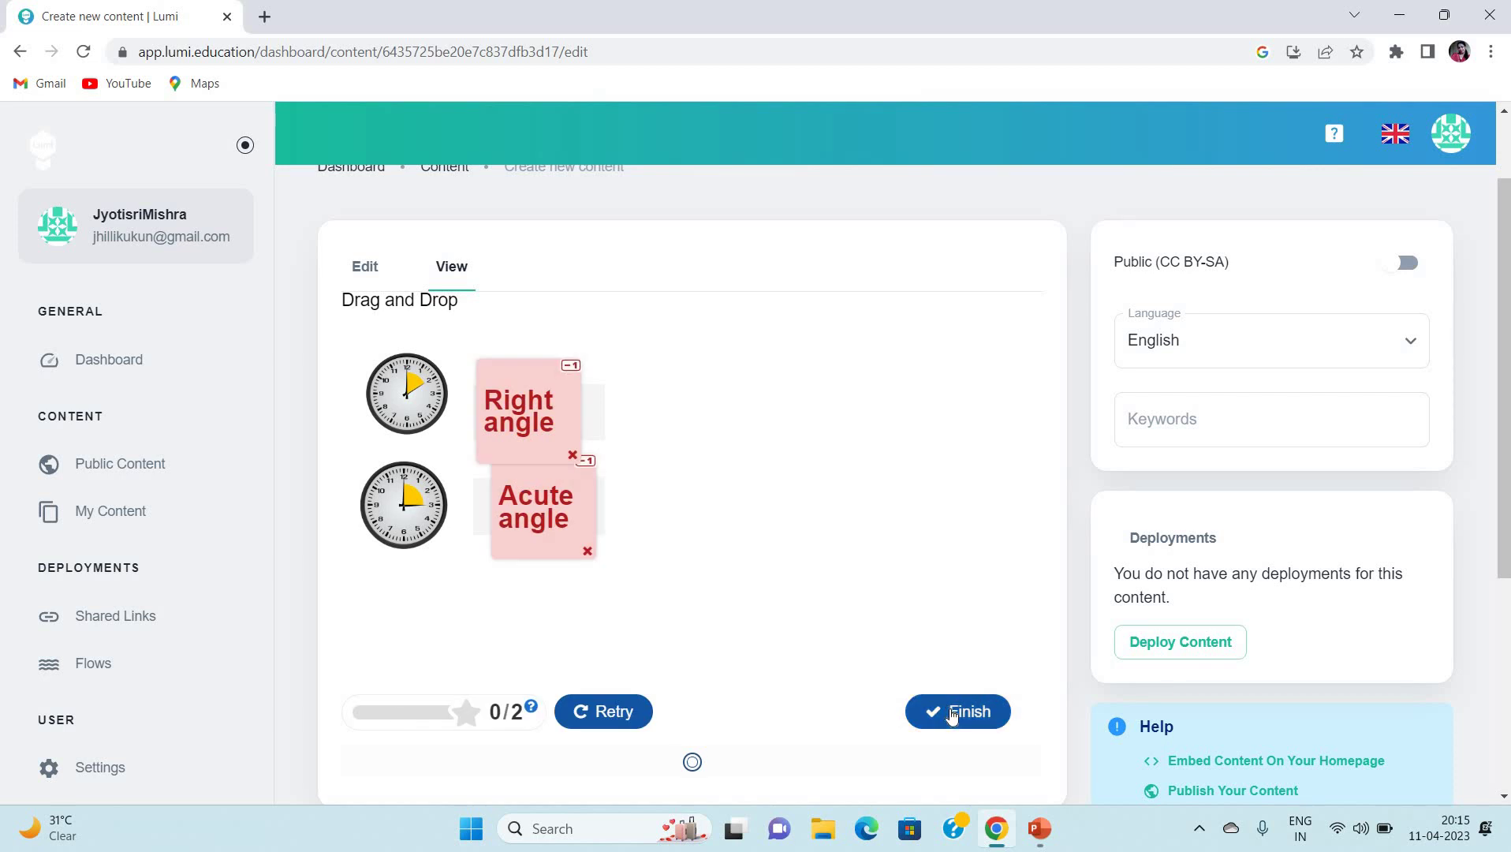
- Finish the swapped attempt, then retry with "Acute angle" beside the first clock and "Right angle" beside the second, checking and finishing the quiz
{"action": "left_click", "coordinate": [953, 713]}
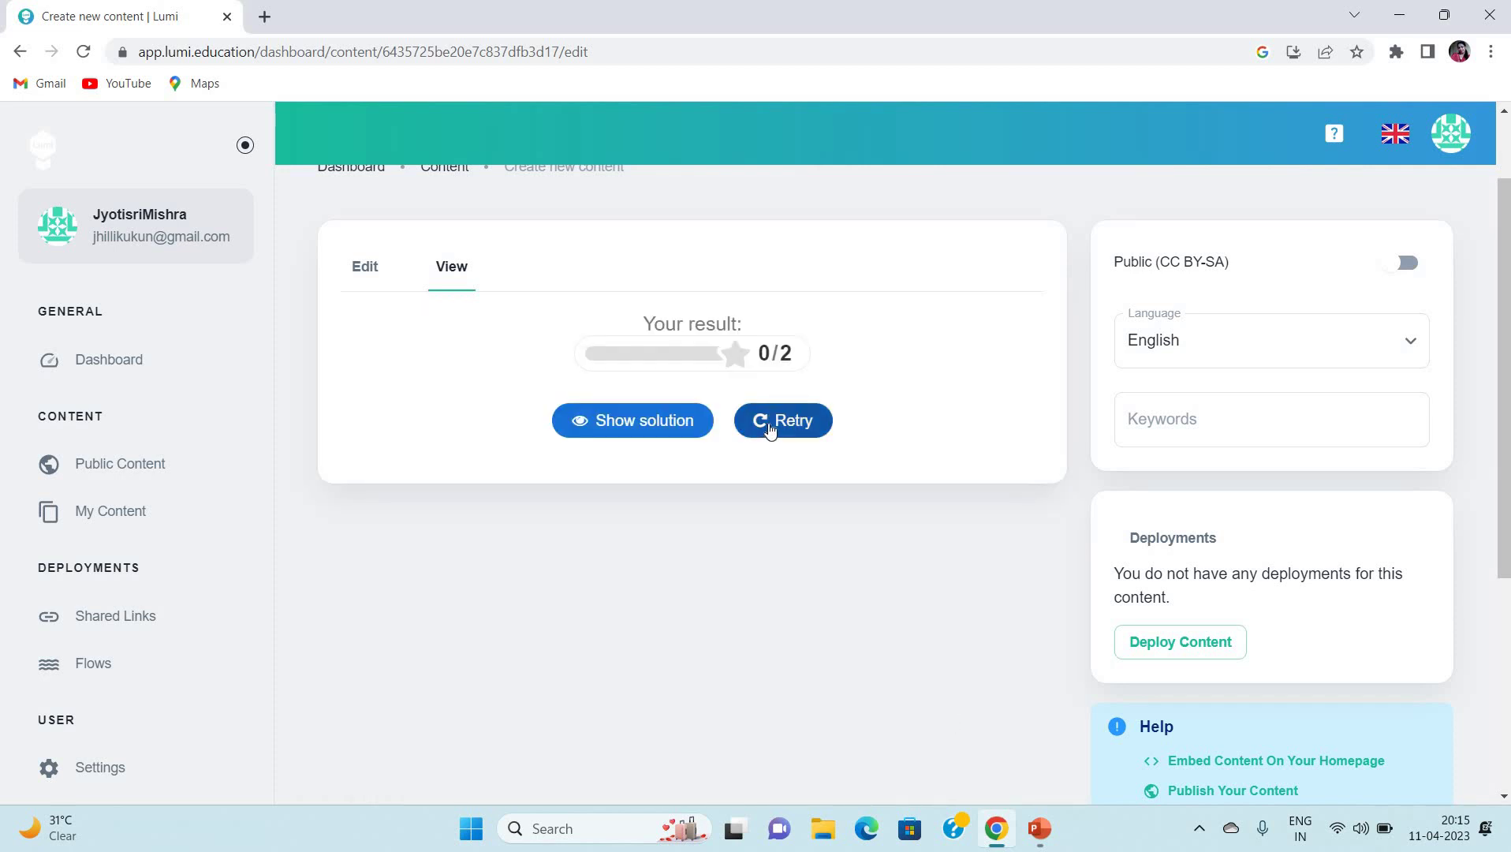
{"action": "left_click", "coordinate": [770, 430]}
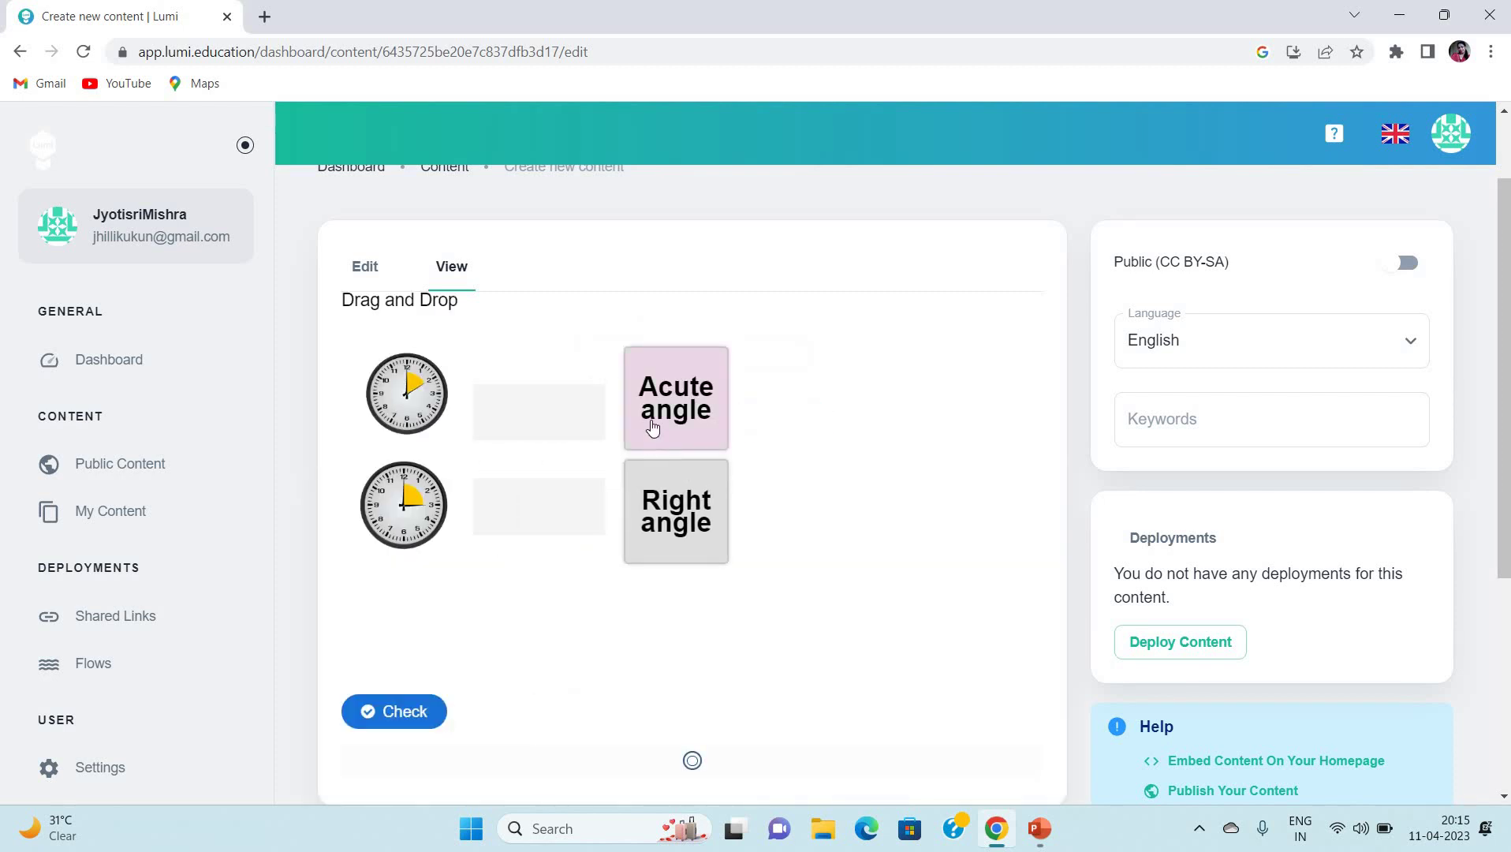
{"action": "left_click_drag", "start_coordinate": [670, 400], "coordinate": [530, 410]}
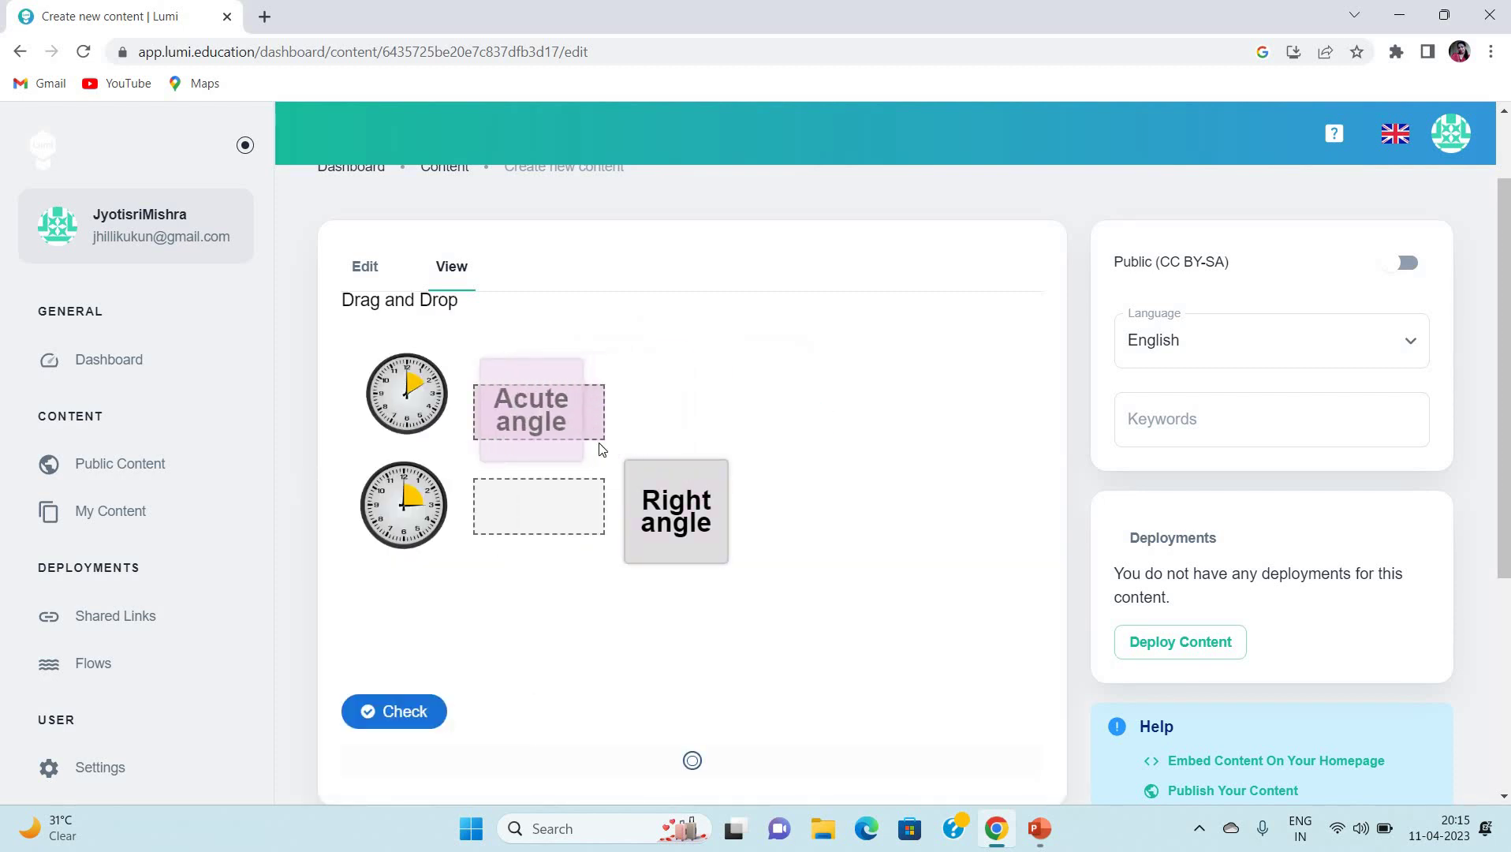
{"action": "left_click_drag", "start_coordinate": [655, 496], "coordinate": [532, 506]}
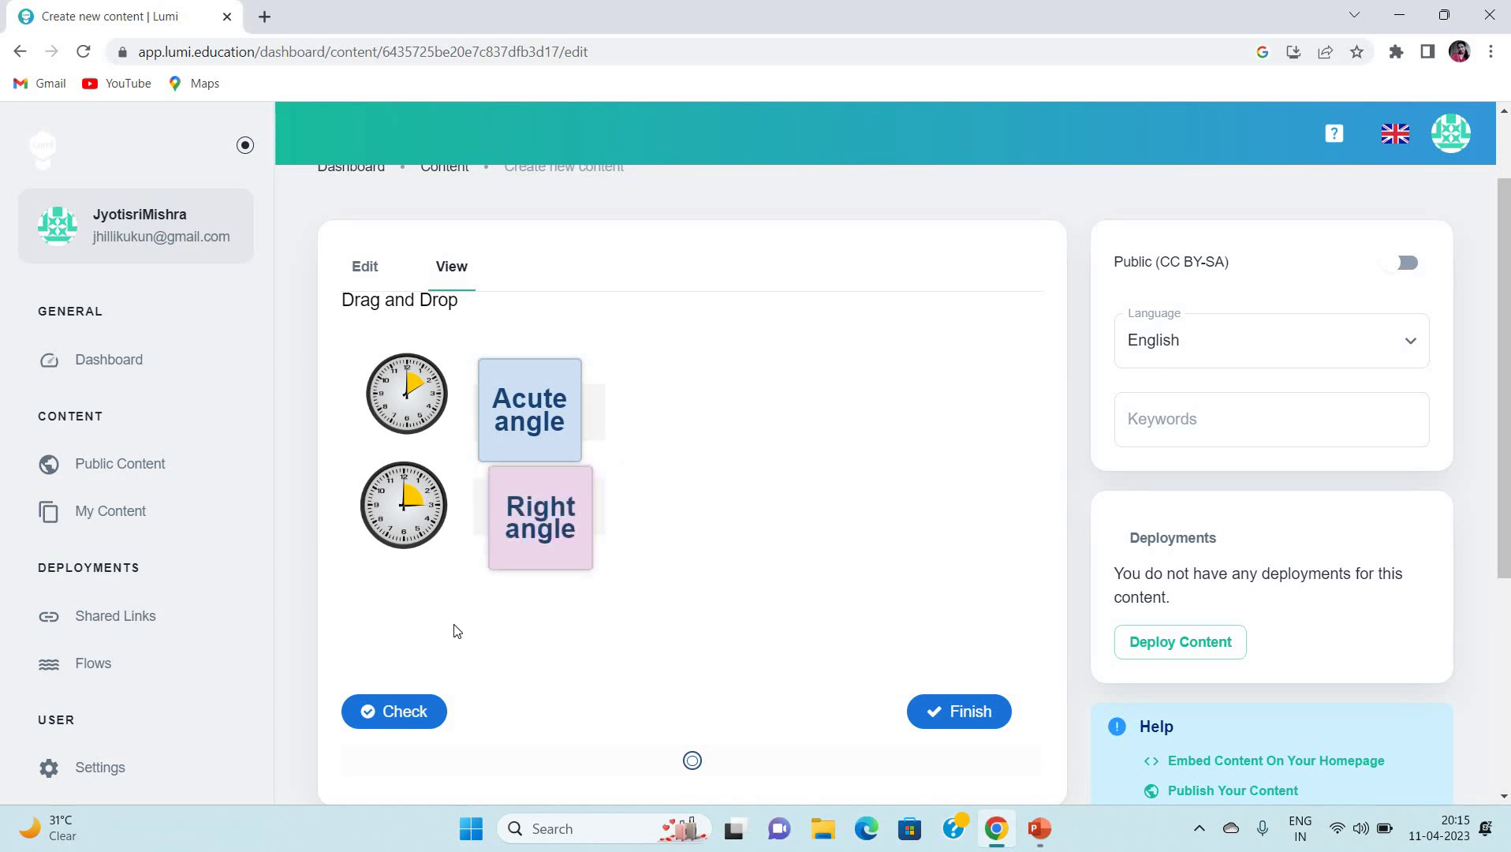
{"action": "left_click", "coordinate": [423, 727]}
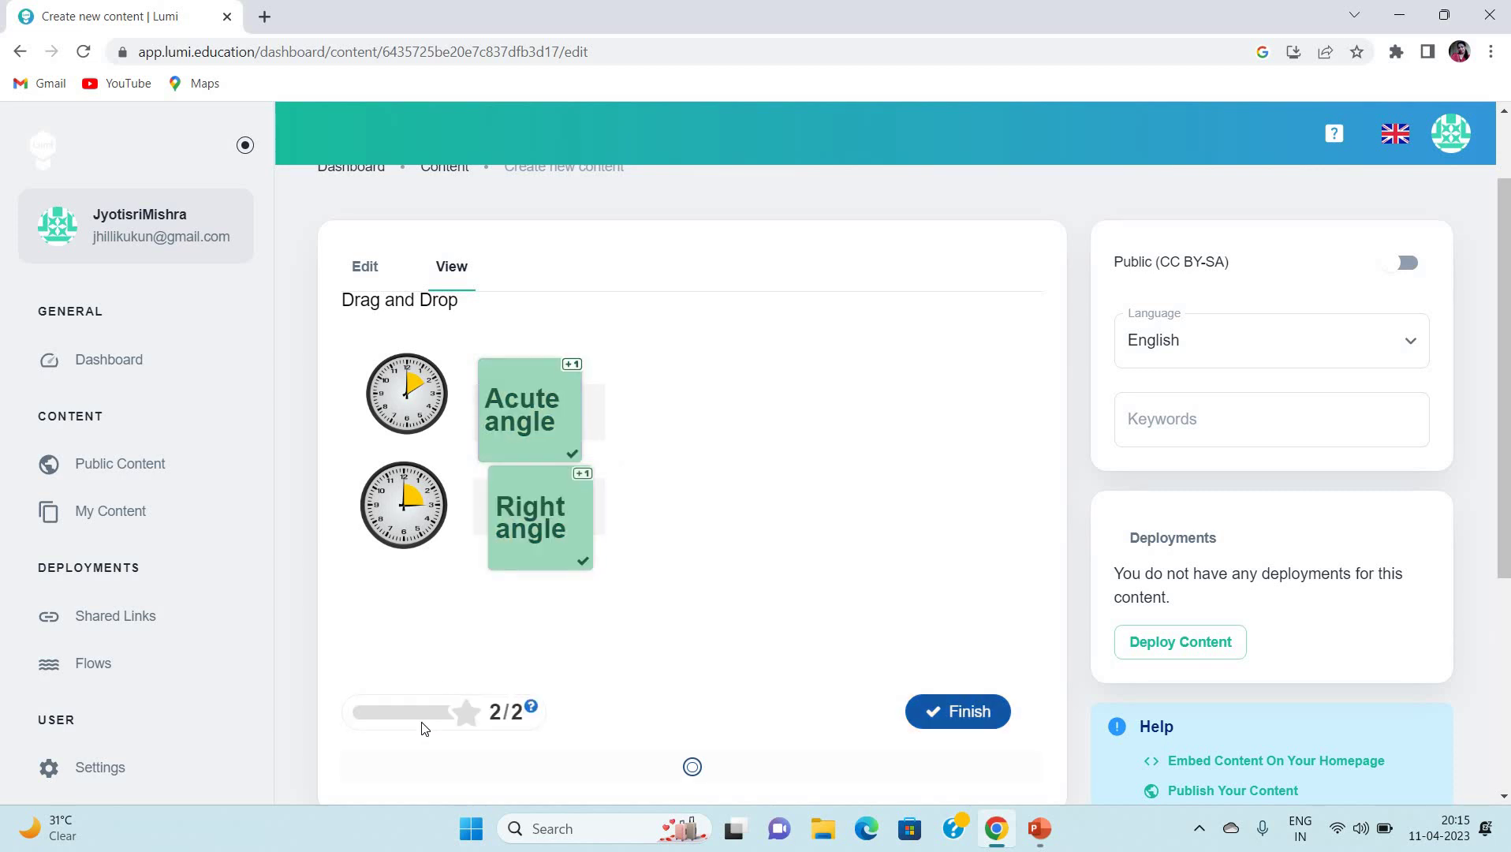
{"action": "left_click", "coordinate": [967, 712]}
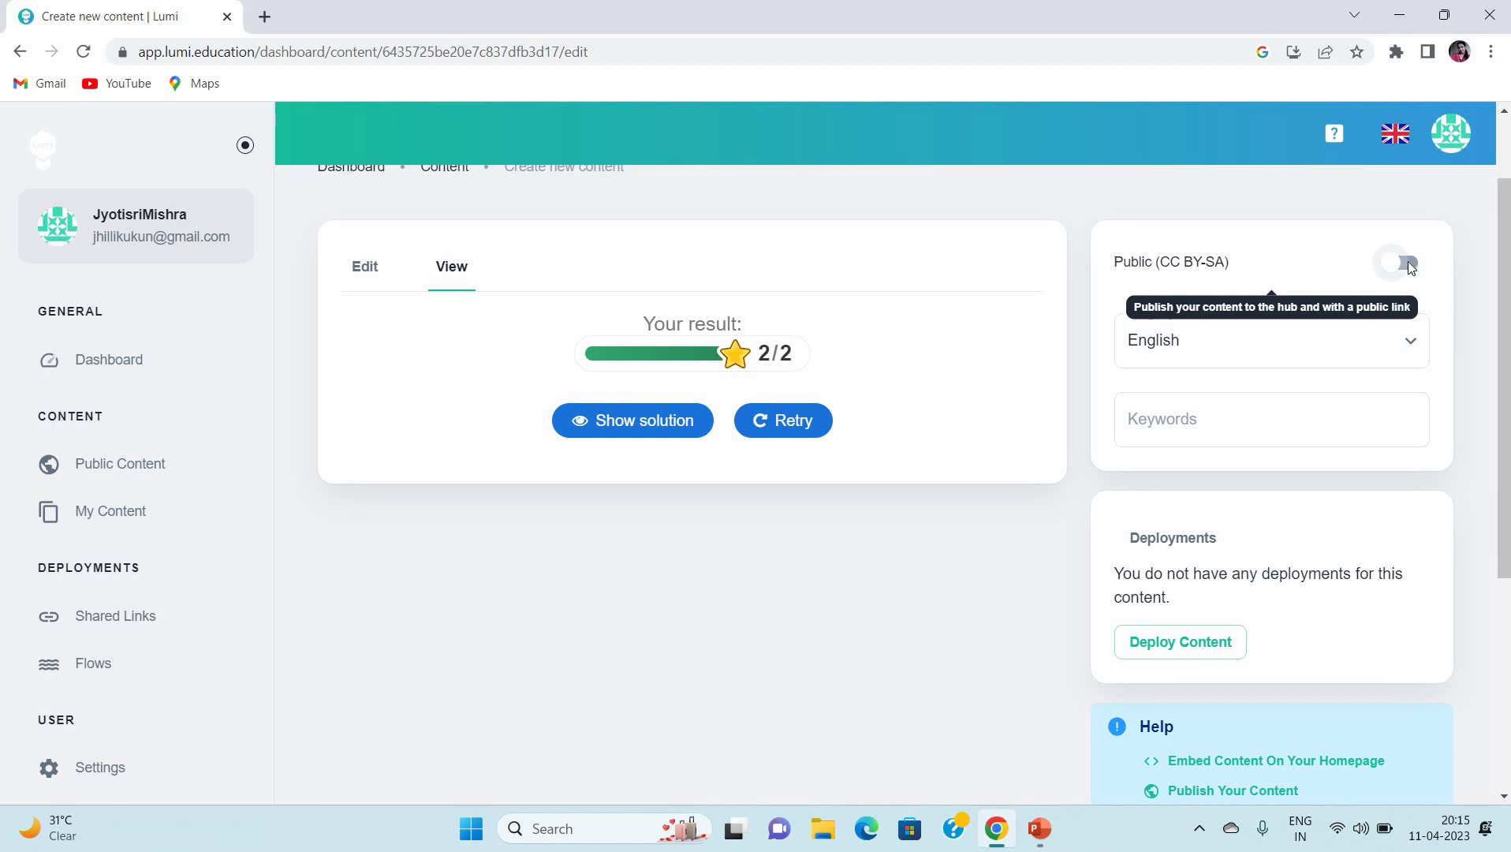
- Publish the quiz under the Attribution-ShareAlike (CC BY-SA) license, agreeing to the terms of service and assuring that copyrights are cleared
{"action": "left_click", "coordinate": [1408, 263]}
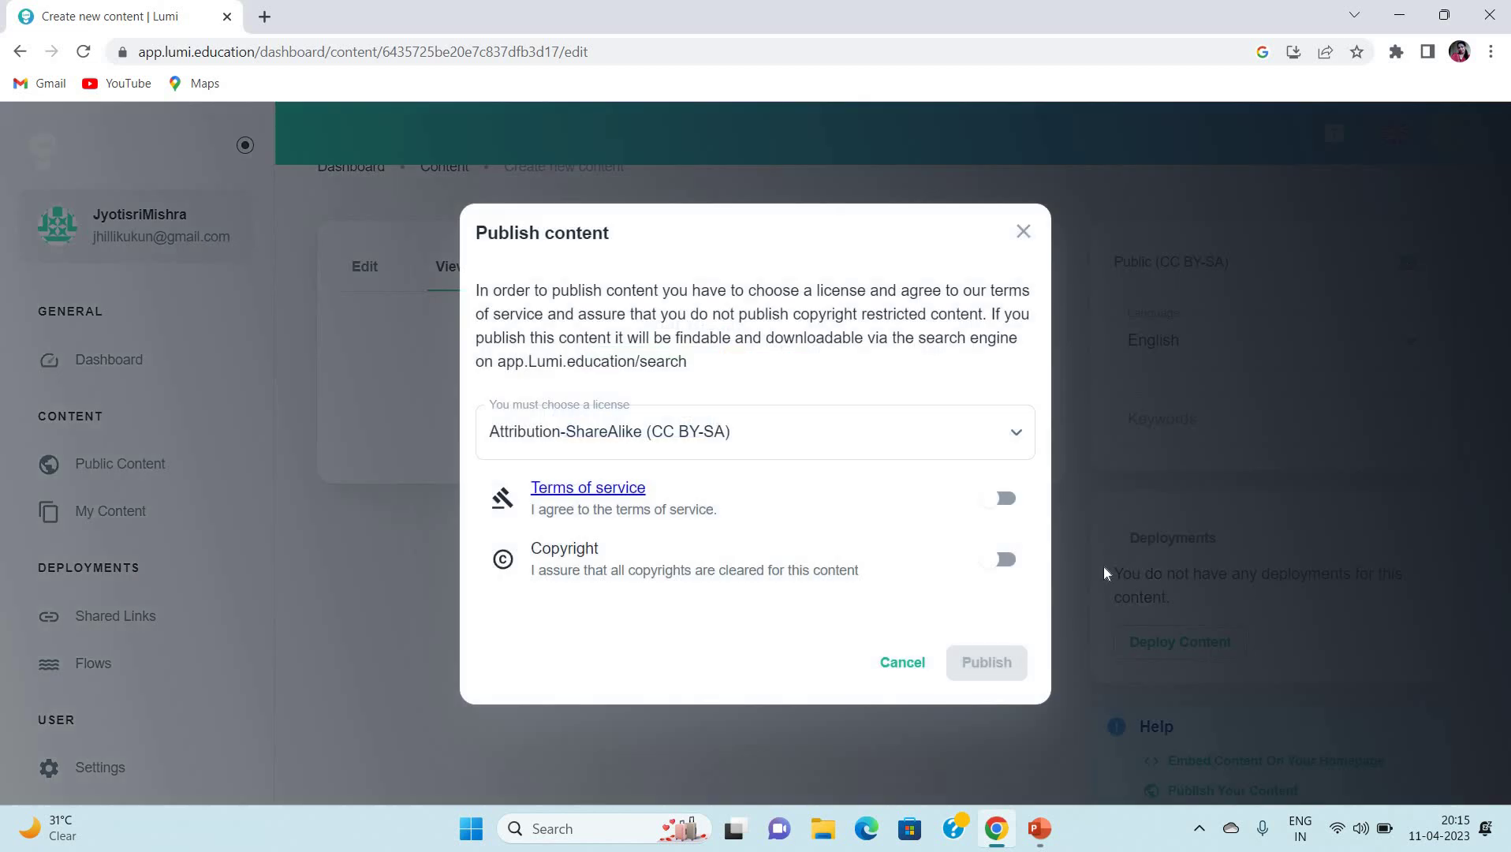
{"action": "left_click", "coordinate": [1006, 499]}
{"action": "left_click", "coordinate": [1013, 566]}
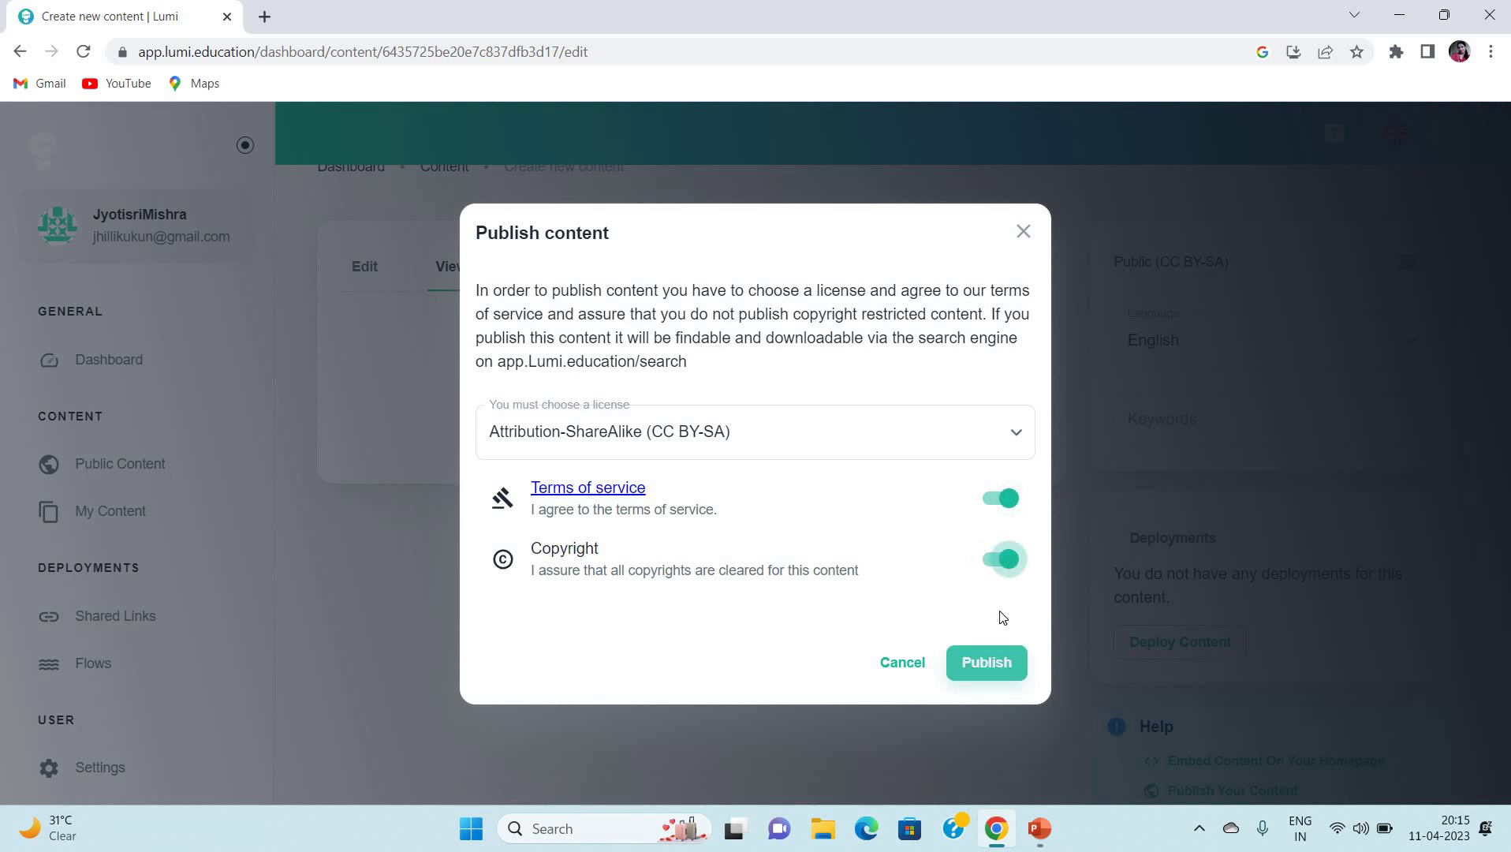
{"action": "left_click", "coordinate": [989, 665]}
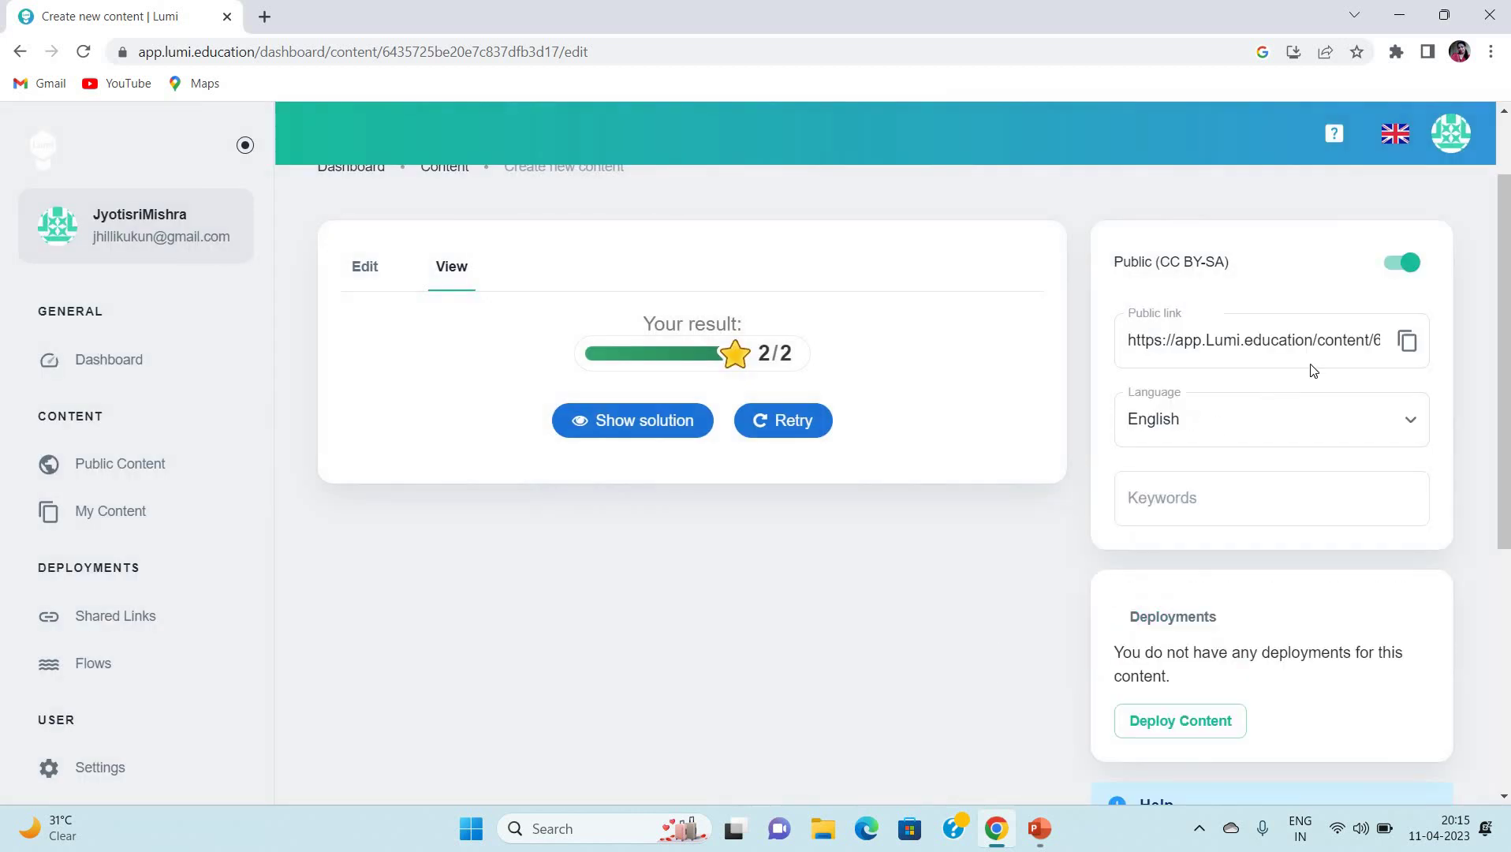
- Copy the public link of the published quiz
{"action": "left_click", "coordinate": [1408, 342]}
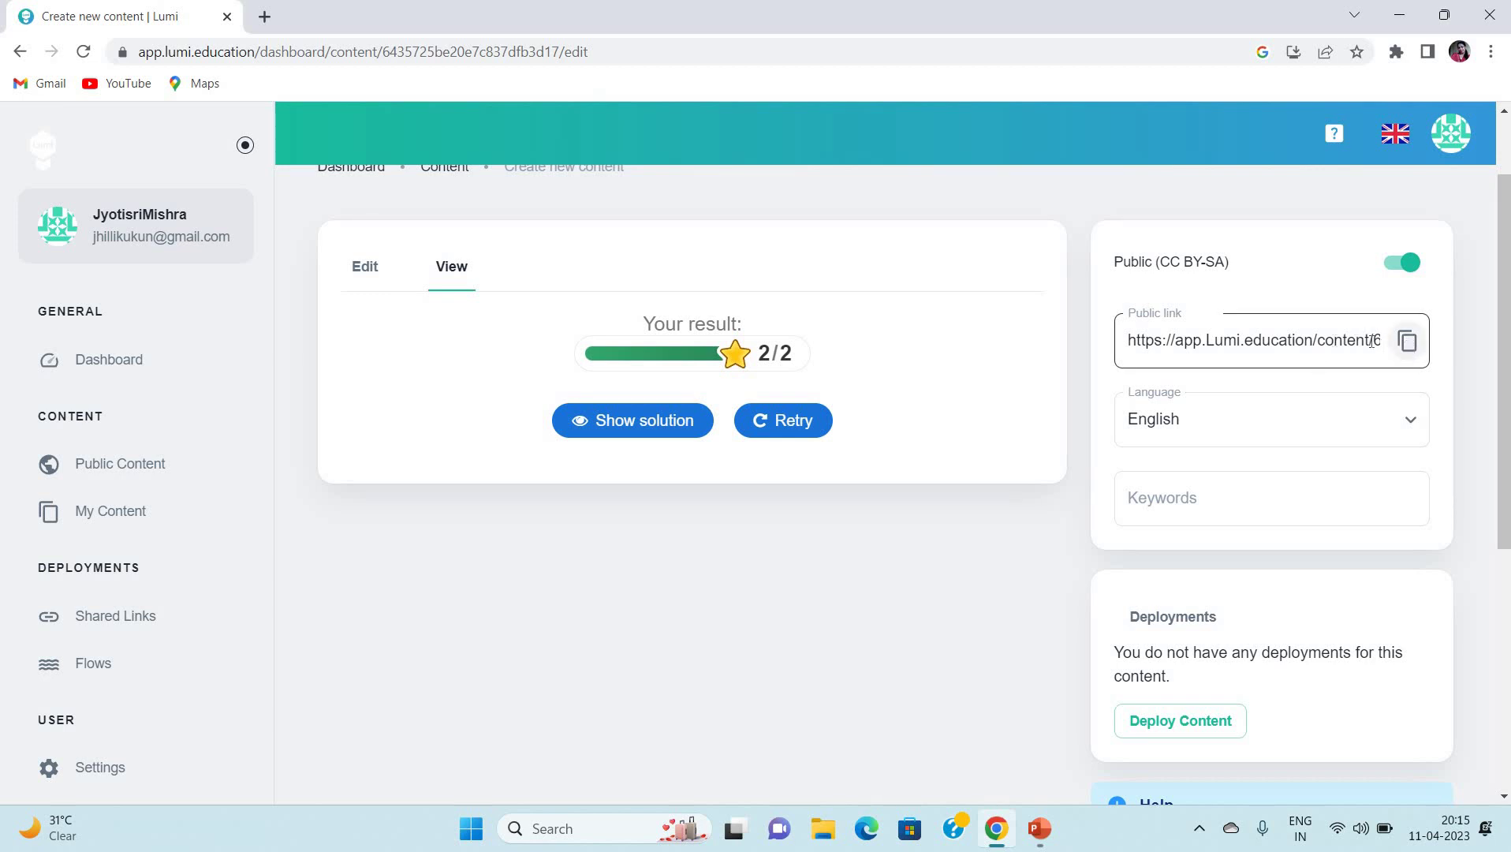
{"action": "left_click", "coordinate": [1409, 347]}
{"action": "scroll", "coordinate": [1500, 341], "scroll_direction": "up", "scroll_amount": 1}
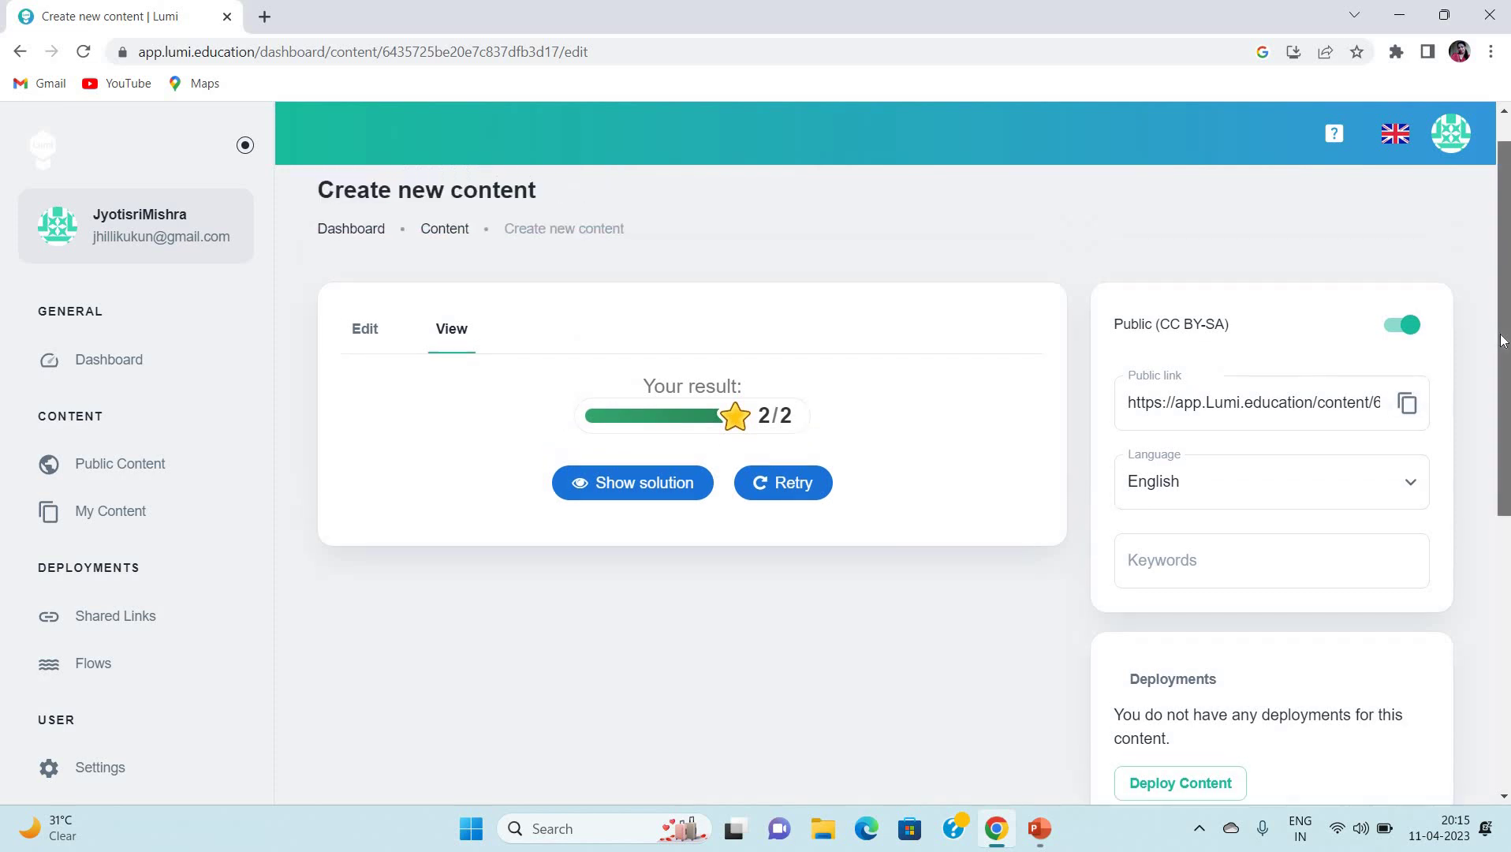